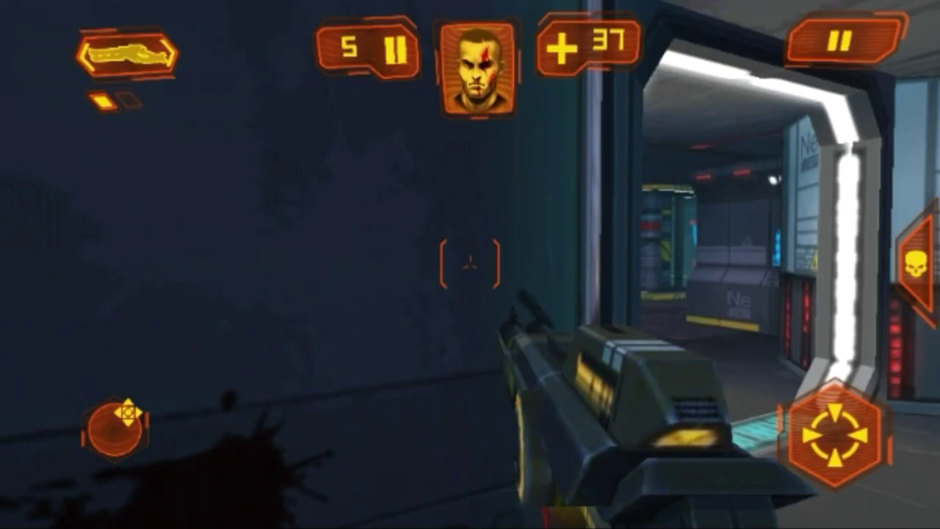
# - Fire at the enemy ahead, dropping the ammo count from 5 to 4
pyautogui.click(835, 435)
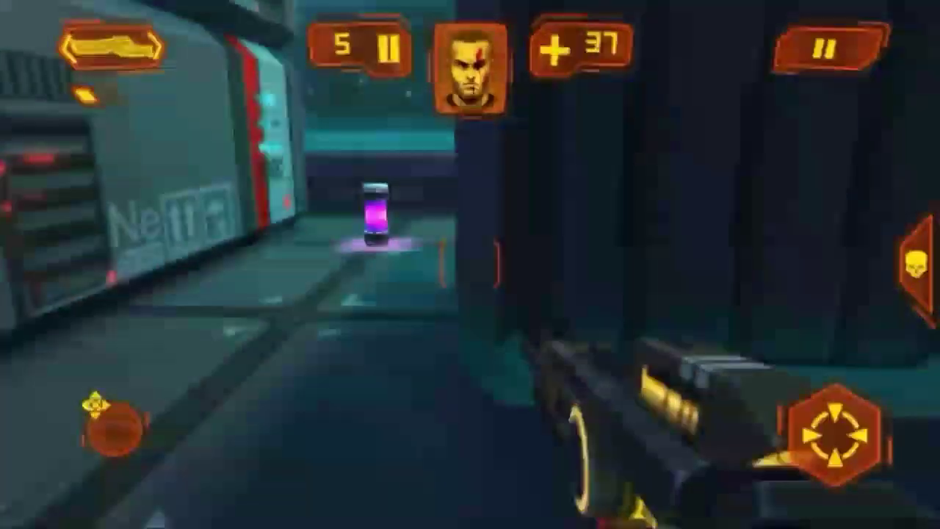
# - Walk past the pink canister and down the corridor into the hall toward the crates
pyautogui.moveTo(144, 432)
pyautogui.mouseDown()
pyautogui.moveTo(112, 400)
pyautogui.moveTo(151, 409)
pyautogui.moveTo(114, 395)
pyautogui.moveTo(146, 400)
pyautogui.moveTo(105, 447)
pyautogui.moveTo(121, 393)
pyautogui.mouseUp()
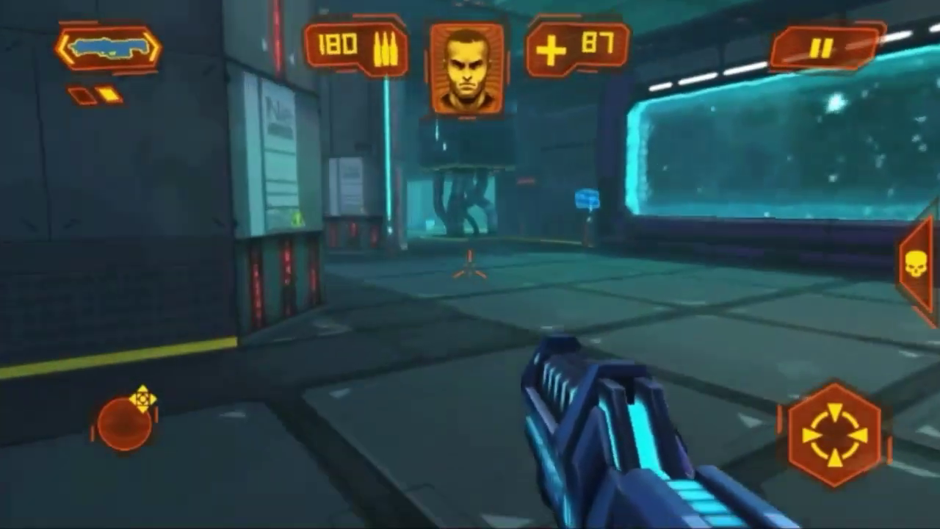
pyautogui.moveTo(124, 424); pyautogui.dragTo(125, 425)
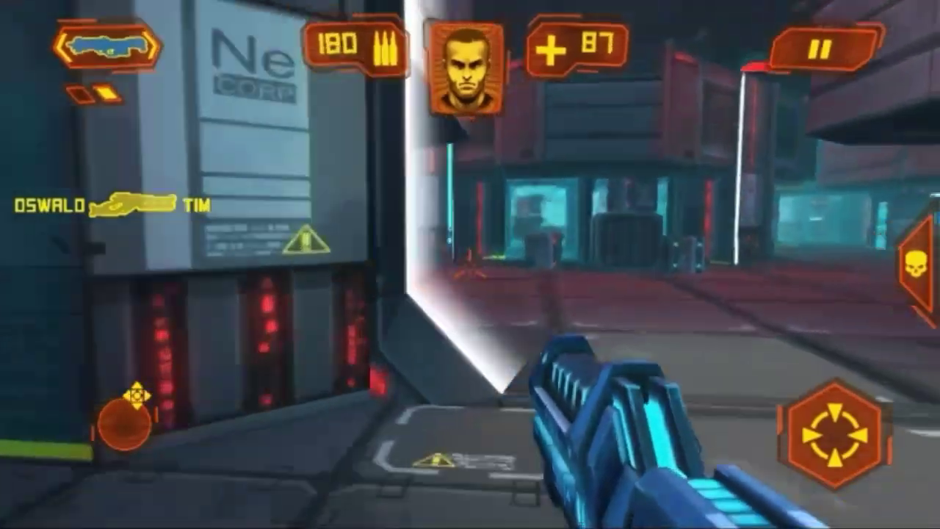
pyautogui.moveTo(124, 424); pyautogui.dragTo(125, 422)
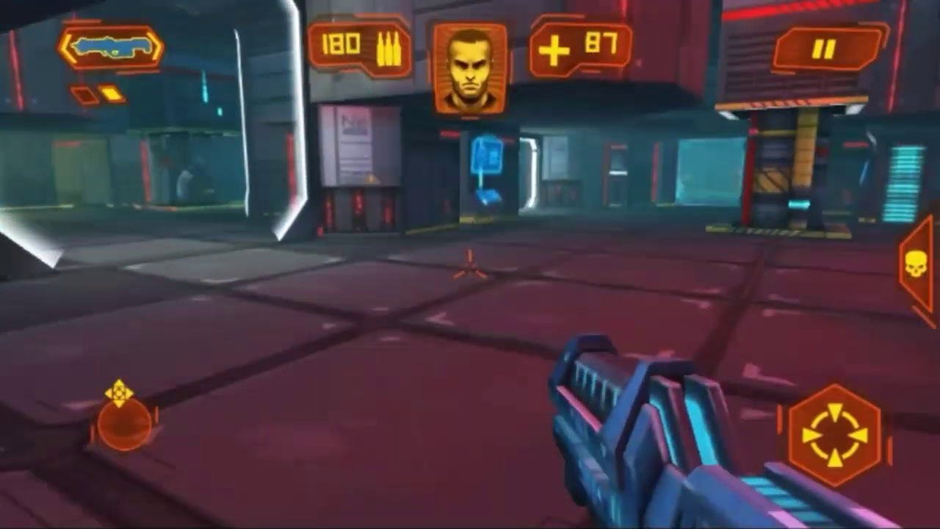
pyautogui.moveTo(123, 424); pyautogui.dragTo(122, 419)
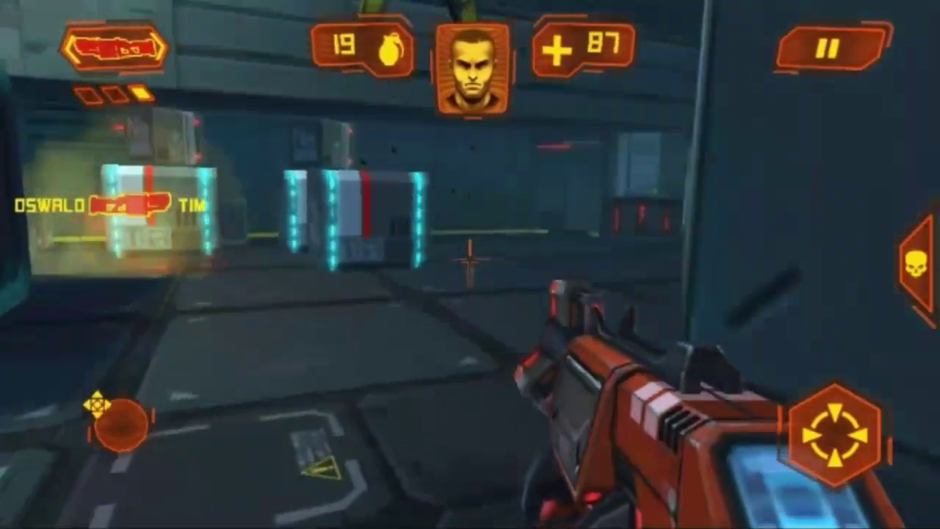
pyautogui.moveTo(122, 425); pyautogui.dragTo(141, 445)
# - Throw grenades at the enemy by the crates and down the corridor
pyautogui.click(834, 433)
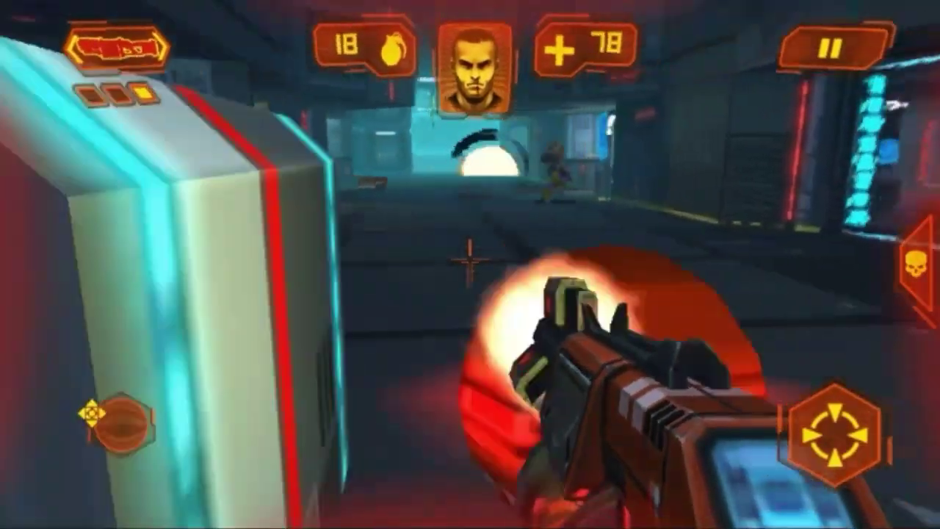
pyautogui.click(835, 433)
pyautogui.moveTo(91, 413)
pyautogui.mouseDown()
pyautogui.moveTo(139, 431)
pyautogui.moveTo(88, 424)
pyautogui.moveTo(141, 443)
pyautogui.mouseUp()
pyautogui.click(834, 433)
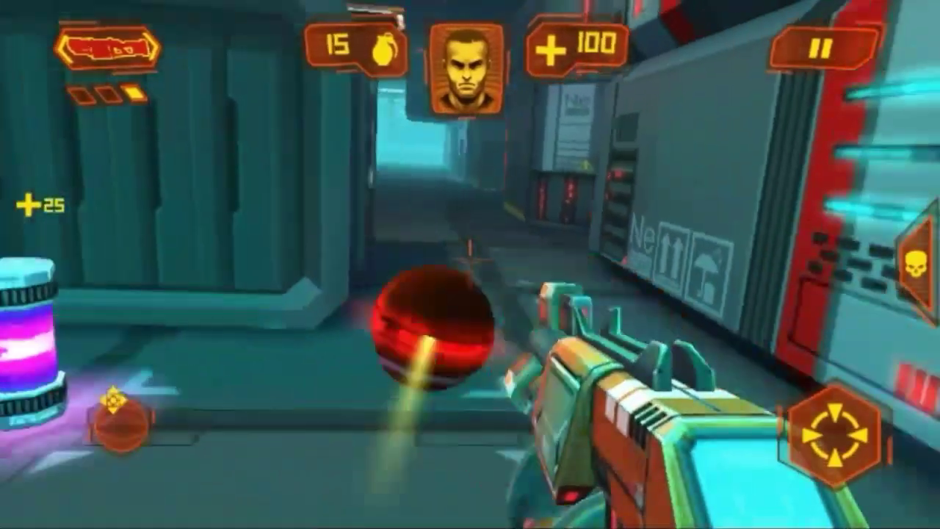
pyautogui.moveTo(112, 398)
pyautogui.mouseDown()
pyautogui.moveTo(105, 446)
pyautogui.moveTo(96, 405)
pyautogui.moveTo(119, 393)
pyautogui.moveTo(105, 392)
pyautogui.moveTo(135, 392)
pyautogui.moveTo(113, 455)
pyautogui.moveTo(80, 428)
pyautogui.moveTo(76, 456)
pyautogui.mouseUp()
pyautogui.click(360, 45)
pyautogui.click(360, 46)
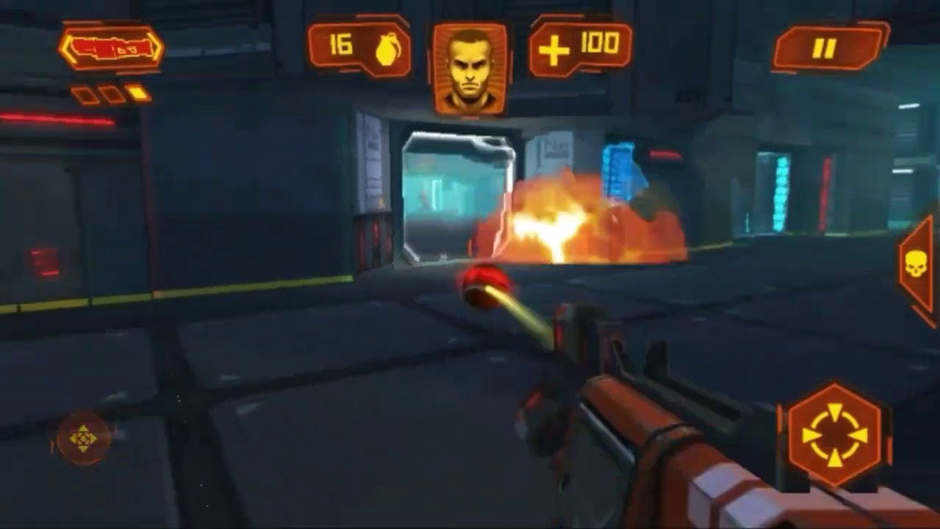
# - Advance to the doorway and keep throwing grenades until the enemy is fragged
pyautogui.moveTo(92, 419); pyautogui.dragTo(55, 429)
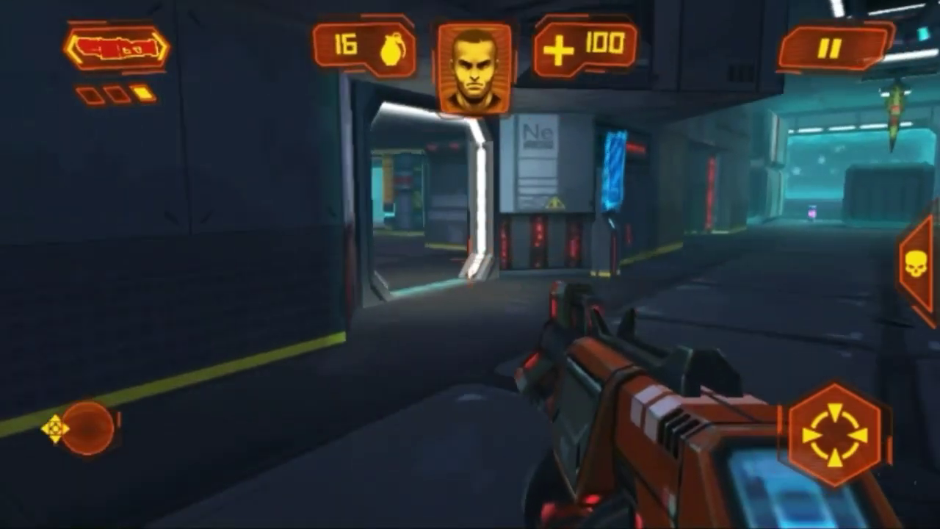
pyautogui.click(363, 45)
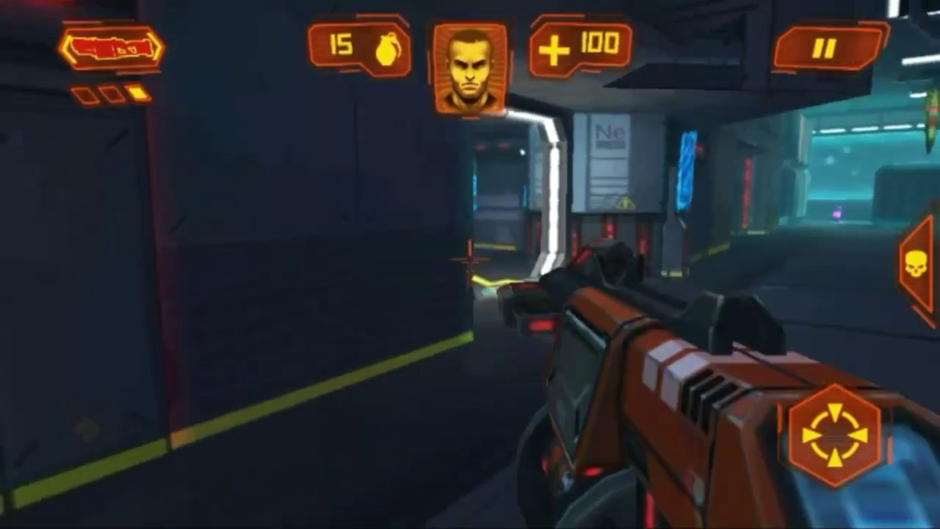
pyautogui.click(360, 45)
pyautogui.click(360, 46)
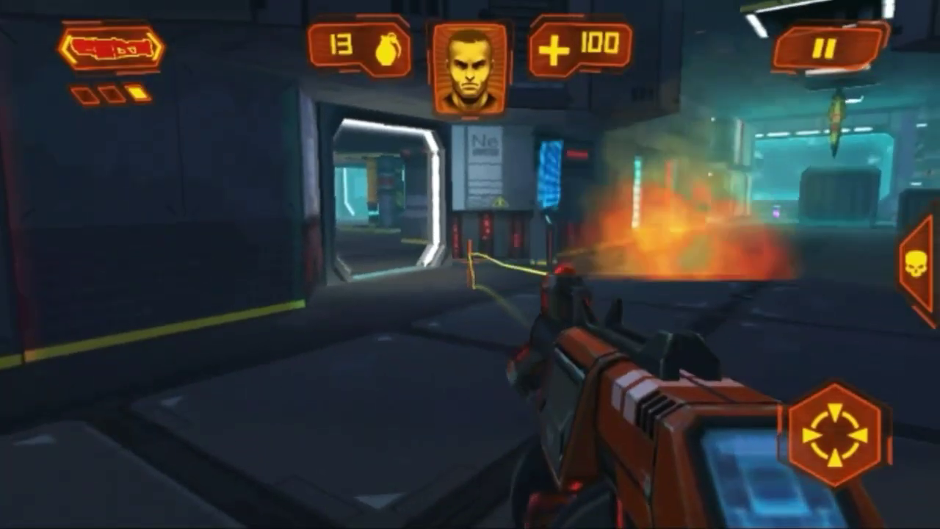
pyautogui.moveTo(88, 451)
pyautogui.mouseDown()
pyautogui.moveTo(77, 455)
pyautogui.moveTo(119, 414)
pyautogui.moveTo(86, 447)
pyautogui.mouseUp()
pyautogui.click(360, 46)
pyautogui.click(360, 46)
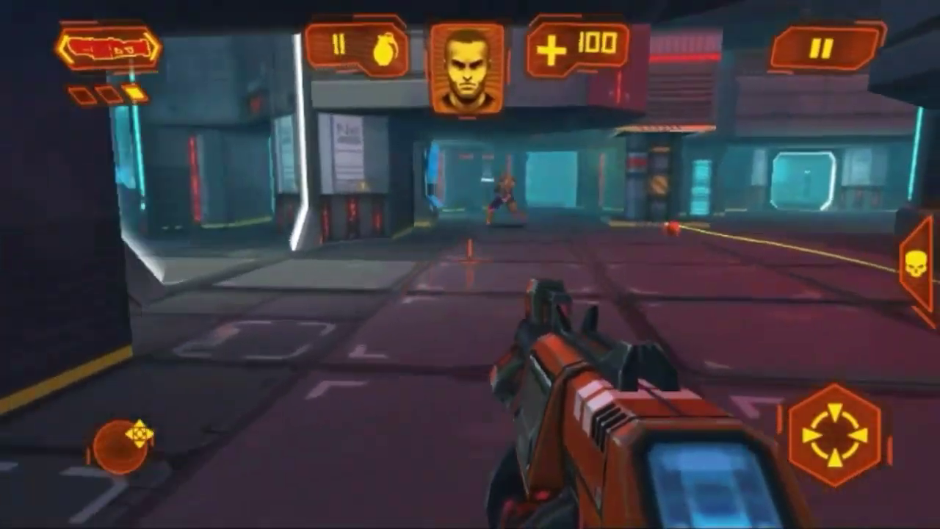
pyautogui.click(359, 45)
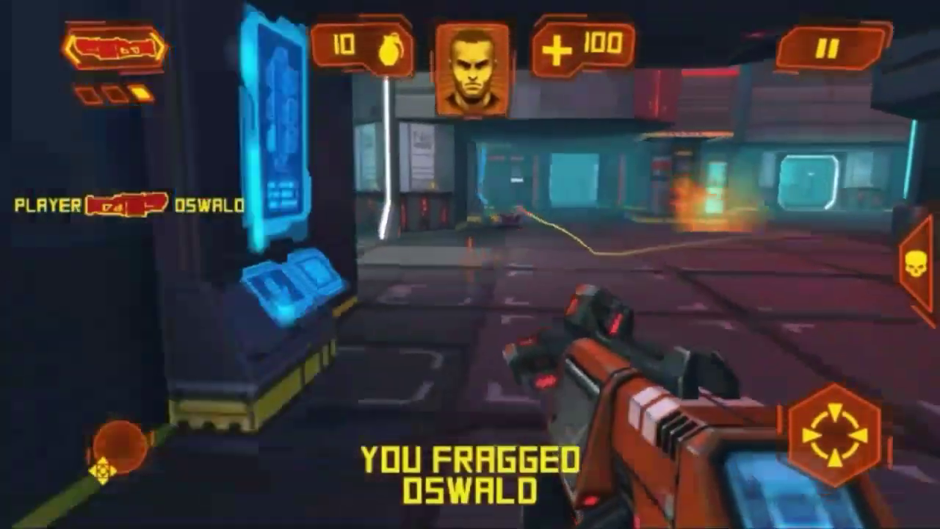
pyautogui.moveTo(87, 448)
pyautogui.mouseDown()
pyautogui.moveTo(109, 417)
pyautogui.moveTo(94, 429)
pyautogui.mouseUp()
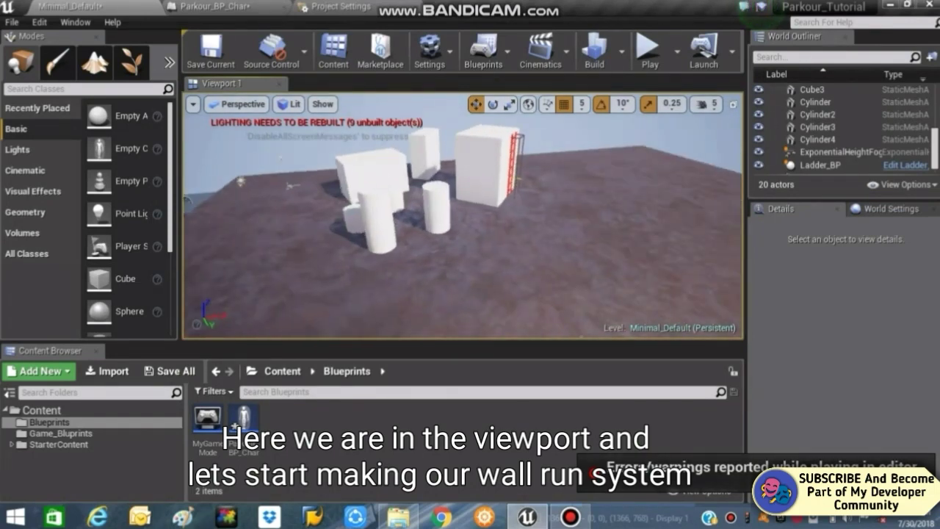
# - Switch to the Parkour_BP_Char blueprint and select its inherited CapsuleComponent
pyautogui.moveTo(377, 227); pyautogui.dragTo(395, 273)
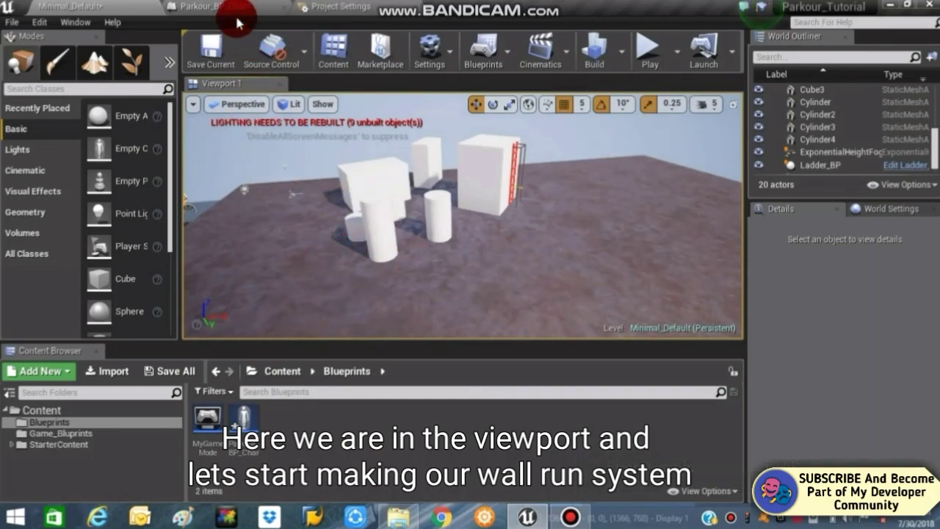
pyautogui.click(235, 11)
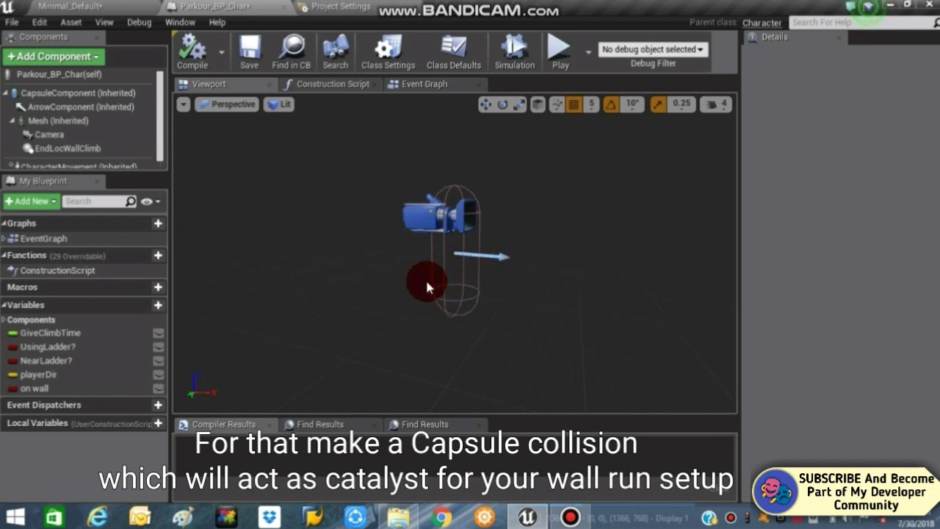
pyautogui.click(96, 94)
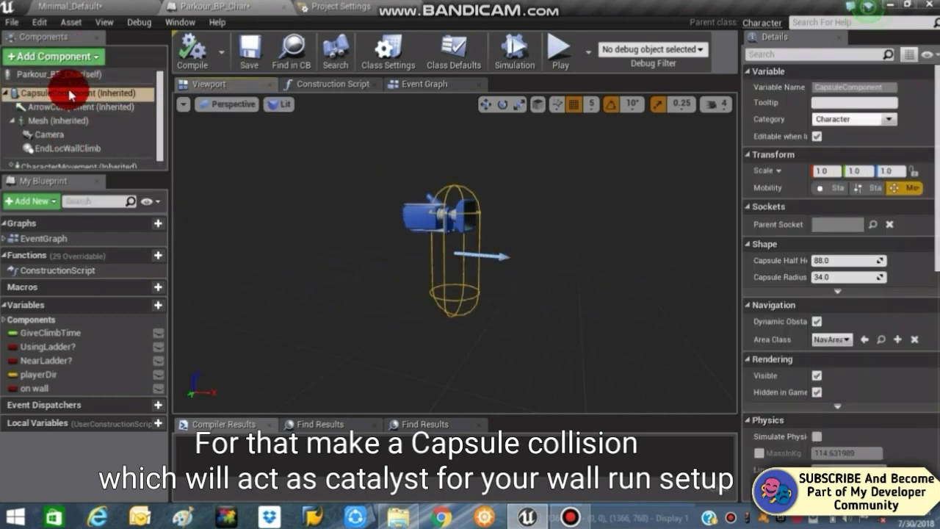
# - Search 'caps', add a Capsule Collision component and rename it WallRunCollision
pyautogui.click(73, 58)
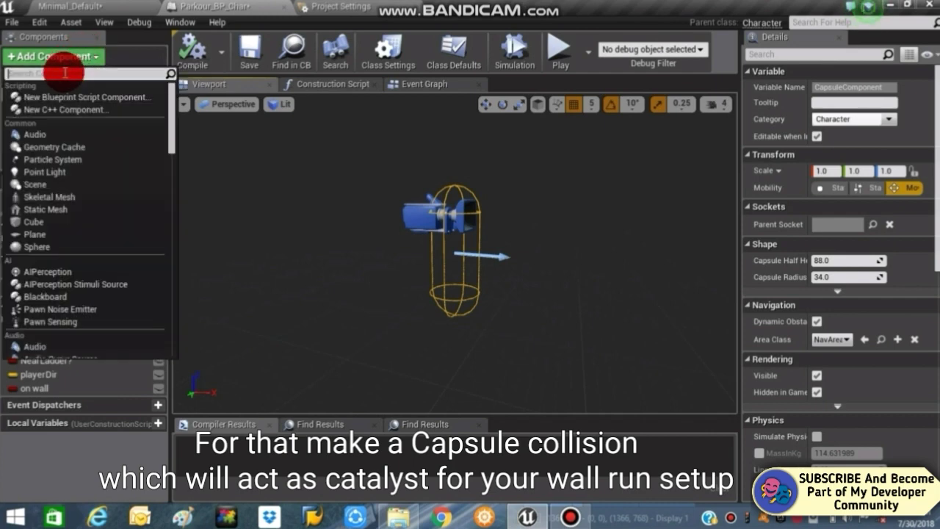
pyautogui.write('caps')
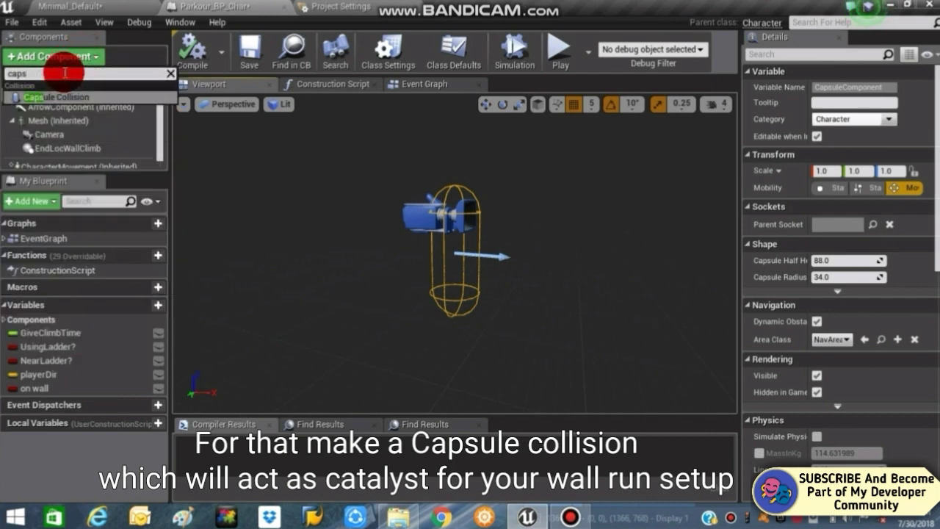
pyautogui.click(86, 101)
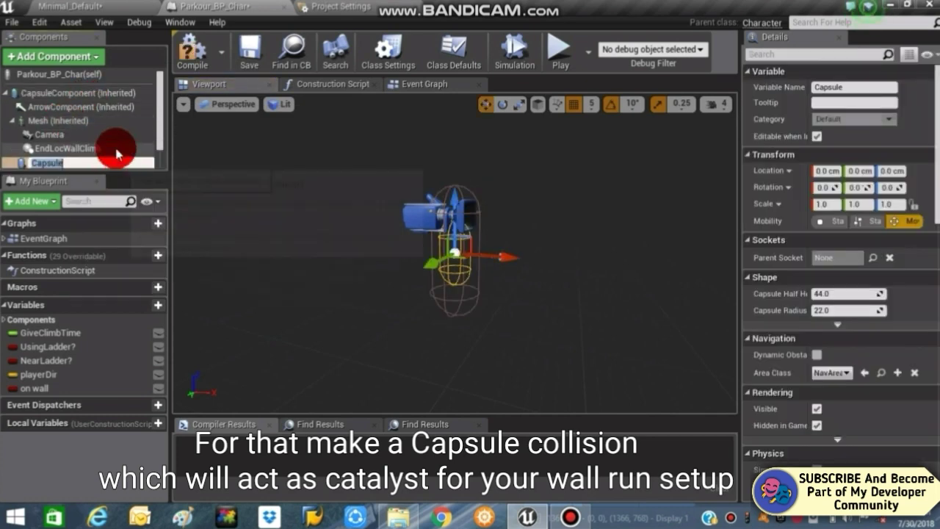
pyautogui.click(75, 162)
pyautogui.write('WallRunCollisi')
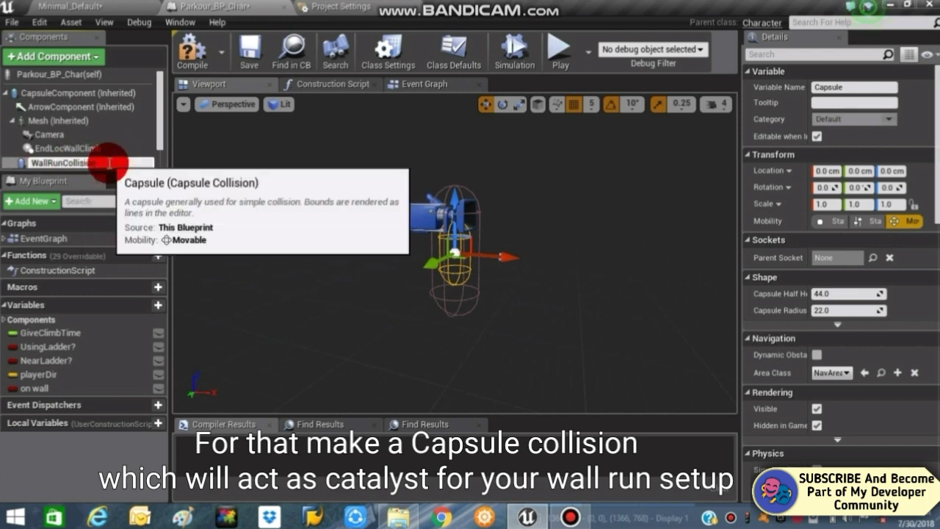
pyautogui.press('Return')
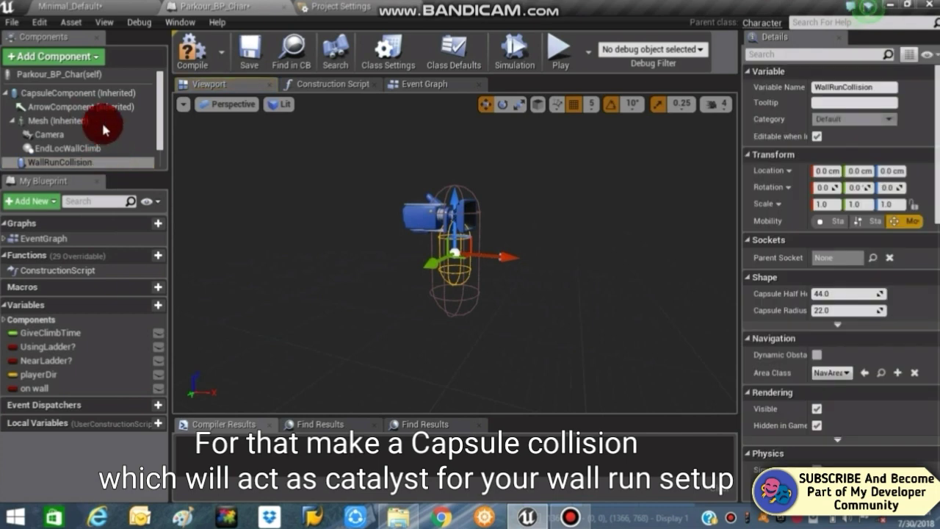
# - Scale the WallRunCollision capsule up to about 2.01 × 2.44 × 2.44 around the character
pyautogui.scroll(-1, 800, 430)
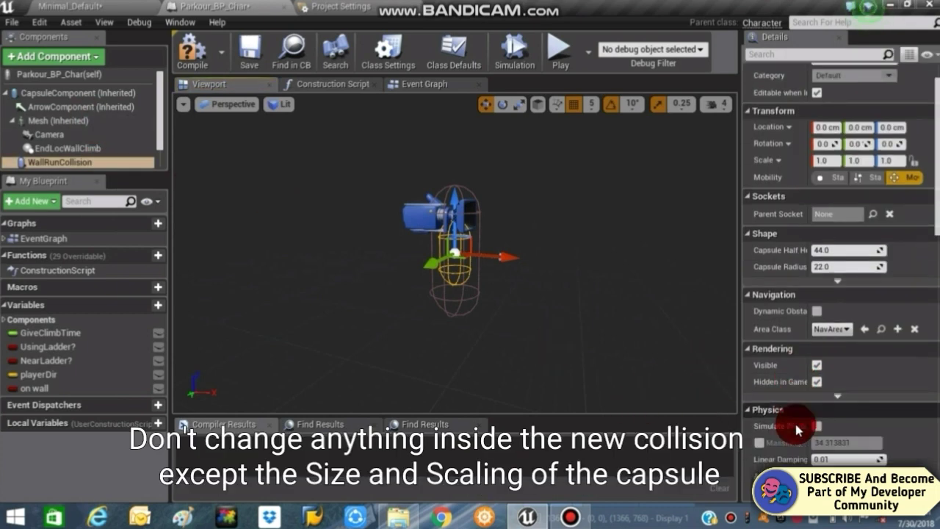
pyautogui.scroll(-3, 797, 429)
pyautogui.scroll(-2, 797, 429)
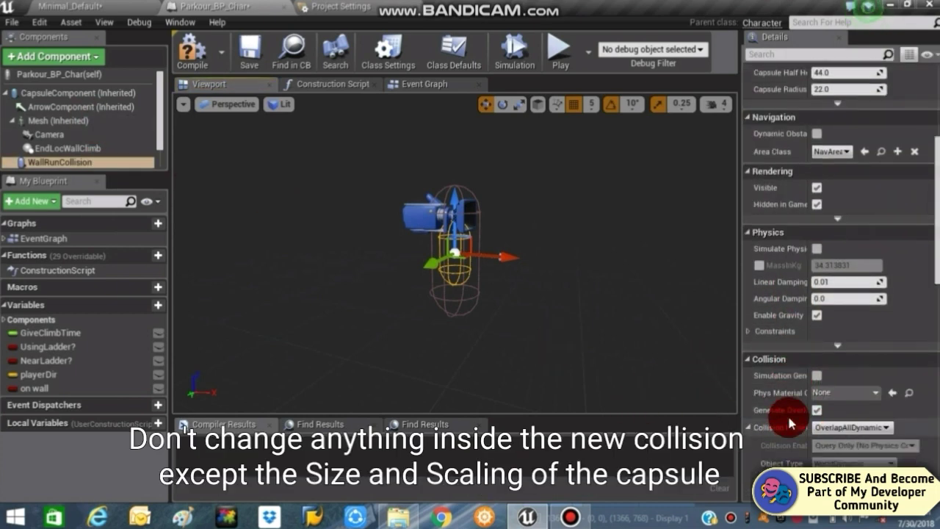
pyautogui.scroll(-1, 855, 445)
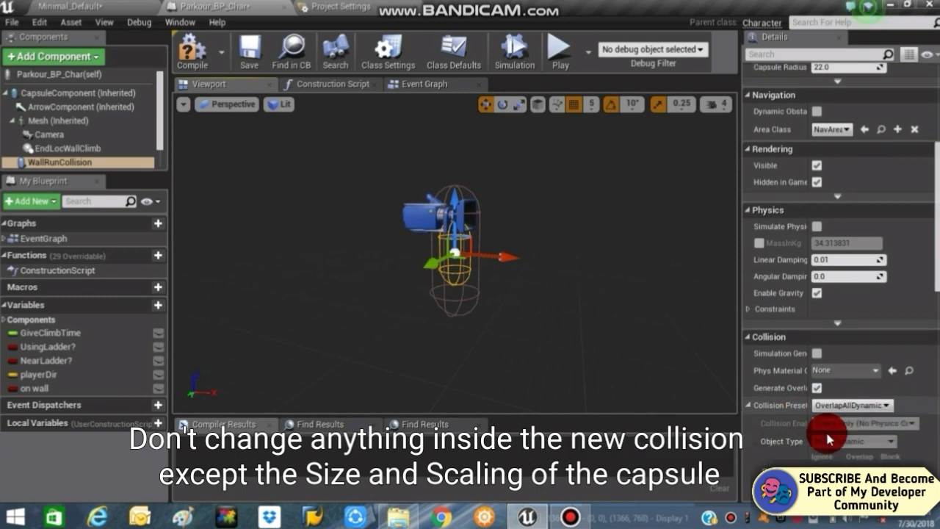
pyautogui.scroll(-2, 835, 455)
pyautogui.scroll(-1, 830, 447)
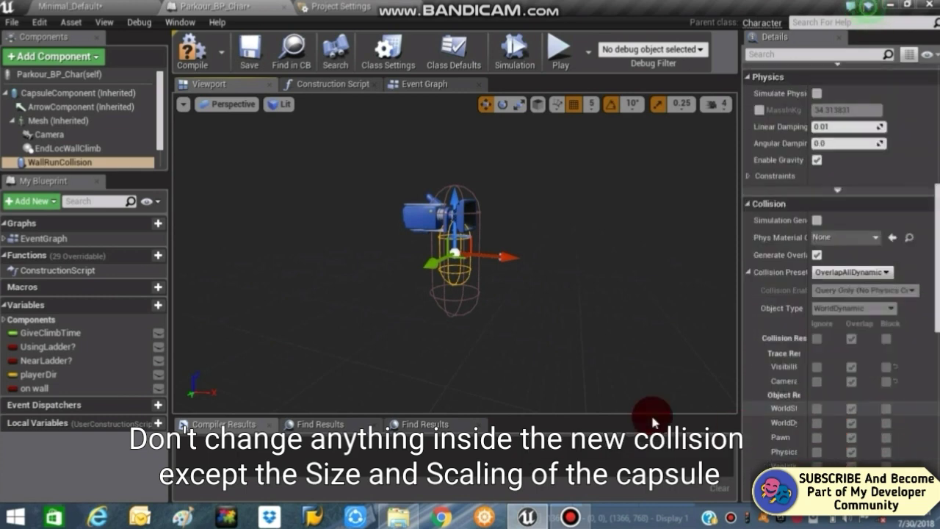
pyautogui.click(520, 105)
pyautogui.moveTo(463, 256)
pyautogui.mouseDown()
pyautogui.moveTo(448, 257)
pyautogui.moveTo(470, 242)
pyautogui.mouseUp()
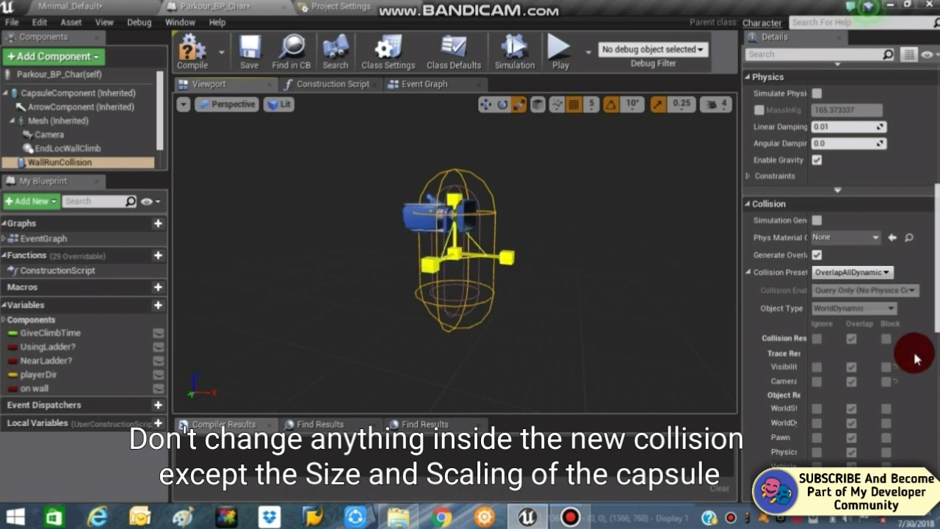
# - Shorten the capsule's half height to 39.011829, giving radius 16.994511
pyautogui.scroll(3, 851, 158)
pyautogui.scroll(3, 812, 160)
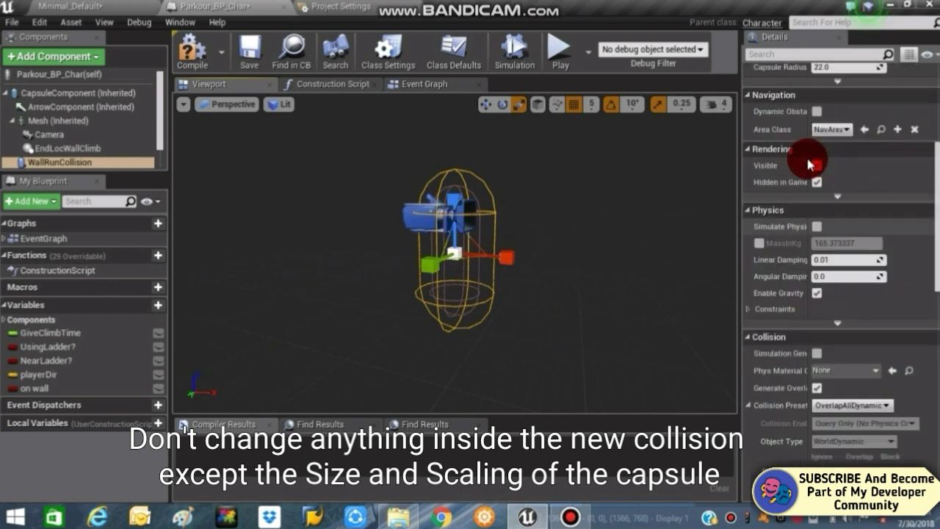
pyautogui.scroll(2, 815, 161)
pyautogui.scroll(1, 819, 162)
pyautogui.scroll(1, 824, 163)
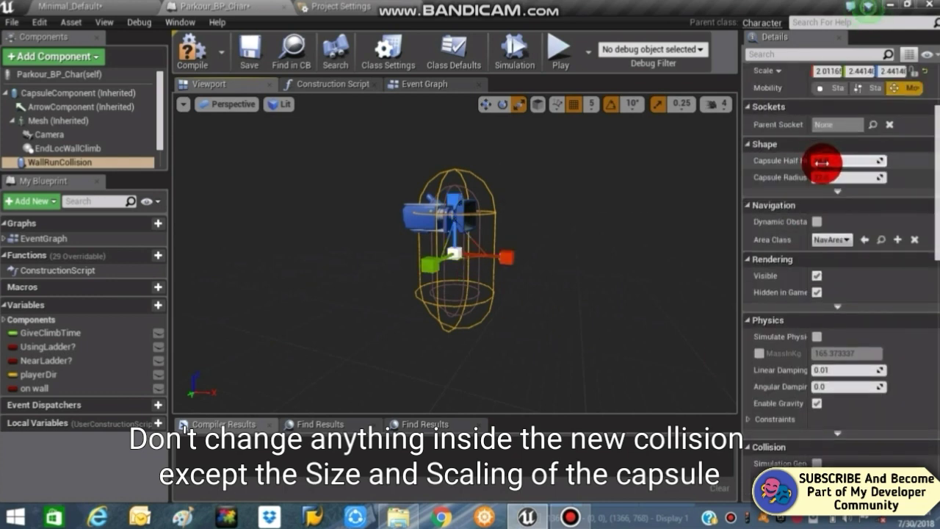
pyautogui.moveTo(824, 163)
pyautogui.mouseDown()
pyautogui.moveTo(814, 163)
pyautogui.moveTo(834, 177)
pyautogui.moveTo(843, 160)
pyautogui.mouseUp()
pyautogui.click(609, 253)
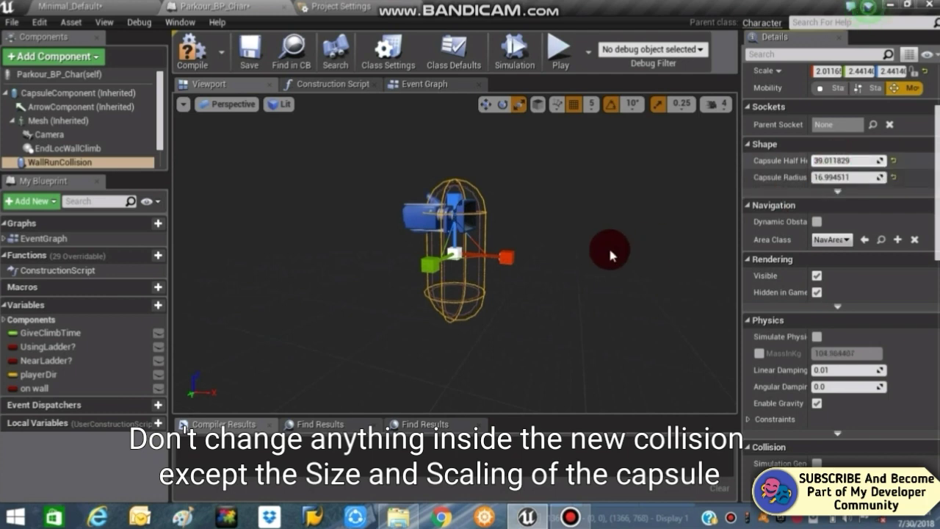
pyautogui.moveTo(609, 253)
pyautogui.mouseDown()
pyautogui.moveTo(558, 253)
pyautogui.moveTo(499, 235)
pyautogui.mouseUp()
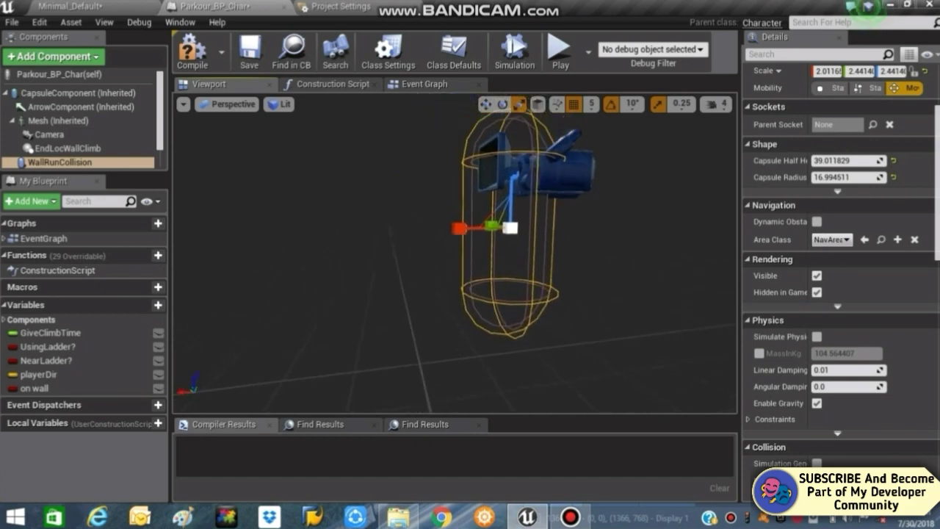
# - Slide the character's Camera along its X axis near the top of the capsule
pyautogui.click(489, 107)
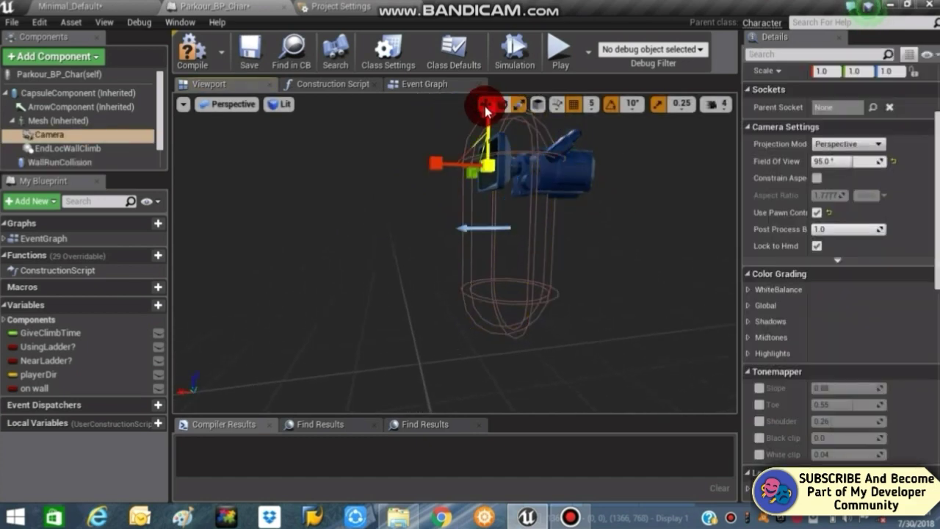
pyautogui.moveTo(499, 153); pyautogui.dragTo(440, 167)
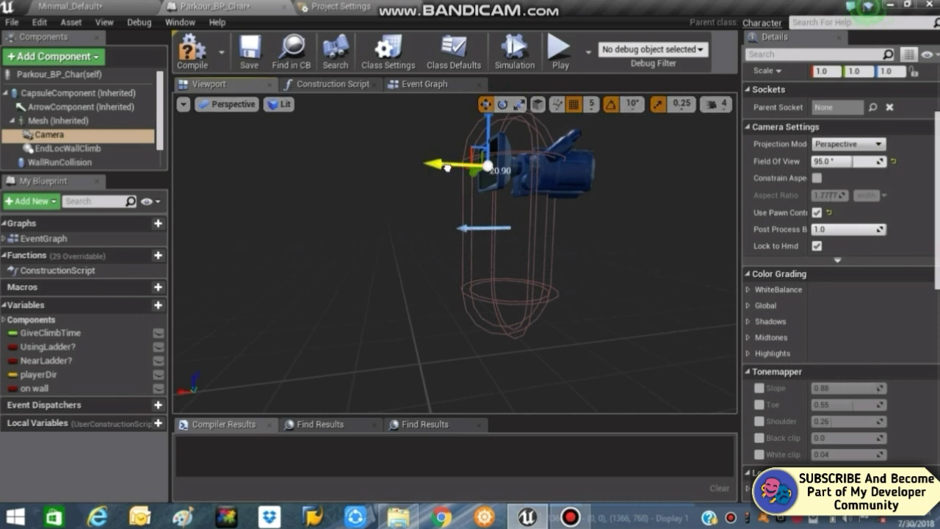
pyautogui.moveTo(446, 167); pyautogui.dragTo(473, 195)
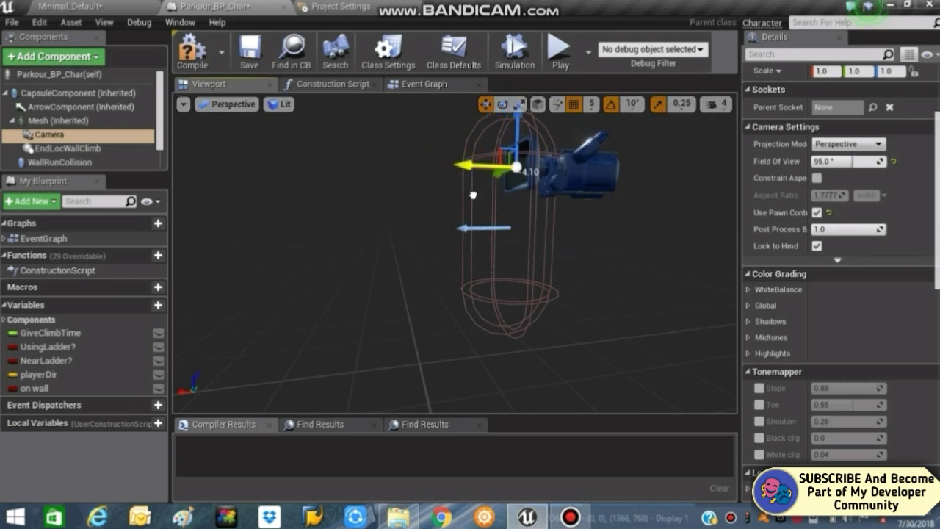
pyautogui.moveTo(602, 216); pyautogui.dragTo(500, 242)
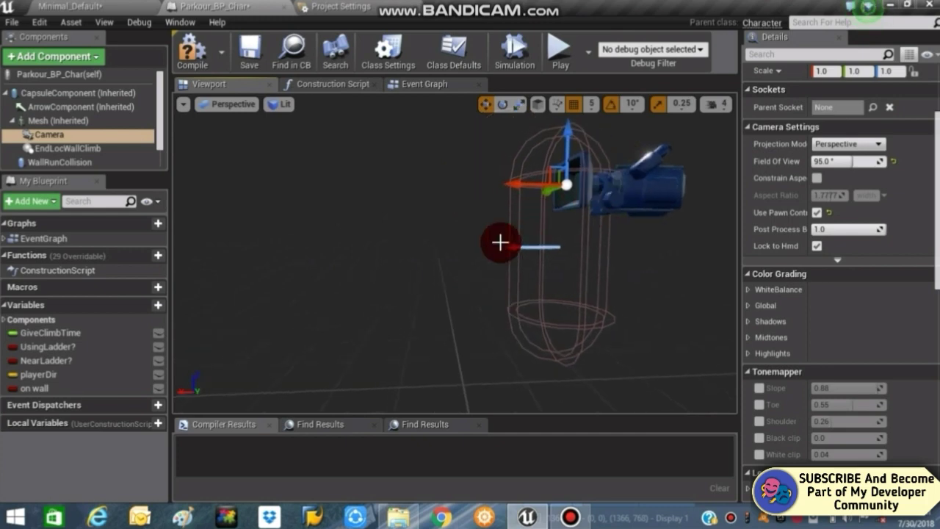
pyautogui.click(84, 163)
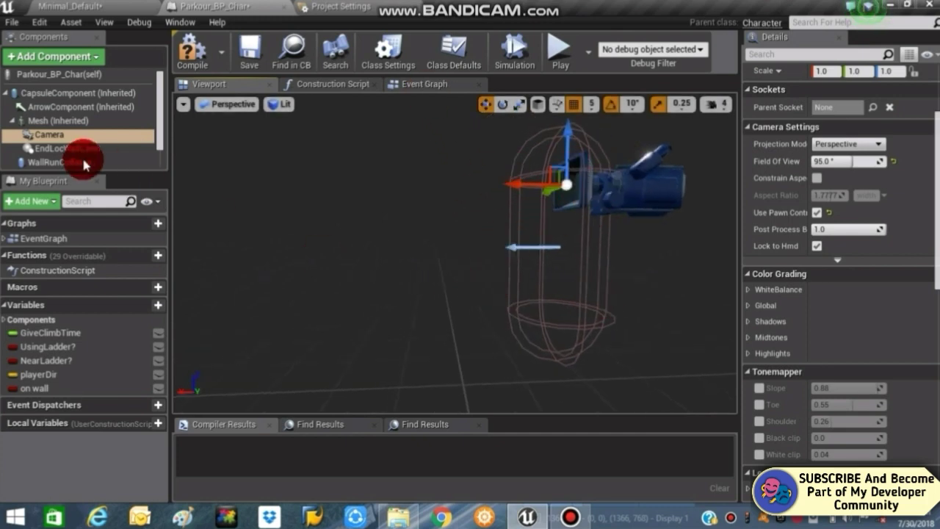
# - Add an On Component Begin Overlap event for WallRunCollision
pyautogui.click(70, 162)
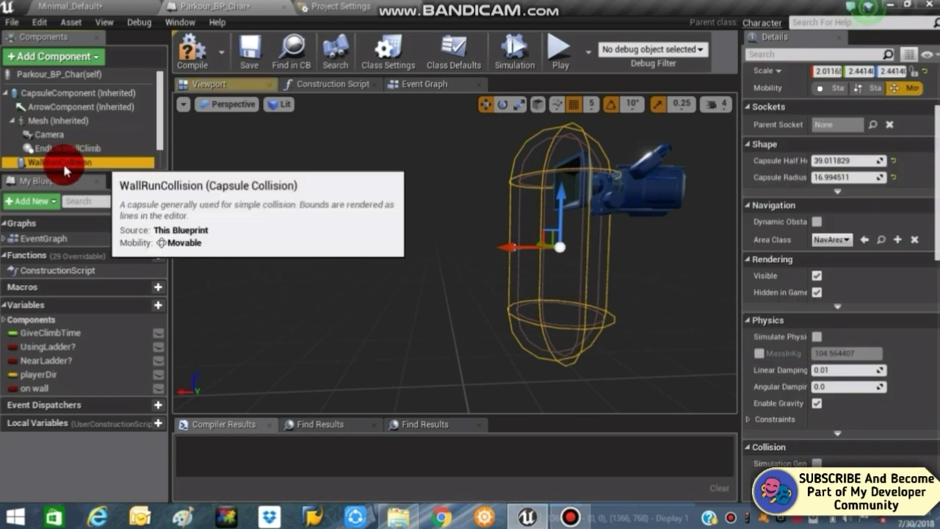
pyautogui.scroll(-3, 876, 316)
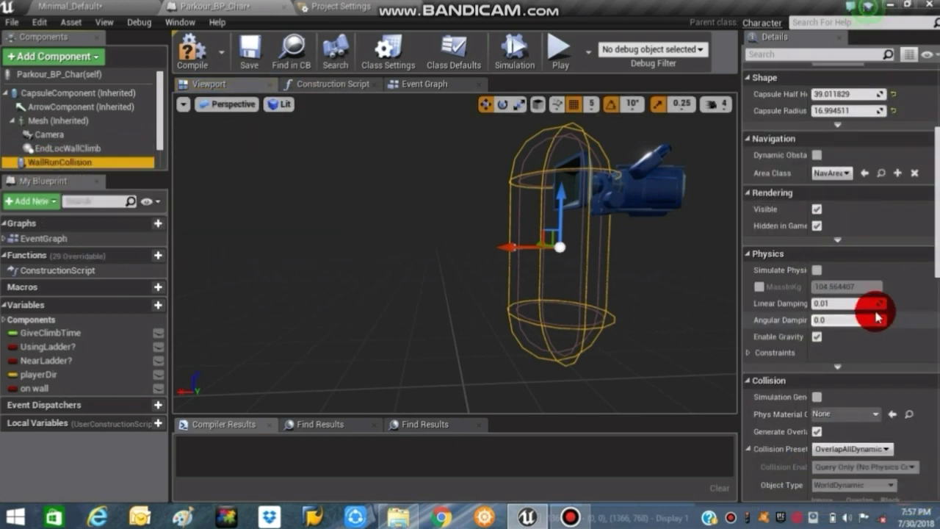
pyautogui.scroll(-10, 866, 314)
pyautogui.scroll(-3, 860, 314)
pyautogui.moveTo(739, 298); pyautogui.dragTo(695, 301)
pyautogui.scroll(-3, 763, 312)
pyautogui.scroll(-5, 770, 312)
pyautogui.scroll(-5, 771, 314)
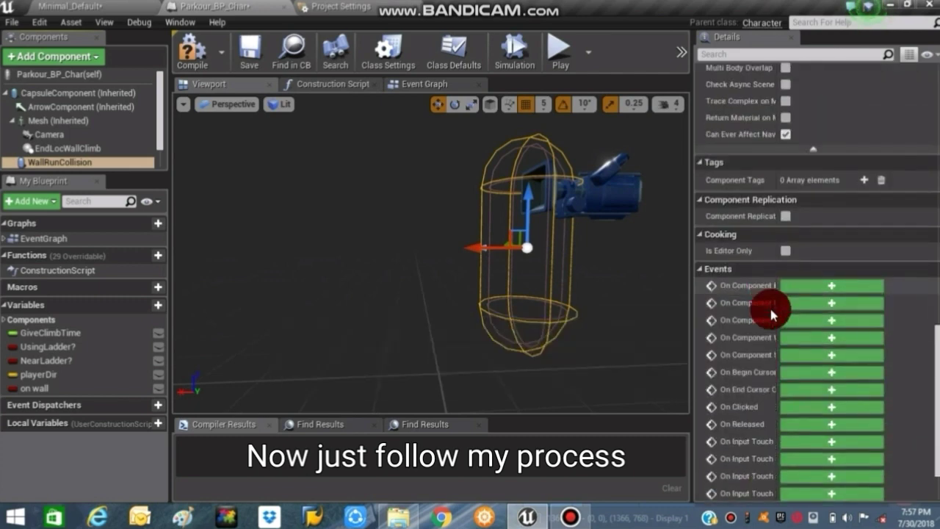
pyautogui.scroll(-3, 771, 314)
pyautogui.moveTo(693, 316); pyautogui.dragTo(617, 329)
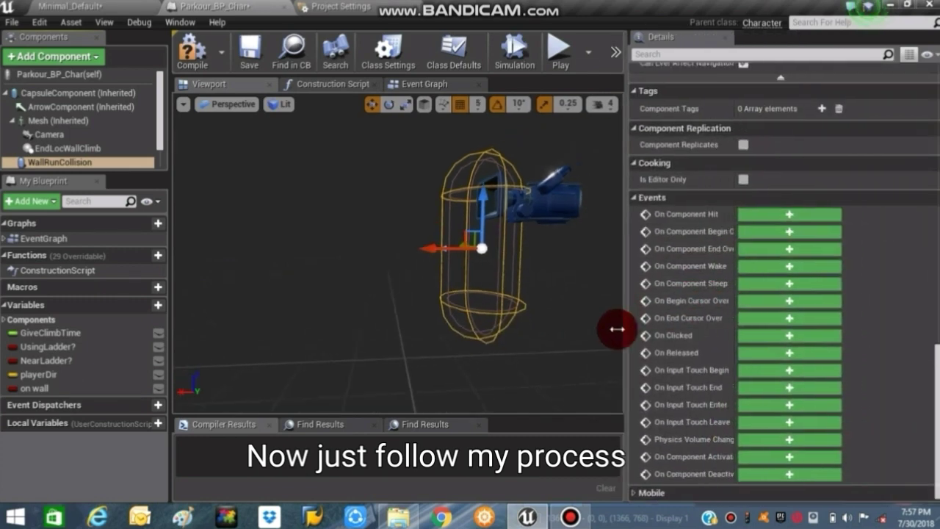
pyautogui.moveTo(613, 254); pyautogui.dragTo(458, 279)
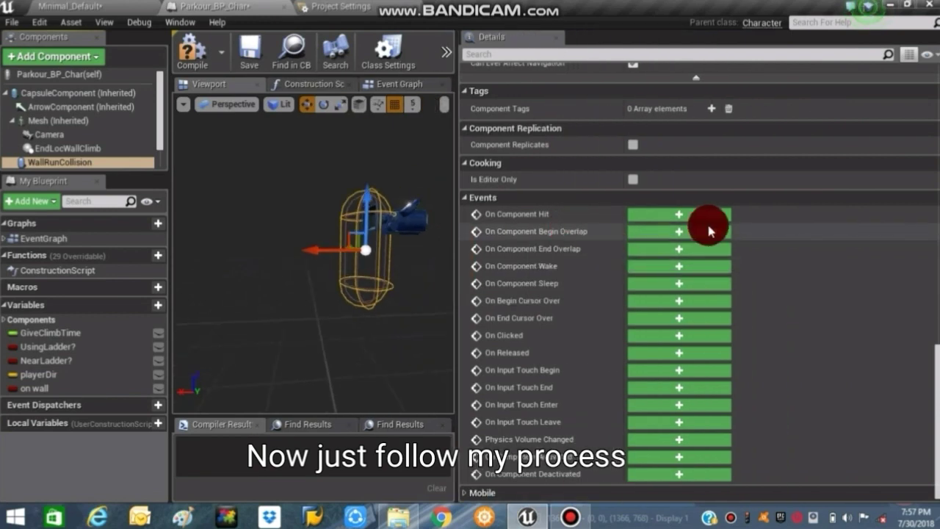
pyautogui.click(672, 233)
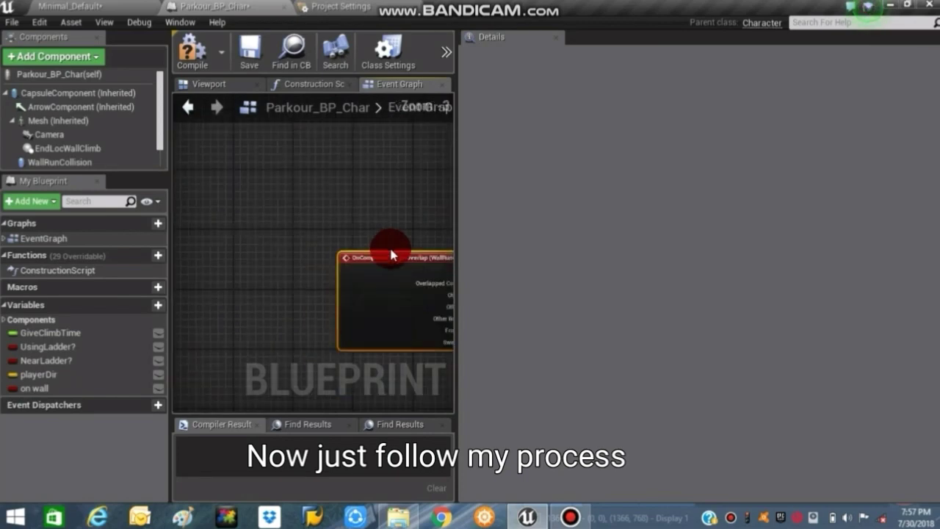
# - Add an On Component End Overlap event for WallRunCollision
pyautogui.scroll(-5, 391, 254)
pyautogui.moveTo(455, 257); pyautogui.dragTo(514, 252)
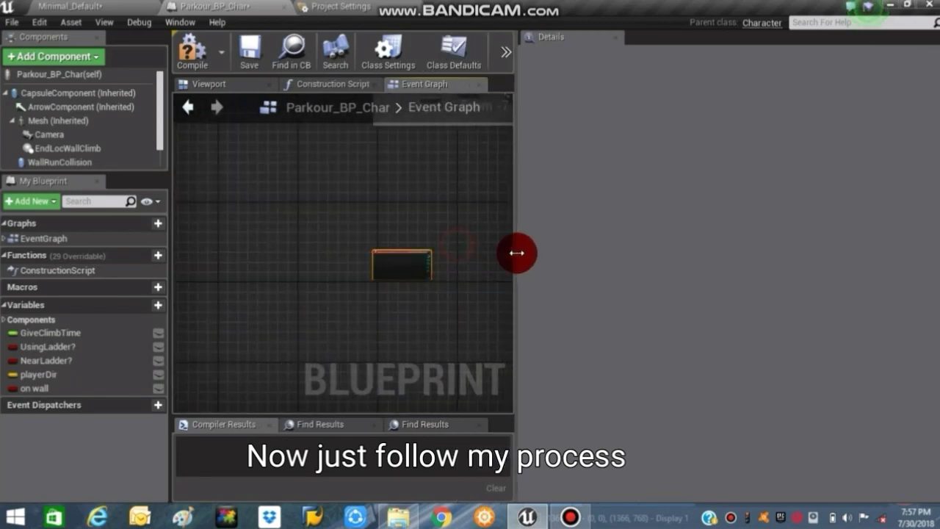
pyautogui.click(291, 237)
pyautogui.click(96, 162)
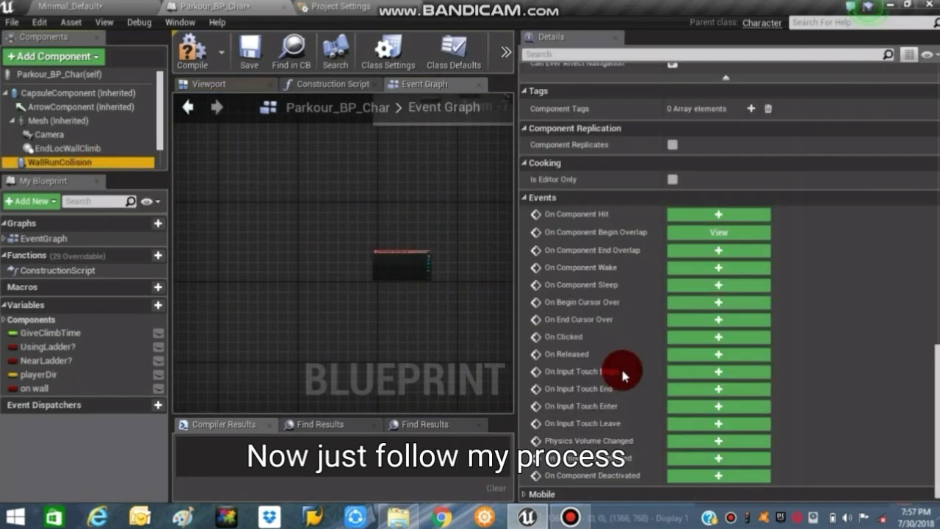
pyautogui.click(701, 251)
pyautogui.scroll(7, 342, 285)
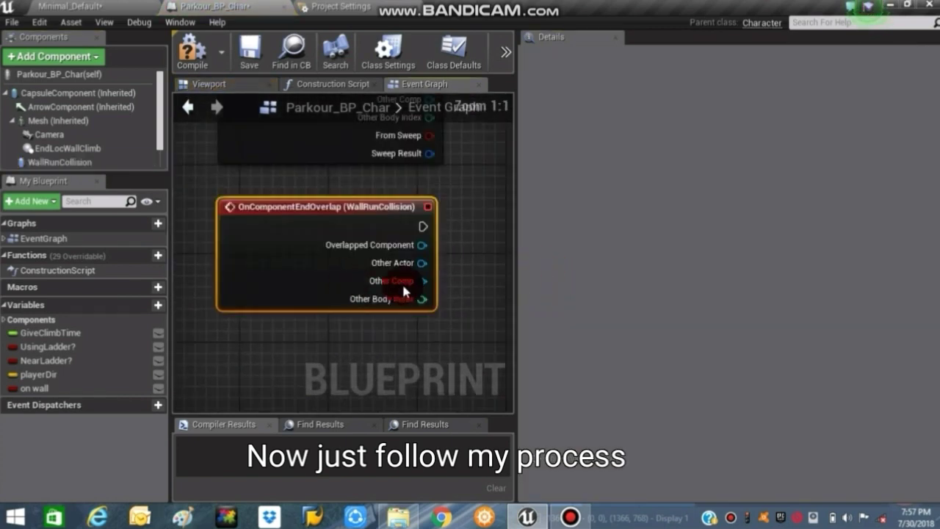
pyautogui.moveTo(514, 237); pyautogui.dragTo(787, 232)
# - Move the OnComponentEndOverlap node to the lower right so both overlap events show
pyautogui.scroll(-4, 570, 231)
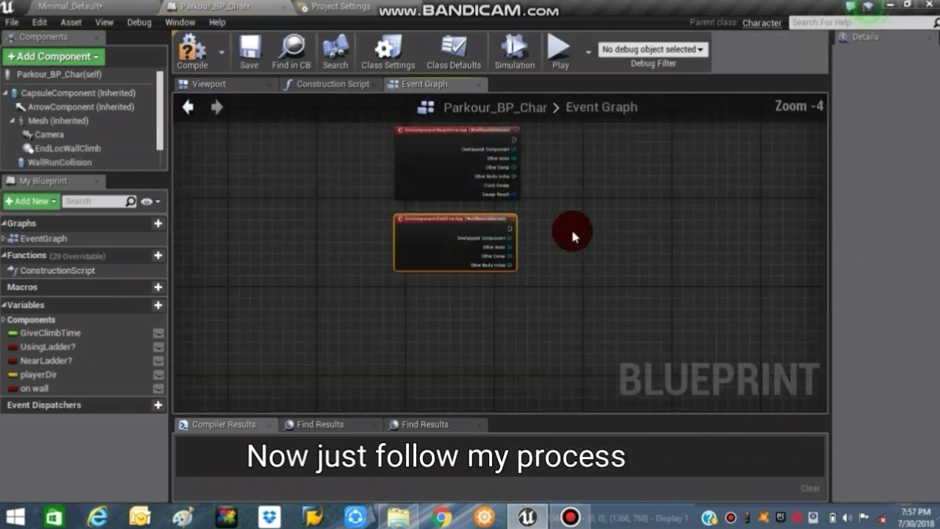
pyautogui.scroll(-2, 571, 231)
pyautogui.moveTo(571, 231); pyautogui.dragTo(366, 274, button='right')
pyautogui.scroll(1, 365, 274)
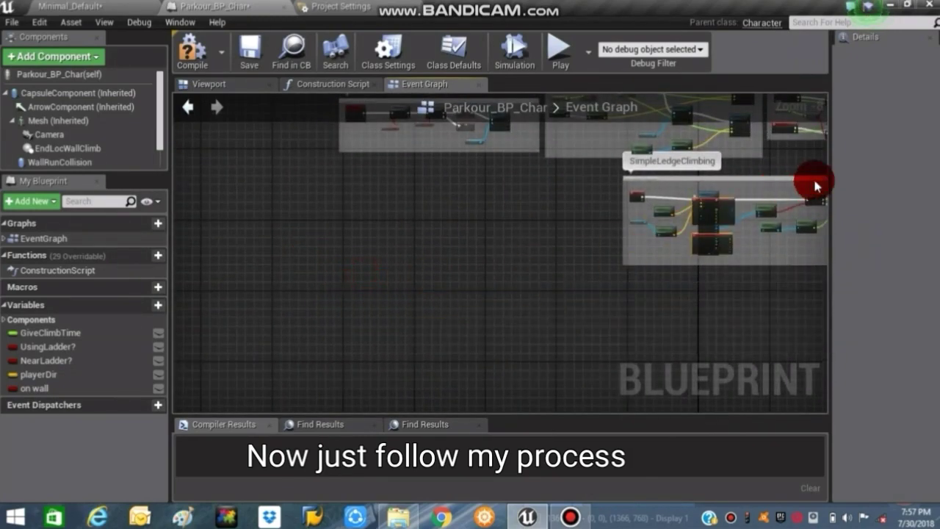
pyautogui.scroll(2, 812, 183)
pyautogui.moveTo(779, 83); pyautogui.dragTo(686, 206, button='right')
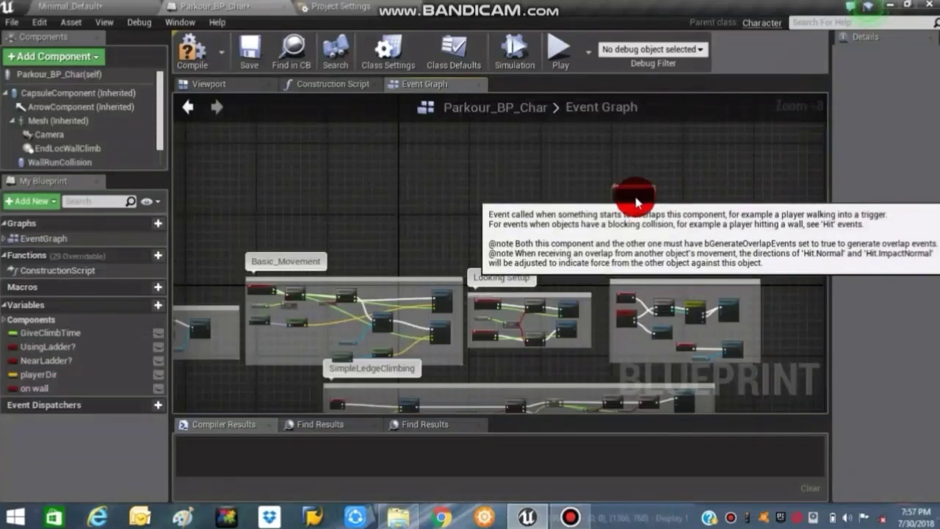
pyautogui.scroll(1, 608, 203)
pyautogui.scroll(2, 607, 202)
pyautogui.scroll(1, 609, 212)
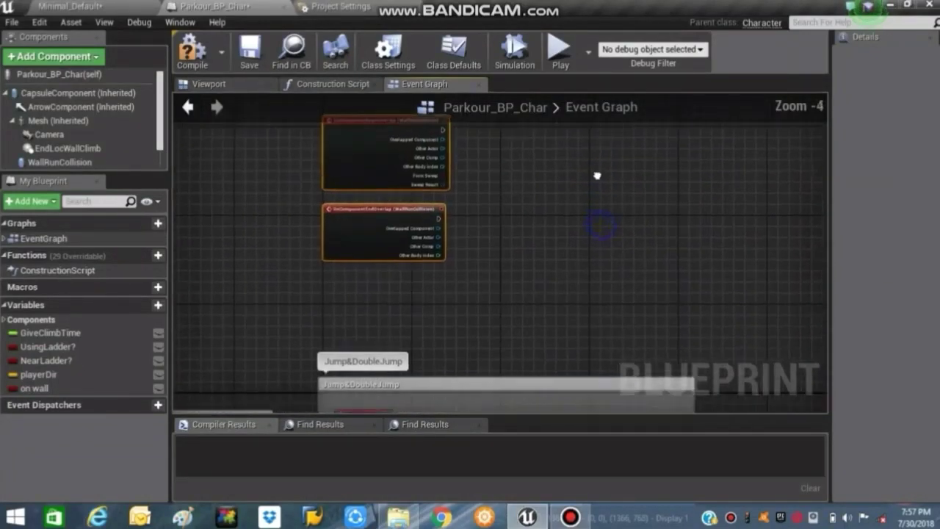
pyautogui.click(373, 210)
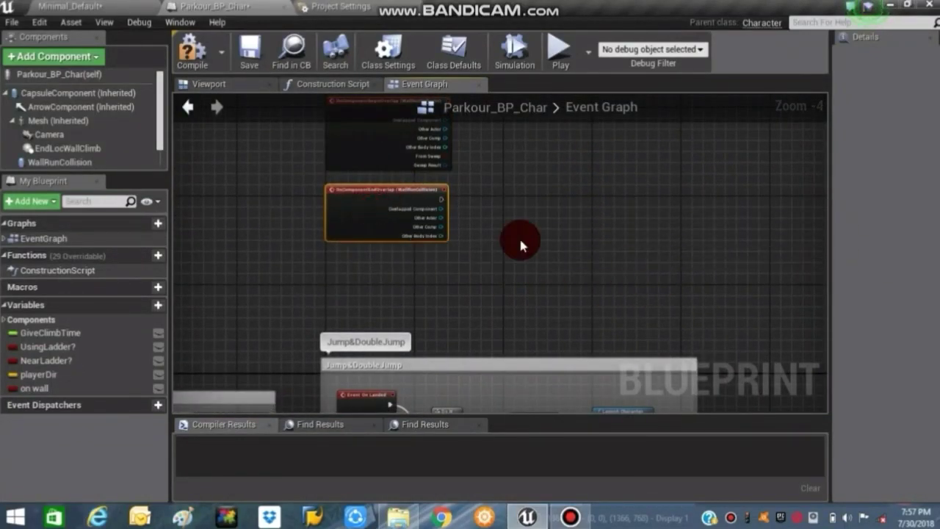
pyautogui.moveTo(363, 206)
pyautogui.mouseDown()
pyautogui.moveTo(734, 374)
pyautogui.moveTo(610, 324)
pyautogui.moveTo(637, 259)
pyautogui.mouseUp()
pyautogui.moveTo(576, 281); pyautogui.dragTo(653, 410, button='right')
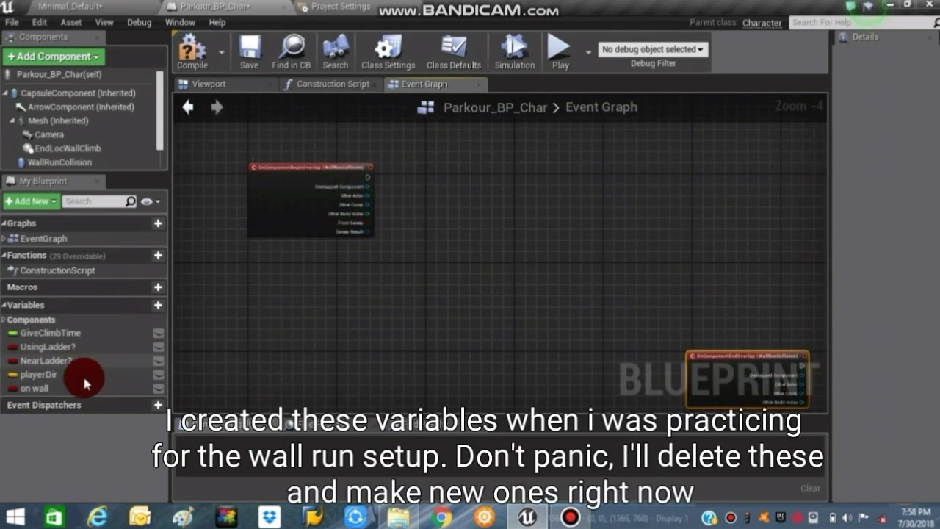
# - Delete the playerDir and on wall variables, leaving GiveClimbTime, UsingLadder? and NearLadder?
pyautogui.click(45, 374)
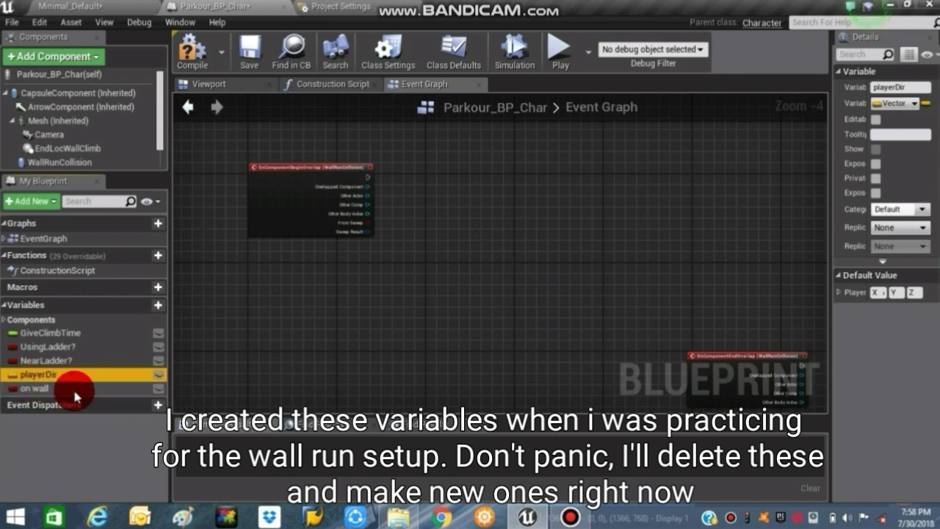
pyautogui.click(70, 388)
pyautogui.click(72, 376)
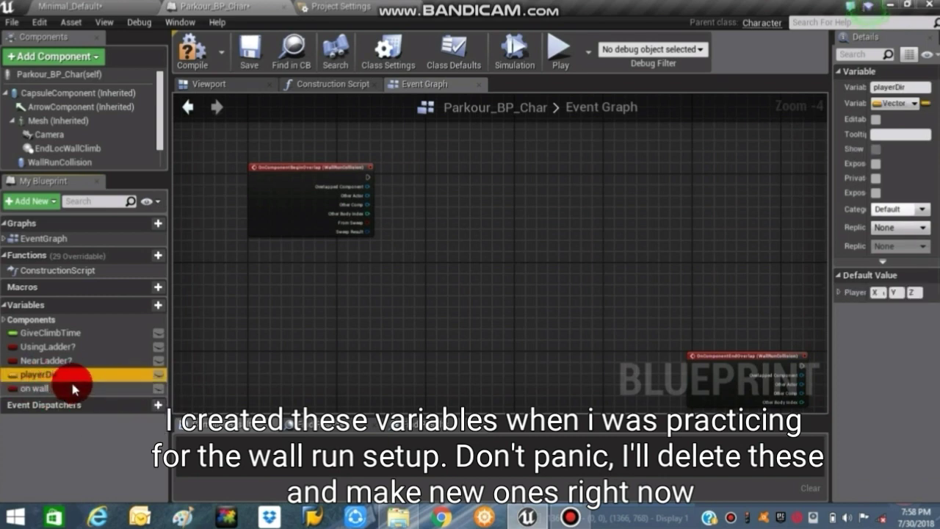
pyautogui.click(817, 223)
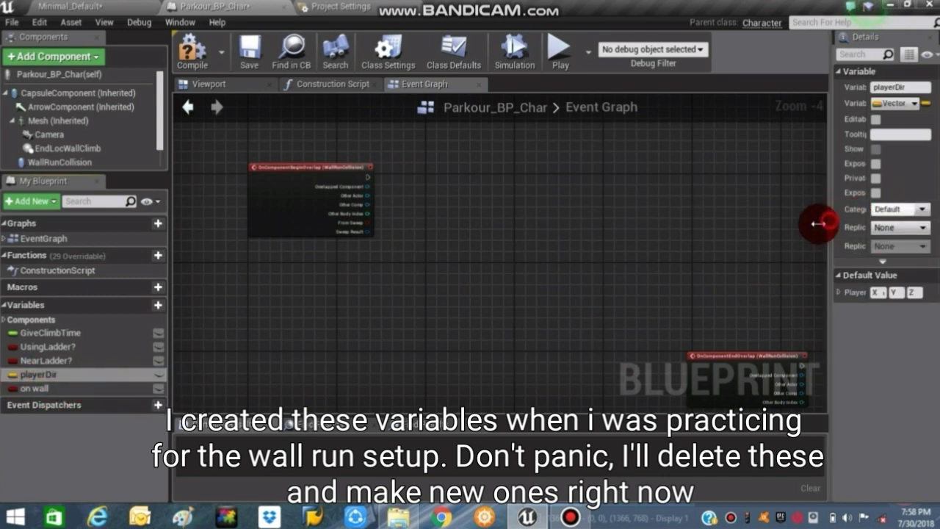
pyautogui.moveTo(817, 223)
pyautogui.mouseDown()
pyautogui.moveTo(768, 228)
pyautogui.moveTo(828, 229)
pyautogui.mouseUp()
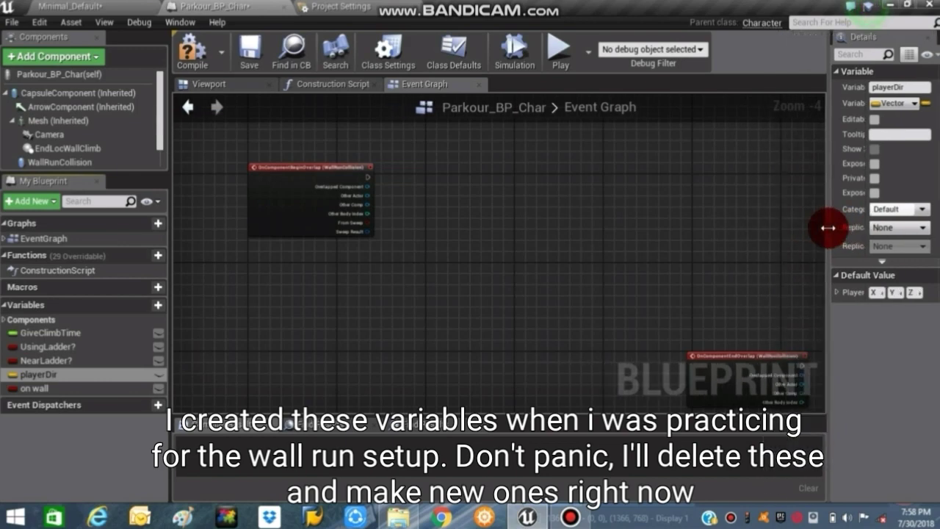
pyautogui.rightClick(120, 375)
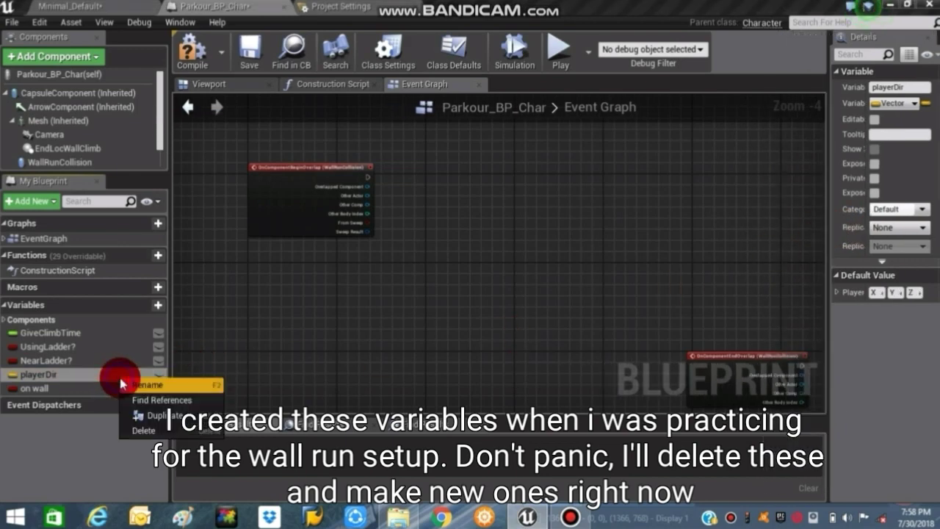
pyautogui.click(143, 430)
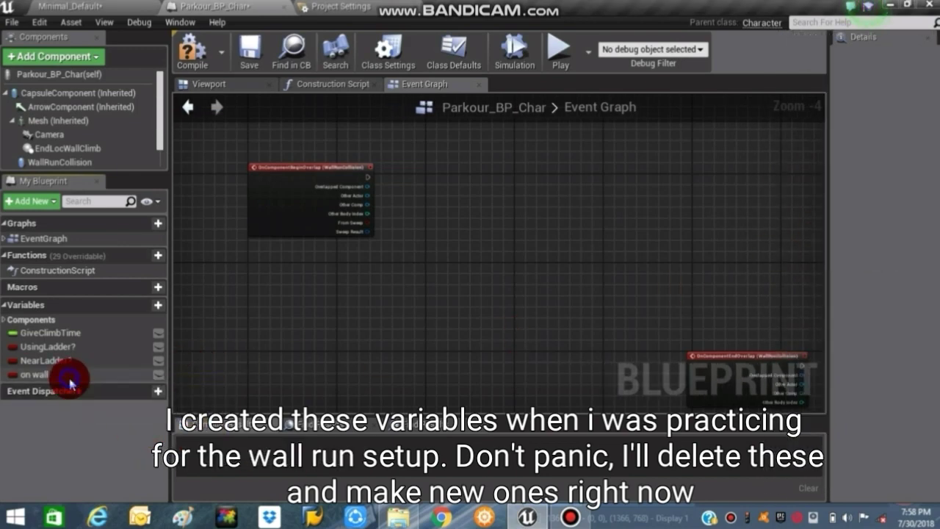
pyautogui.rightClick(71, 381)
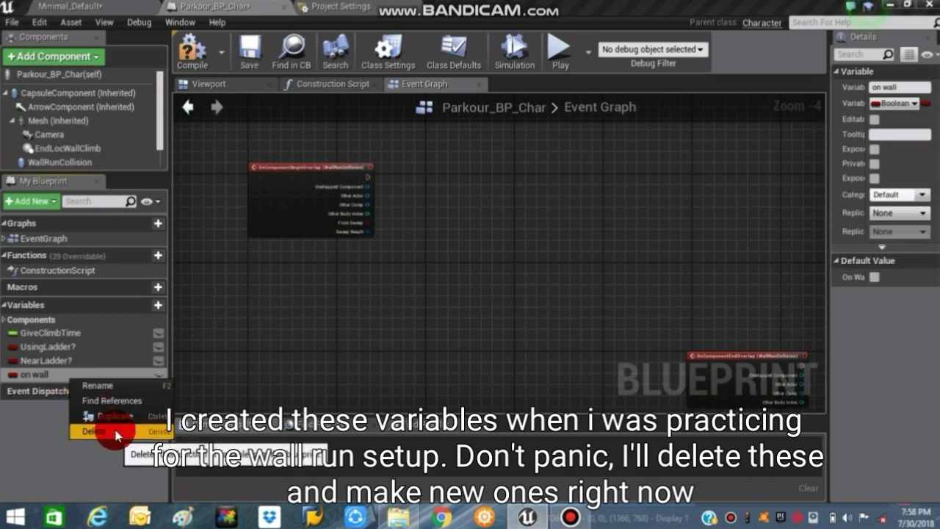
pyautogui.click(95, 431)
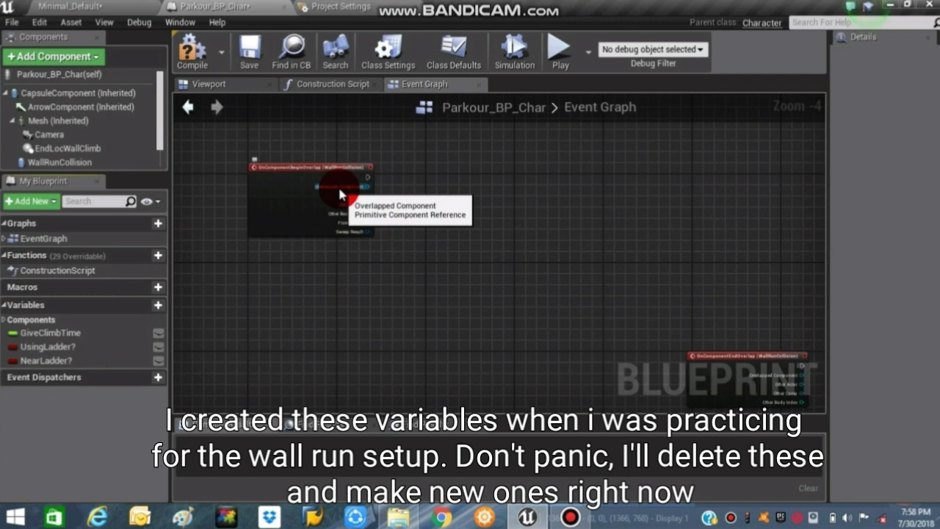
pyautogui.moveTo(340, 194); pyautogui.dragTo(369, 193)
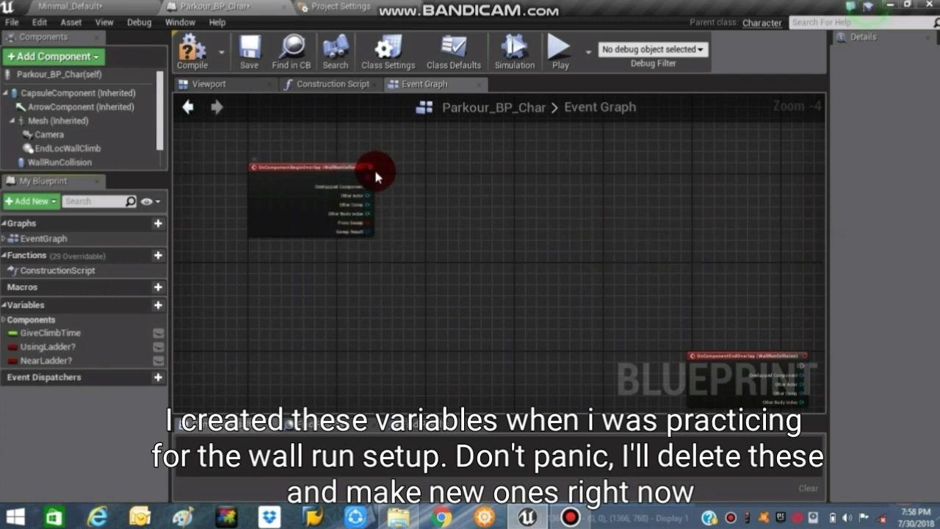
pyautogui.click(141, 300)
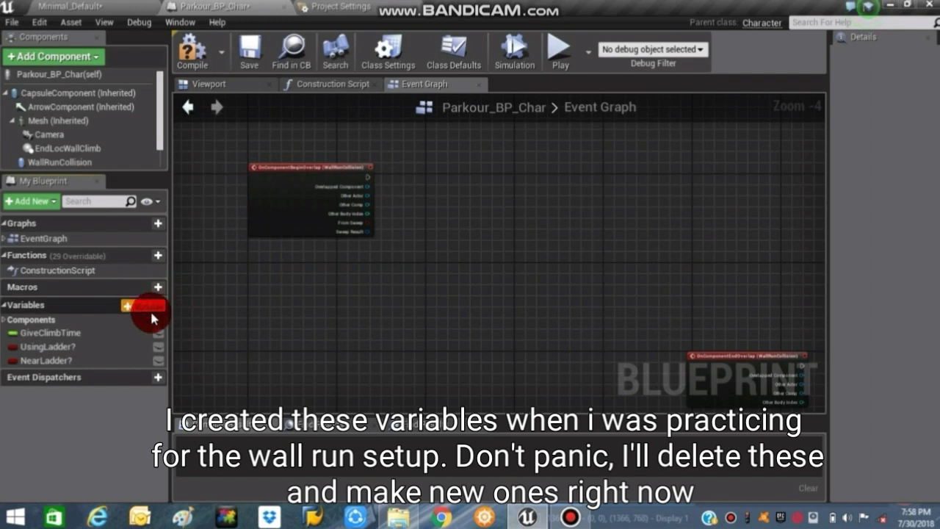
# - Add a Vector variable named PlayerDirection
pyautogui.click(157, 304)
pyautogui.press('BackSpace')
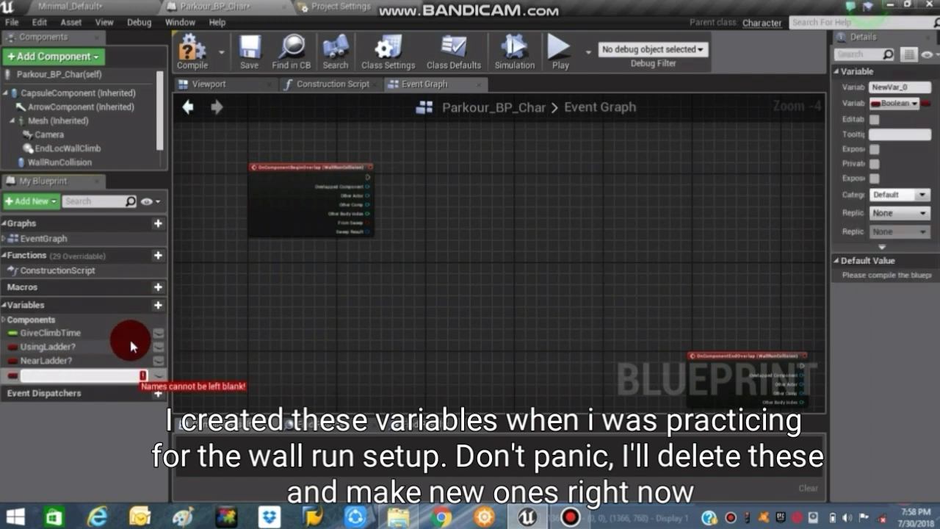
pyautogui.write('Play')
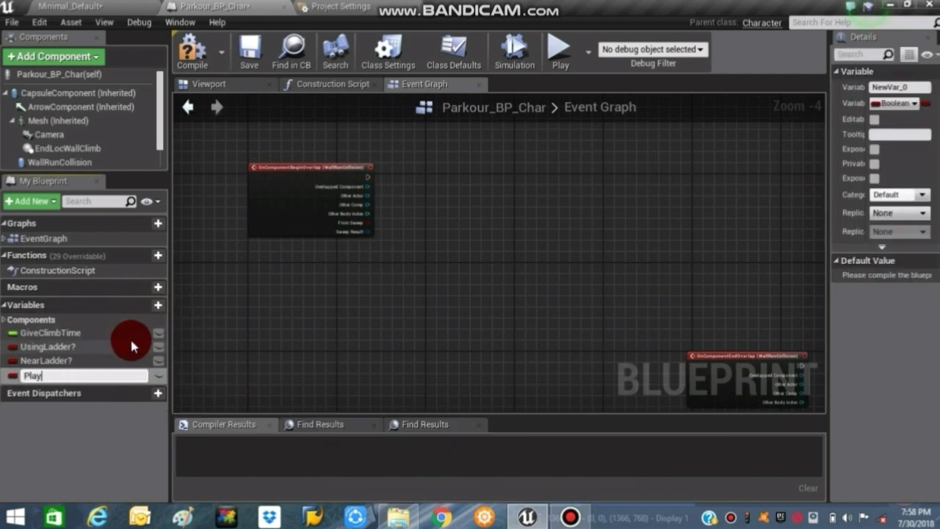
pyautogui.write('er')
pyautogui.write('Dir')
pyautogui.write('ection')
pyautogui.press('Return')
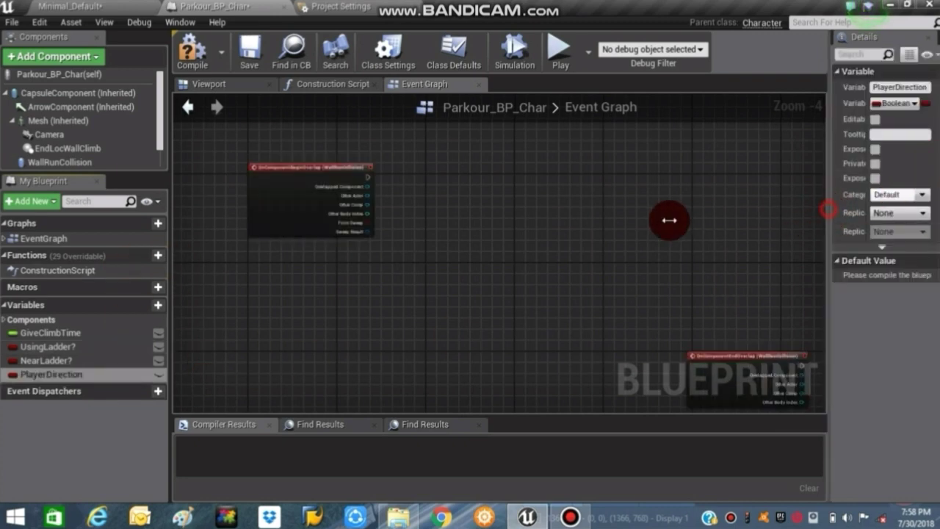
pyautogui.moveTo(829, 210); pyautogui.dragTo(604, 218)
pyautogui.click(764, 102)
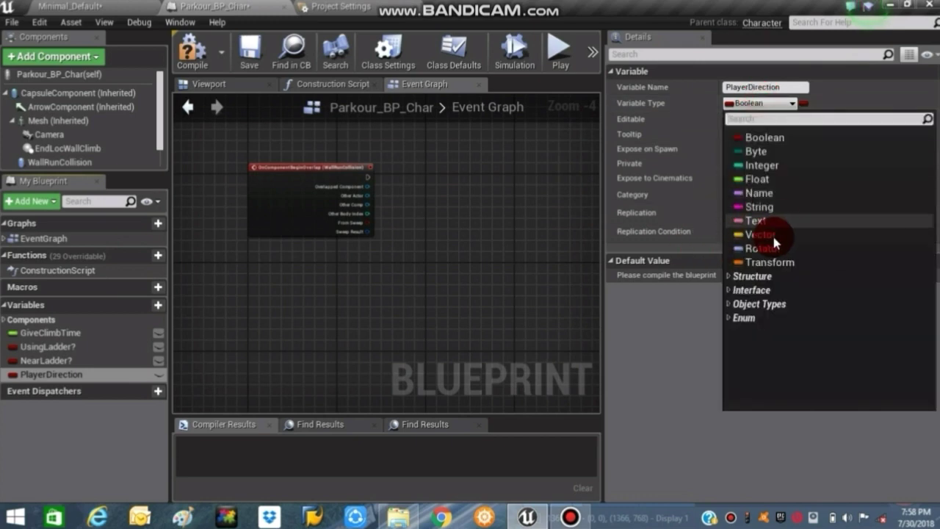
pyautogui.click(752, 239)
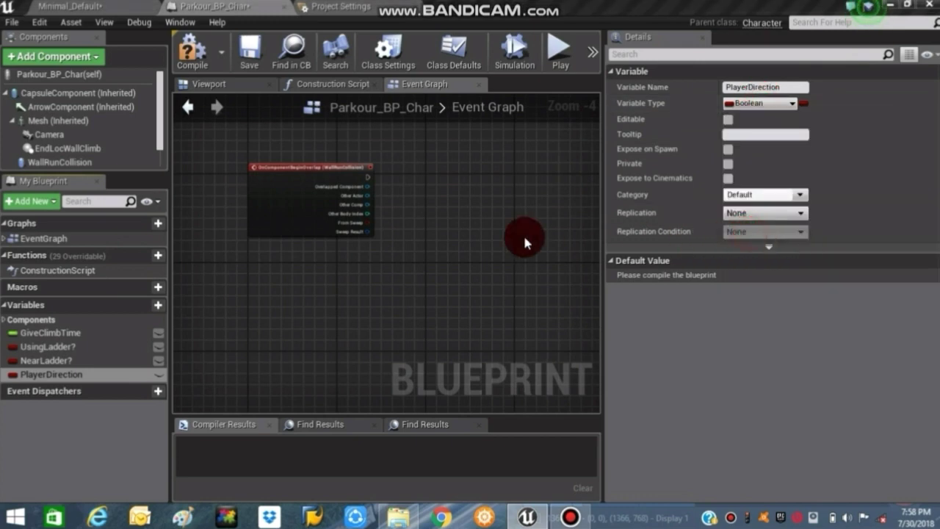
# - Add a Boolean variable named UsingWallRun?
pyautogui.click(160, 310)
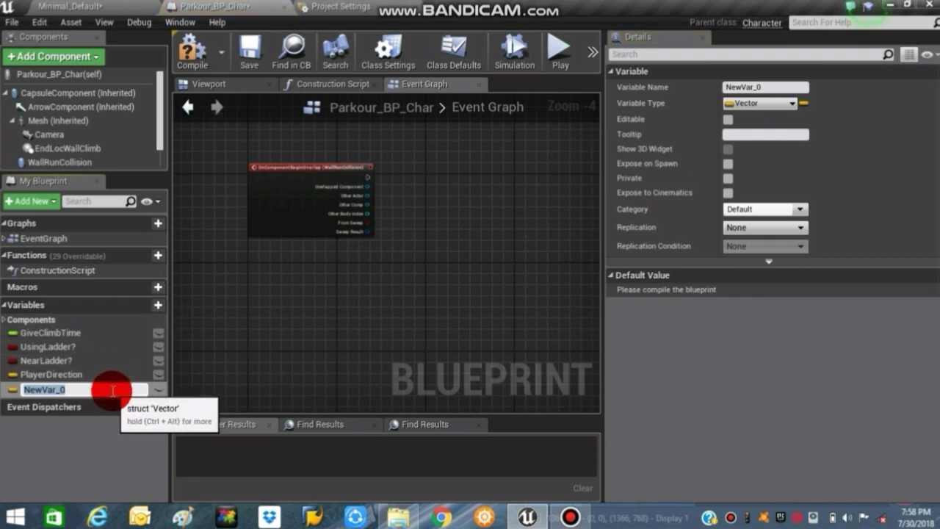
pyautogui.press('BackSpace')
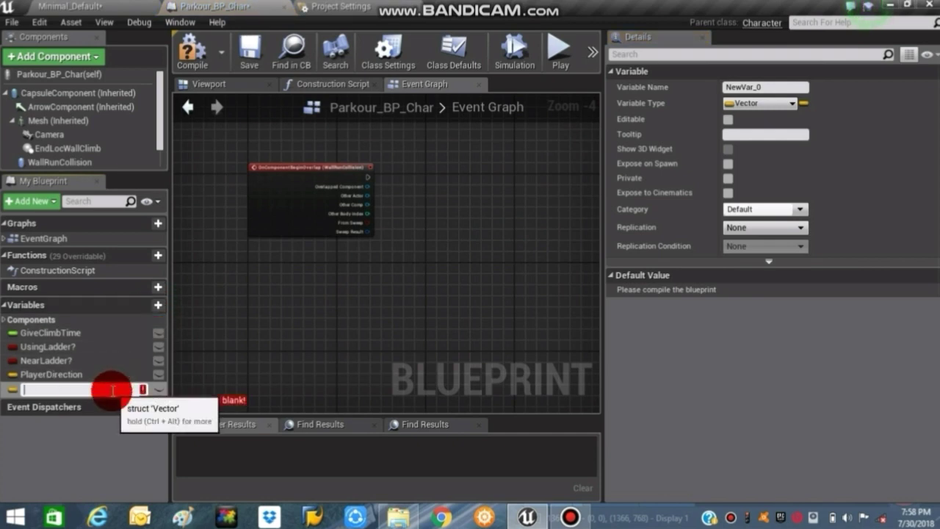
pyautogui.write('Using')
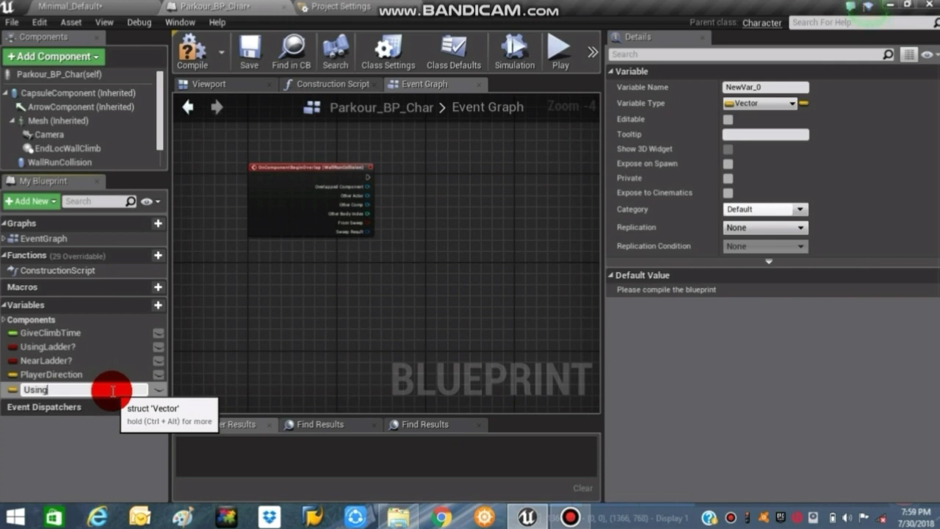
pyautogui.write('W')
pyautogui.press('Escape')
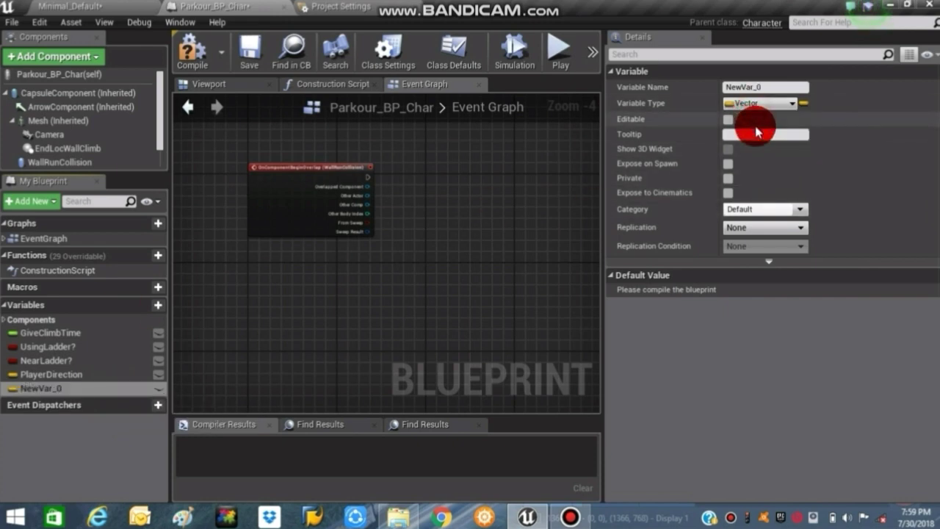
pyautogui.click(752, 110)
pyautogui.click(753, 133)
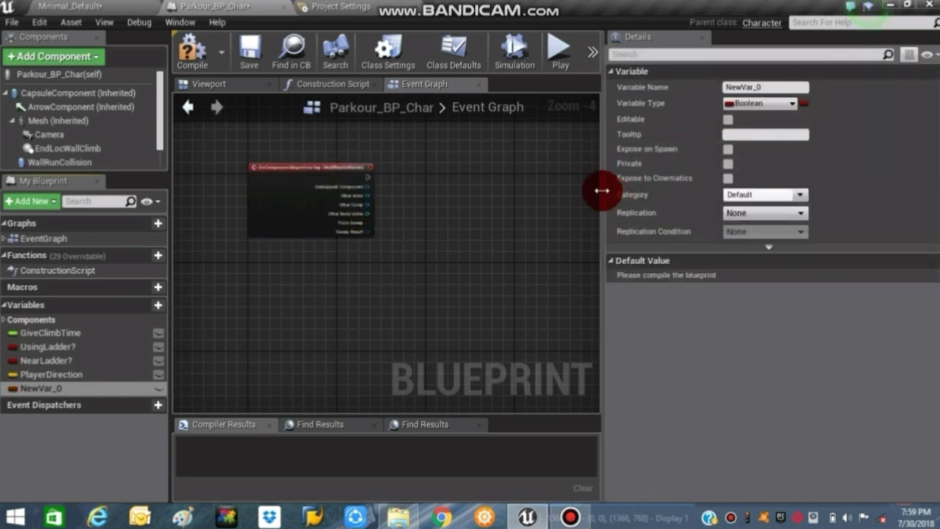
pyautogui.click(791, 85)
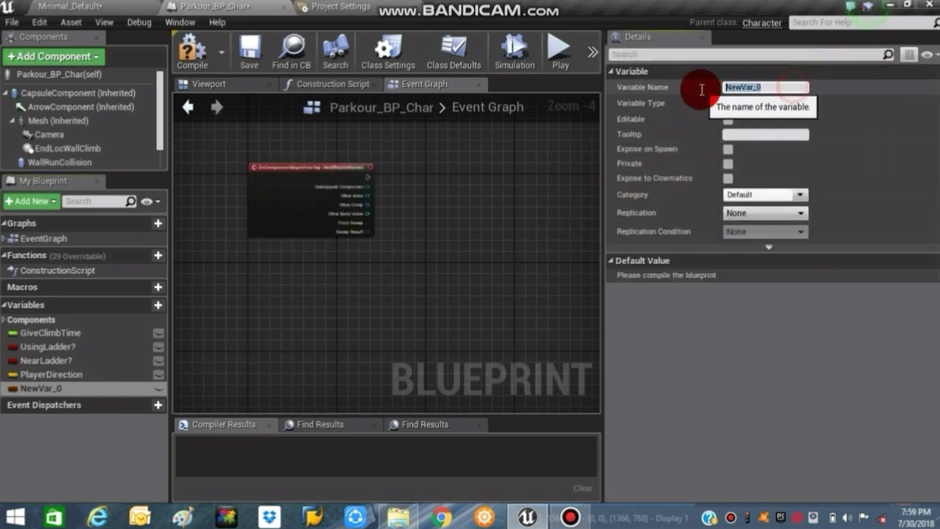
pyautogui.press('BackSpace')
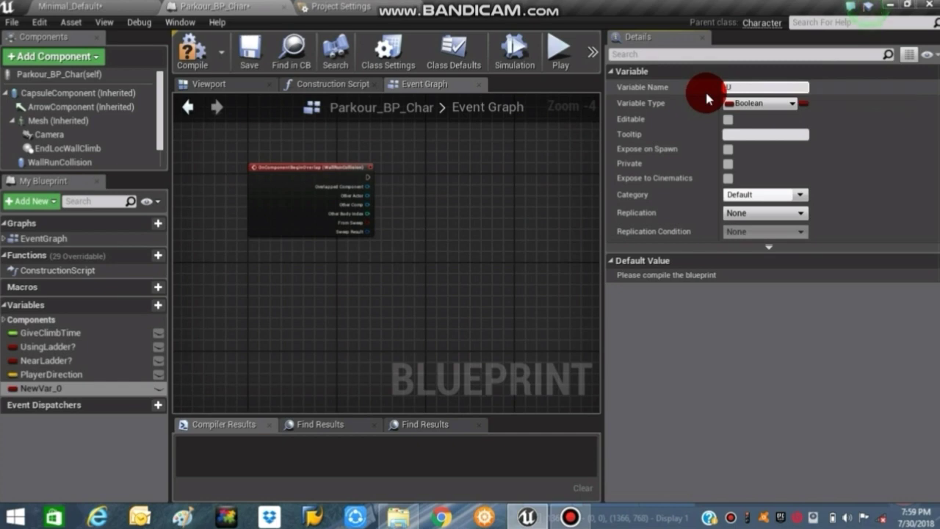
pyautogui.write('Using')
pyautogui.write('WallR')
pyautogui.write('un')
pyautogui.write('?')
pyautogui.press('Return')
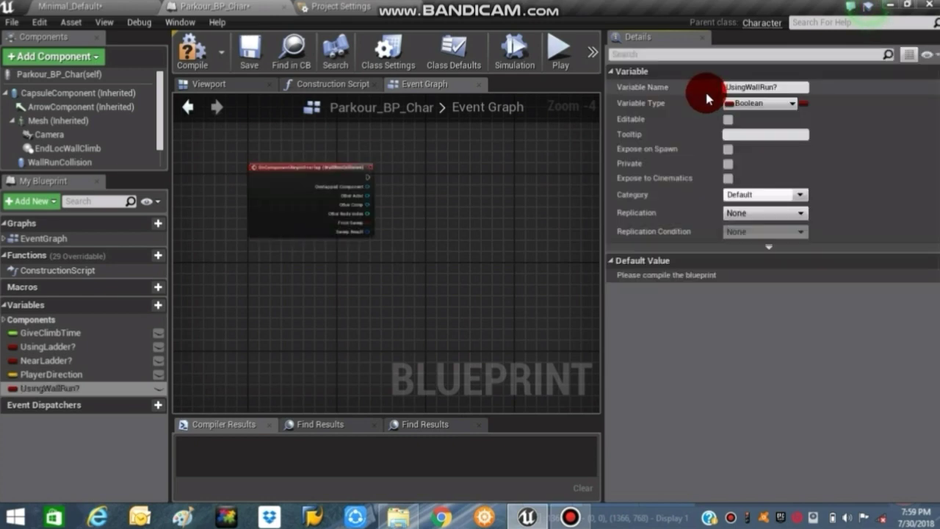
pyautogui.moveTo(536, 226); pyautogui.dragTo(443, 235, button='right')
# - Compile the Parkour_BP_Char blueprint
pyautogui.scroll(3, 530, 373)
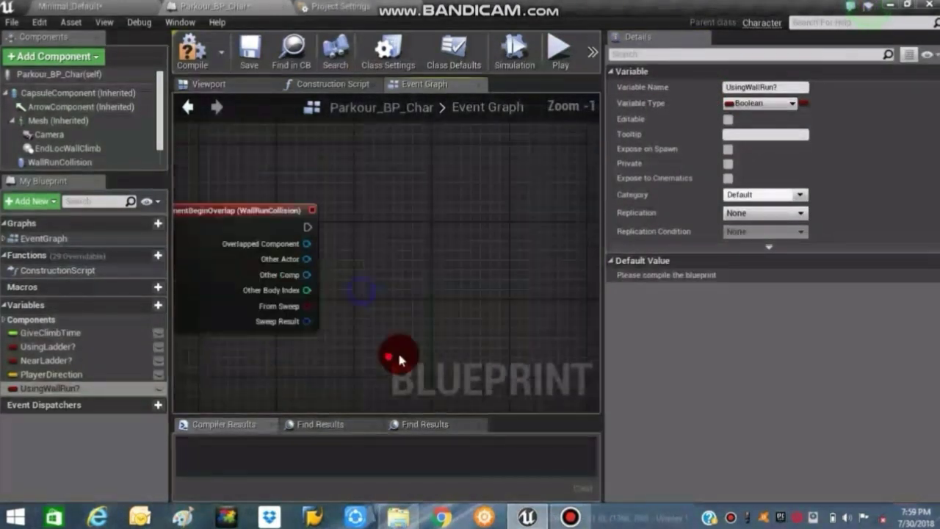
pyautogui.moveTo(370, 248); pyautogui.dragTo(435, 248, button='right')
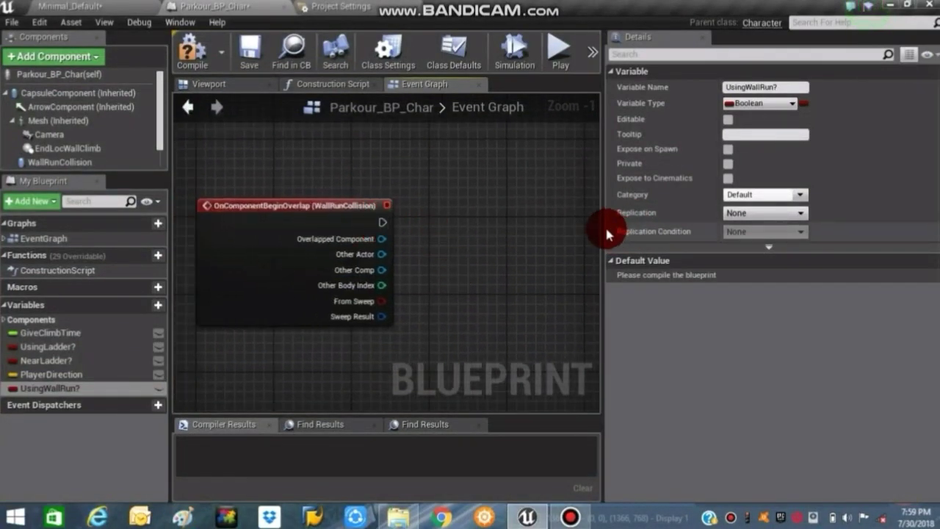
pyautogui.click(200, 65)
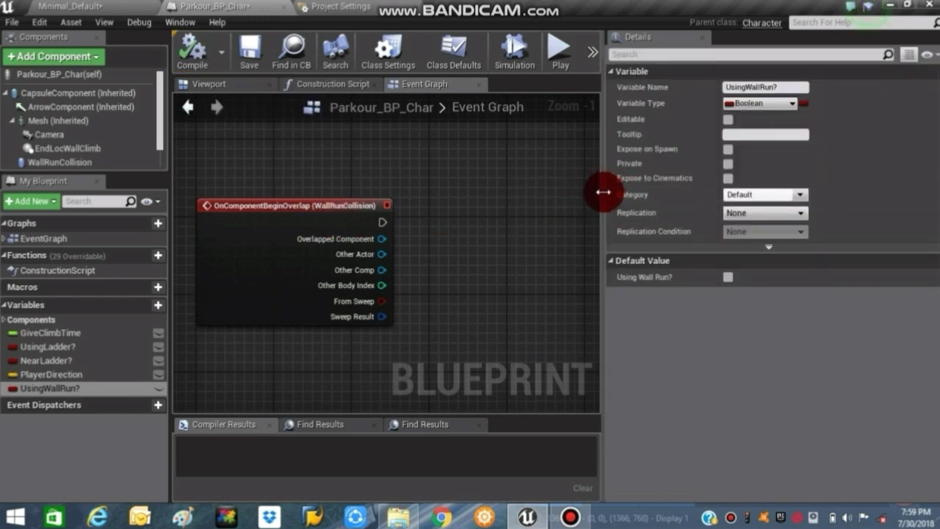
# - Add a Set PlayerDirection node and wire it to OnComponentBeginOverlap's execution output
pyautogui.moveTo(604, 192); pyautogui.dragTo(780, 196)
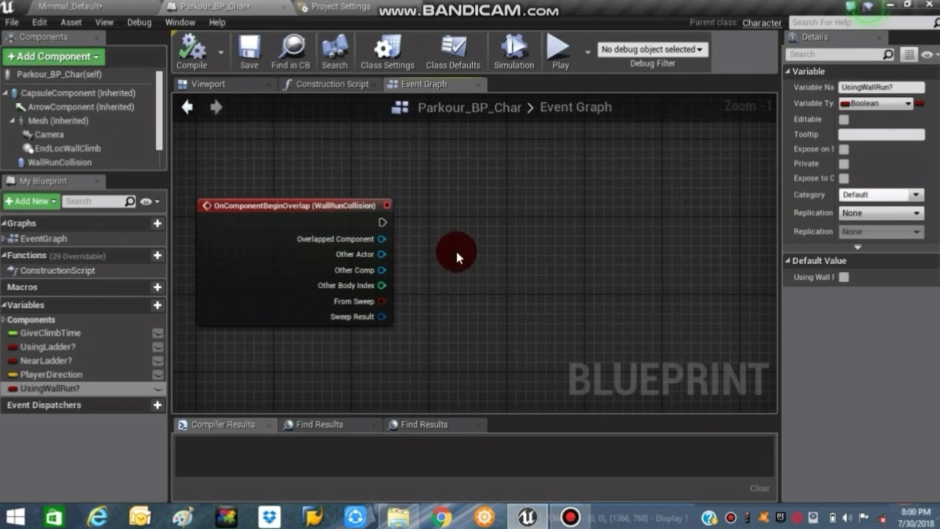
pyautogui.keyDown('ctrl'); pyautogui.moveTo(47, 373); pyautogui.dragTo(696, 283); pyautogui.keyUp('ctrl')
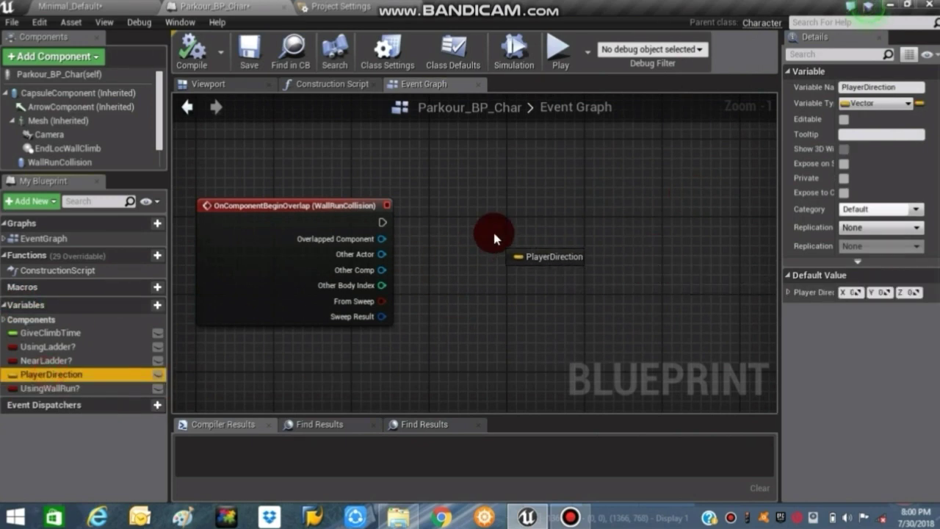
pyautogui.moveTo(653, 256); pyautogui.dragTo(491, 231)
pyautogui.click(502, 277)
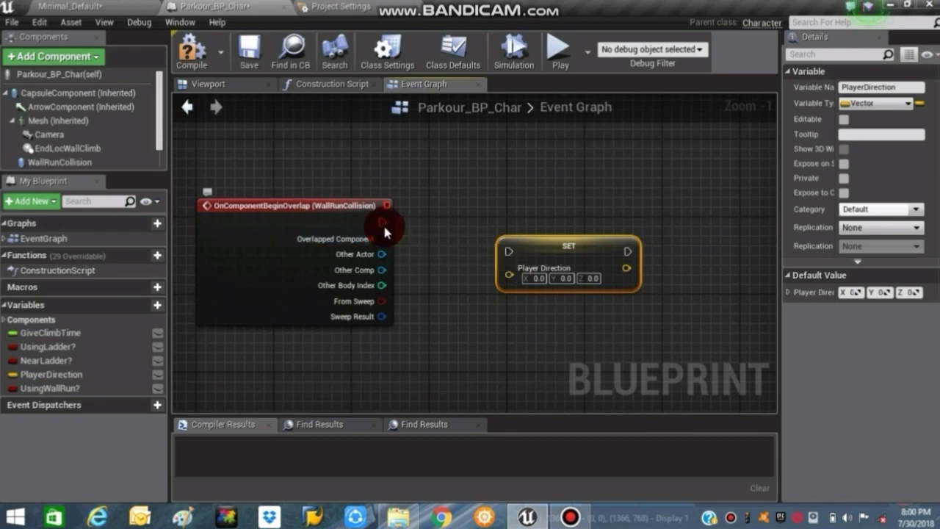
pyautogui.moveTo(382, 222); pyautogui.dragTo(510, 254)
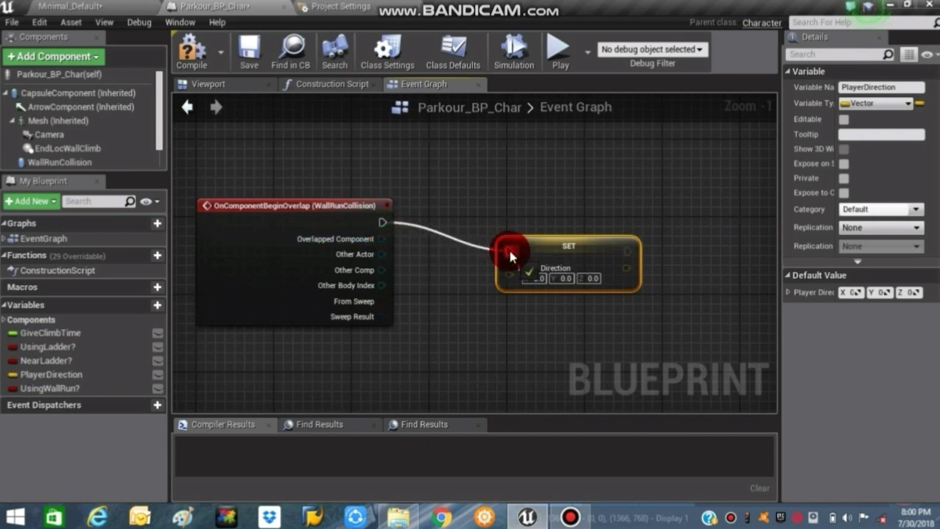
pyautogui.moveTo(497, 196); pyautogui.dragTo(496, 147, button='right')
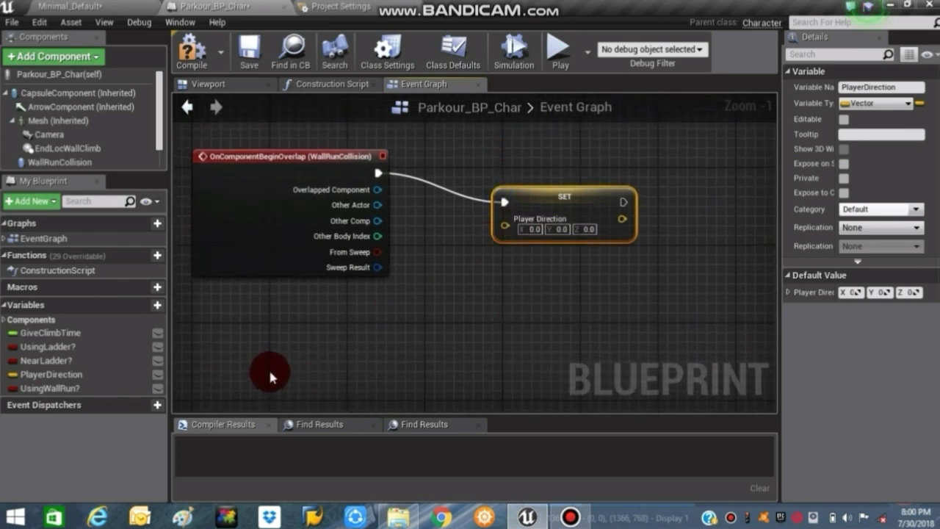
# - Feed the Camera's Get Forward Vector into the SET Player Direction node
pyautogui.moveTo(75, 134); pyautogui.dragTo(405, 337)
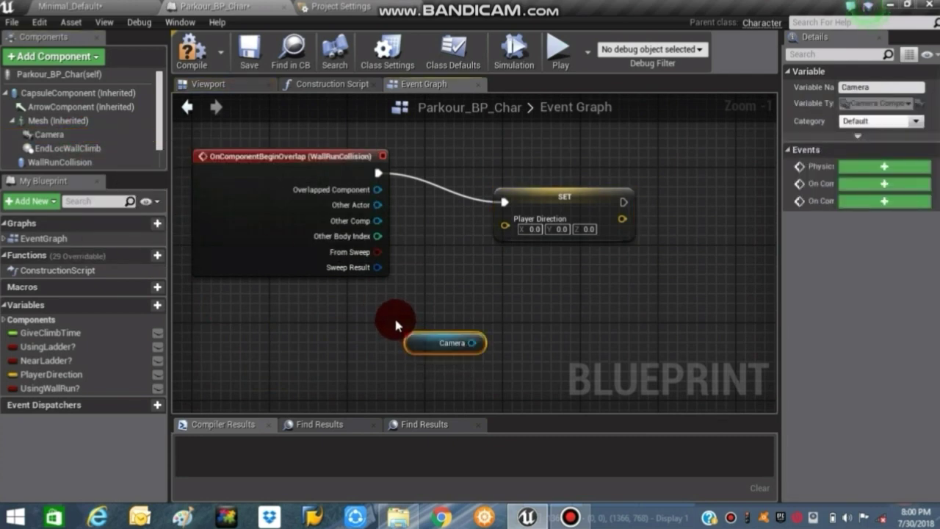
pyautogui.moveTo(472, 342); pyautogui.dragTo(517, 318)
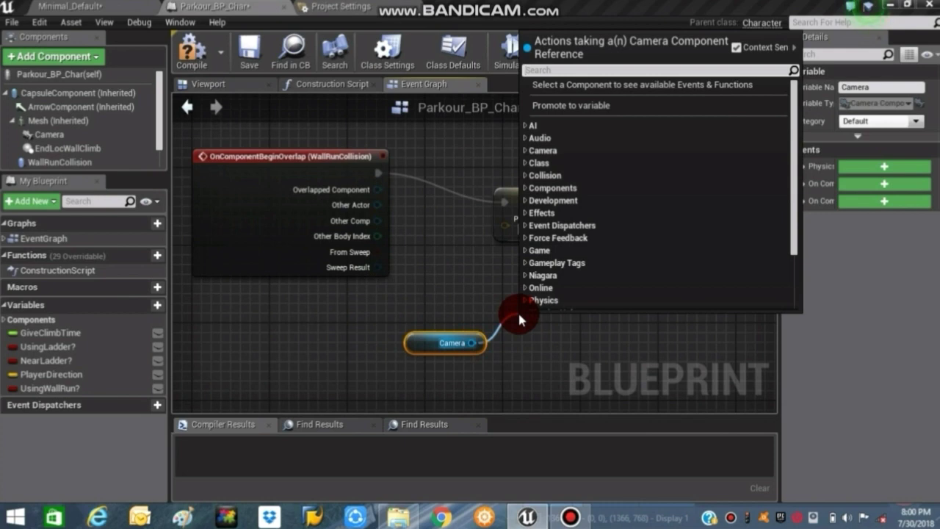
pyautogui.write('get')
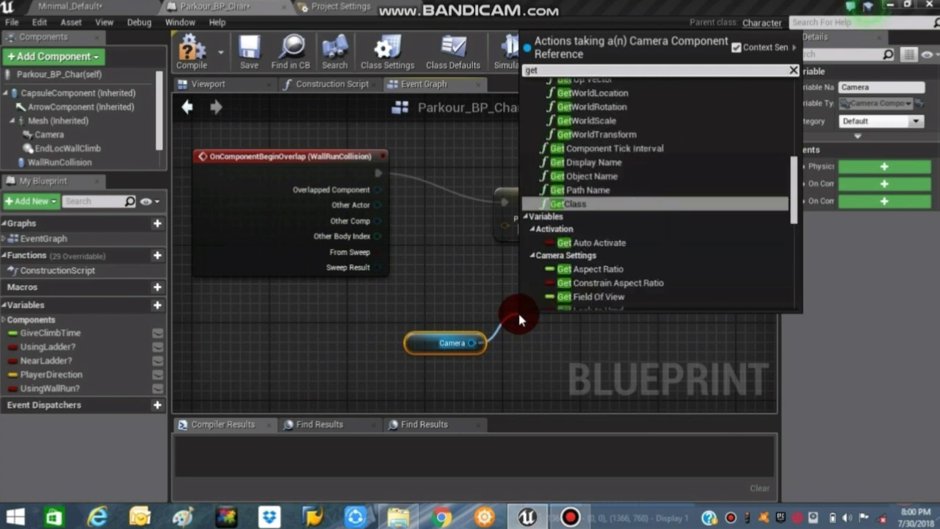
pyautogui.write(' forw')
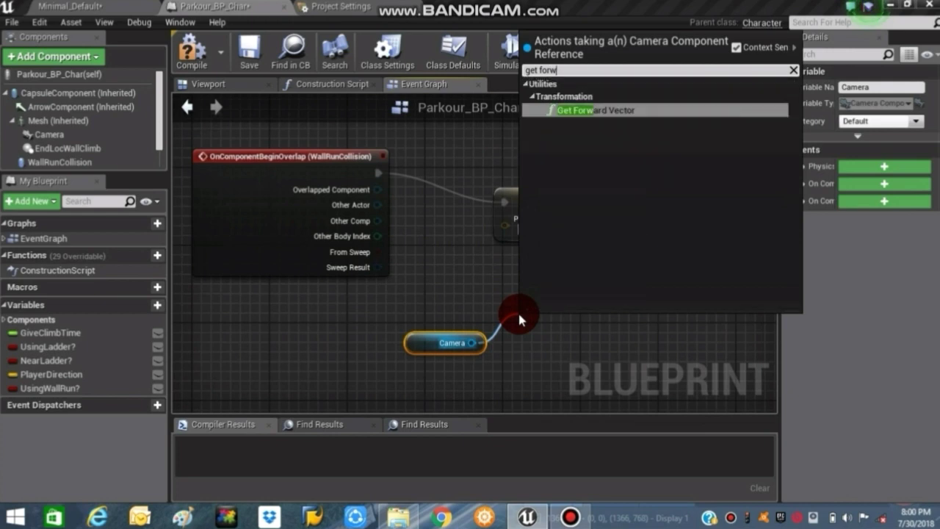
pyautogui.write('a')
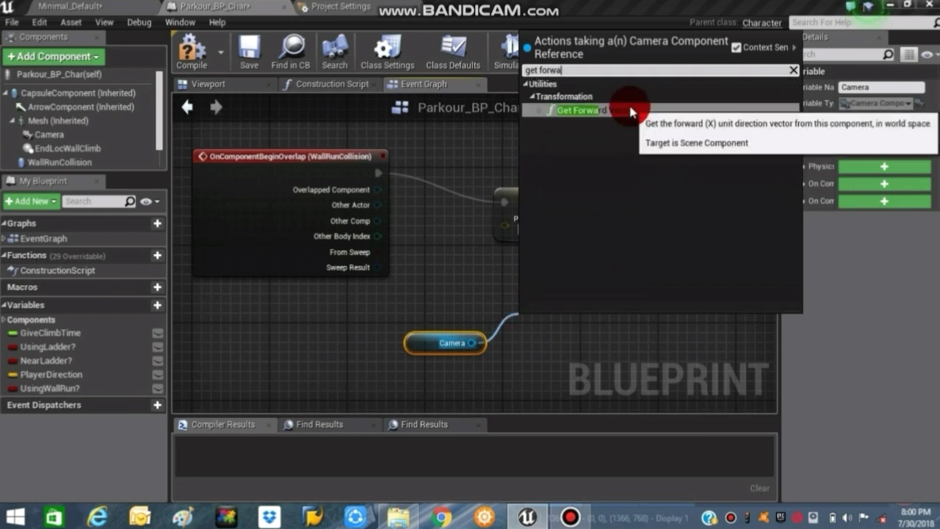
pyautogui.click(632, 110)
pyautogui.moveTo(563, 326); pyautogui.dragTo(528, 310)
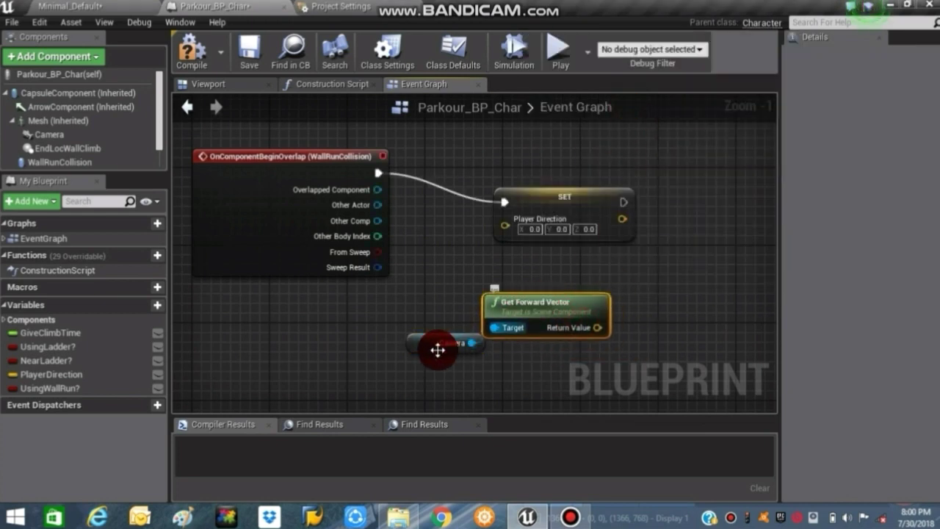
pyautogui.moveTo(422, 342); pyautogui.dragTo(322, 365)
pyautogui.moveTo(541, 298); pyautogui.dragTo(459, 310)
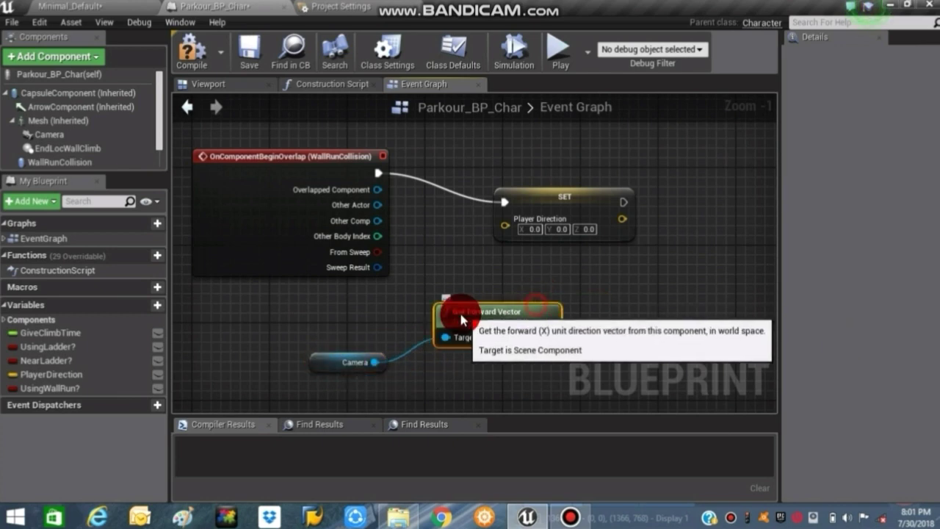
pyautogui.moveTo(504, 225); pyautogui.dragTo(520, 337)
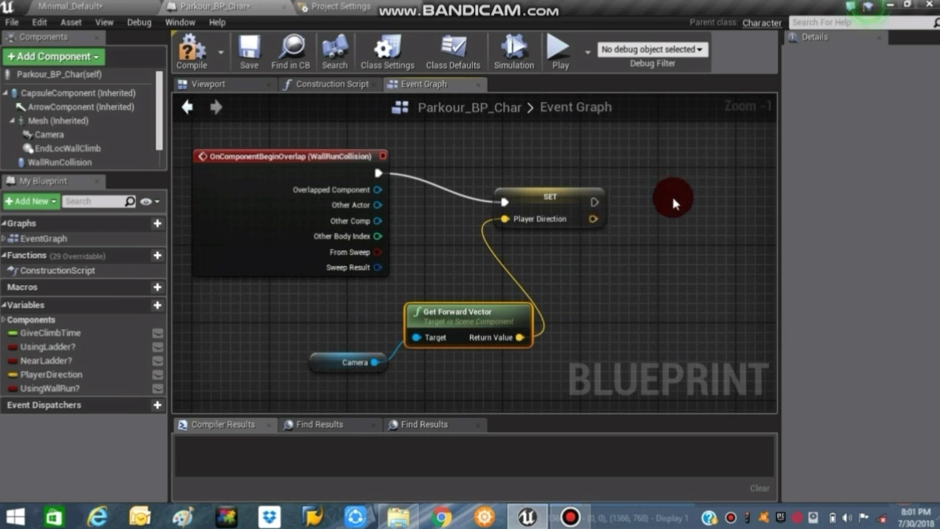
pyautogui.moveTo(672, 198); pyautogui.dragTo(669, 199, button='right')
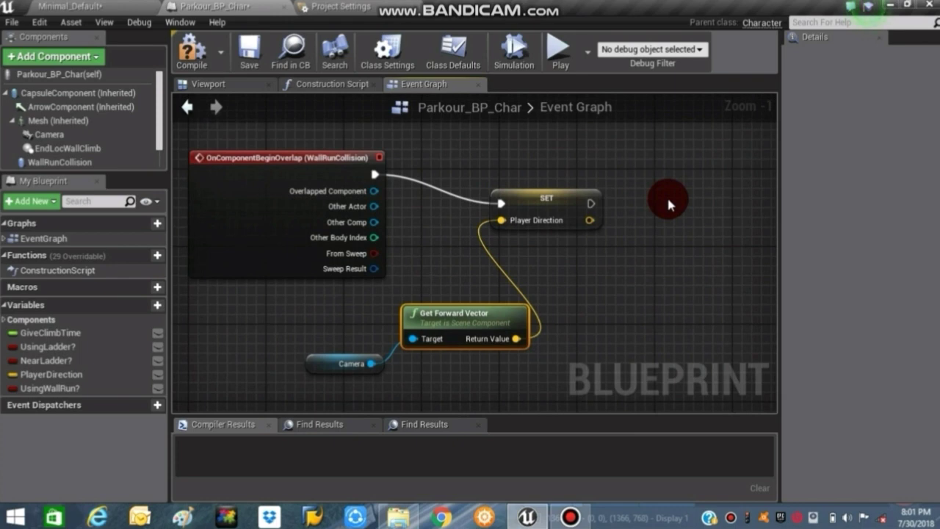
pyautogui.moveTo(668, 200); pyautogui.dragTo(548, 252, button='right')
# - Add a Branch node that runs after the SET Player Direction node
pyautogui.rightClick(549, 252)
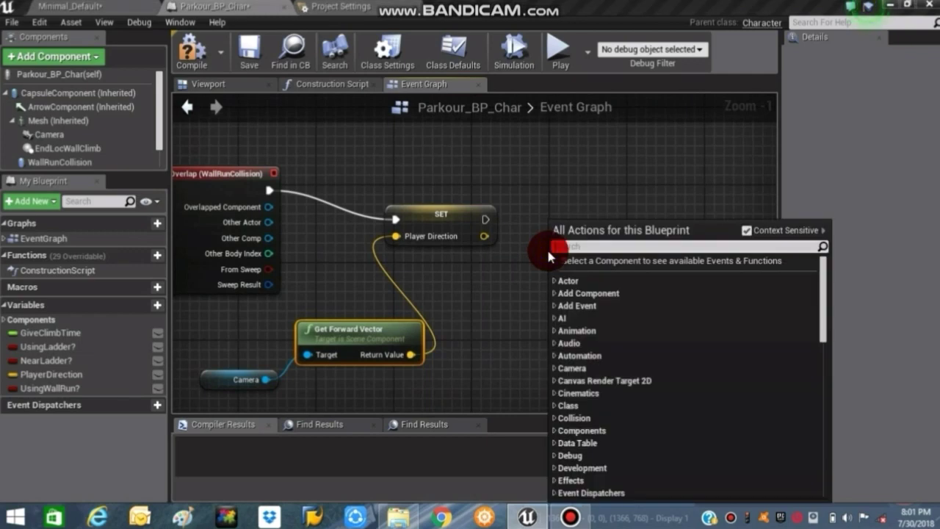
pyautogui.write('bra')
pyautogui.press('Return')
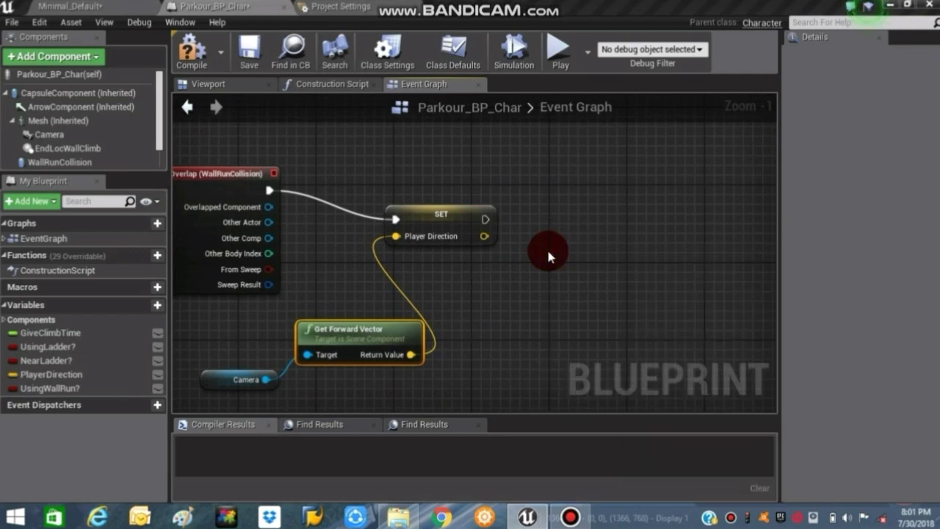
pyautogui.moveTo(619, 262); pyautogui.dragTo(617, 228)
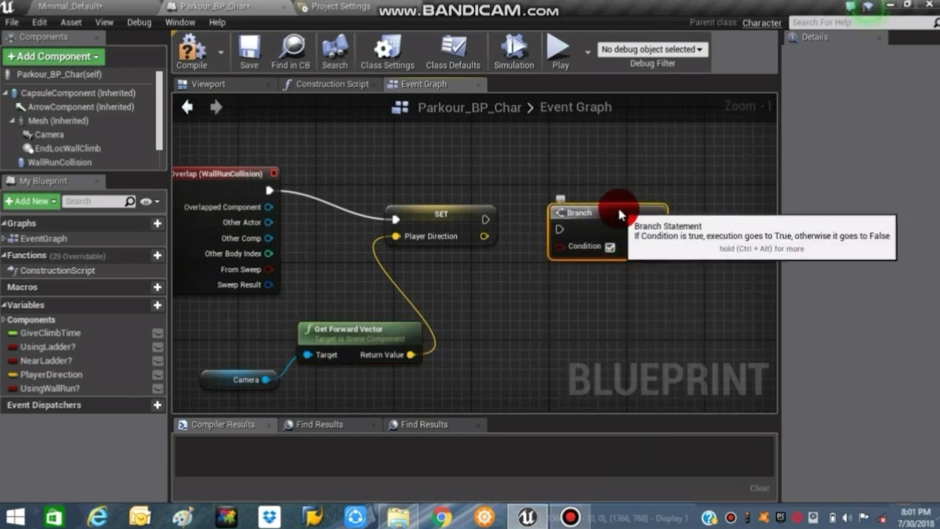
pyautogui.moveTo(559, 229); pyautogui.dragTo(485, 219)
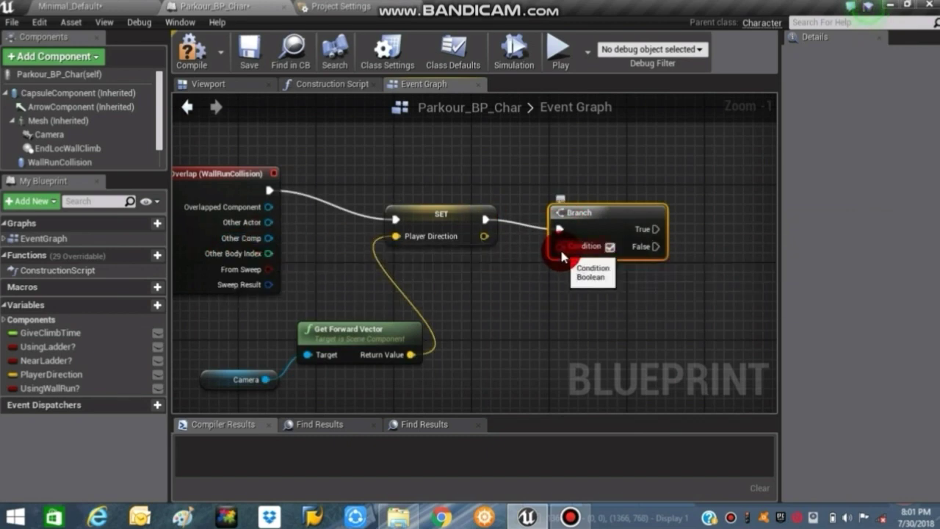
# - Drive the Branch condition with an Actor Has Tag check using tag RunnableWall
pyautogui.moveTo(562, 250); pyautogui.dragTo(527, 340)
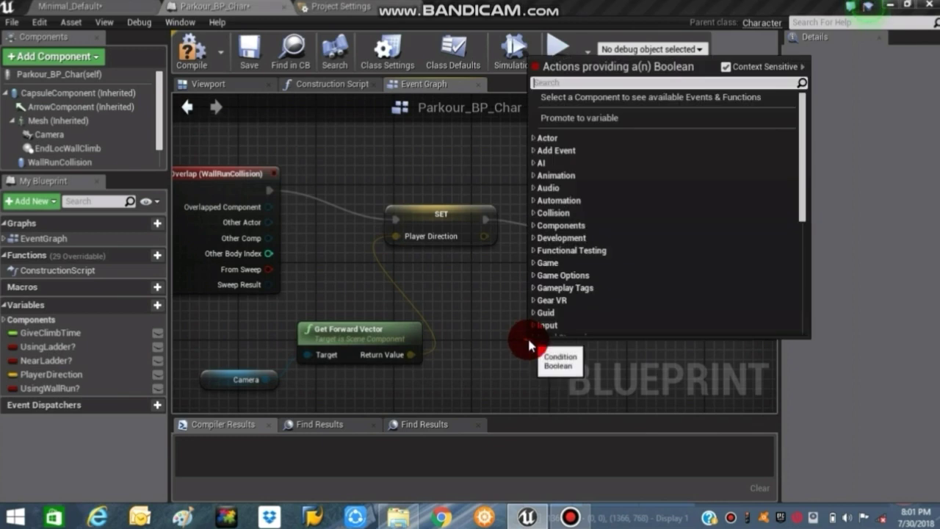
pyautogui.write('act')
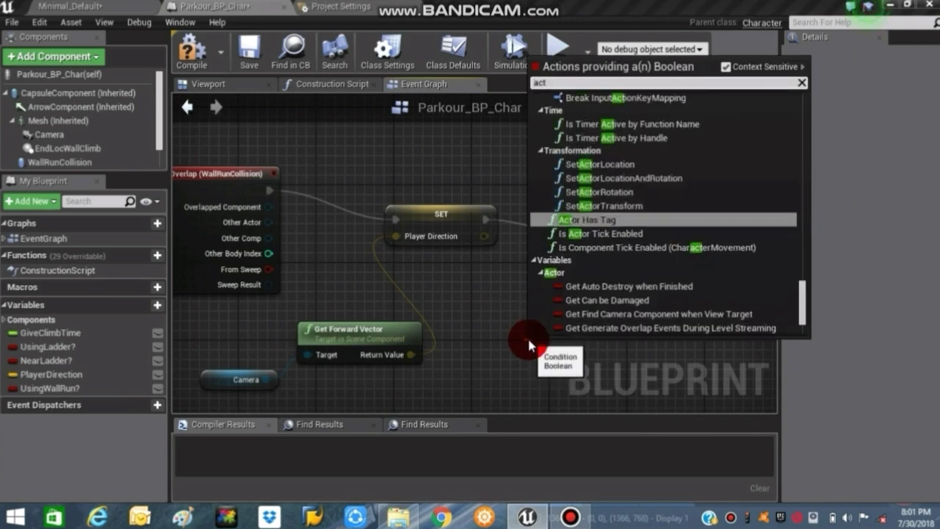
pyautogui.write('or has')
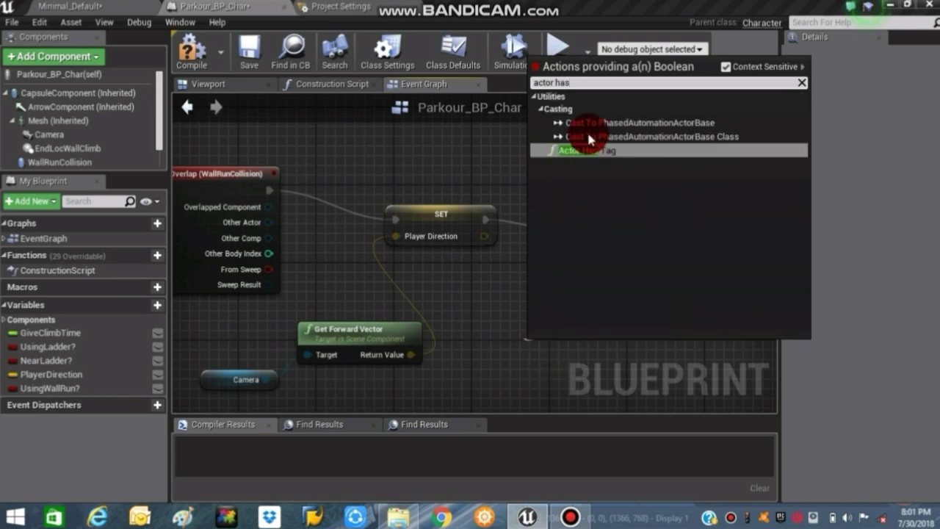
pyautogui.click(589, 163)
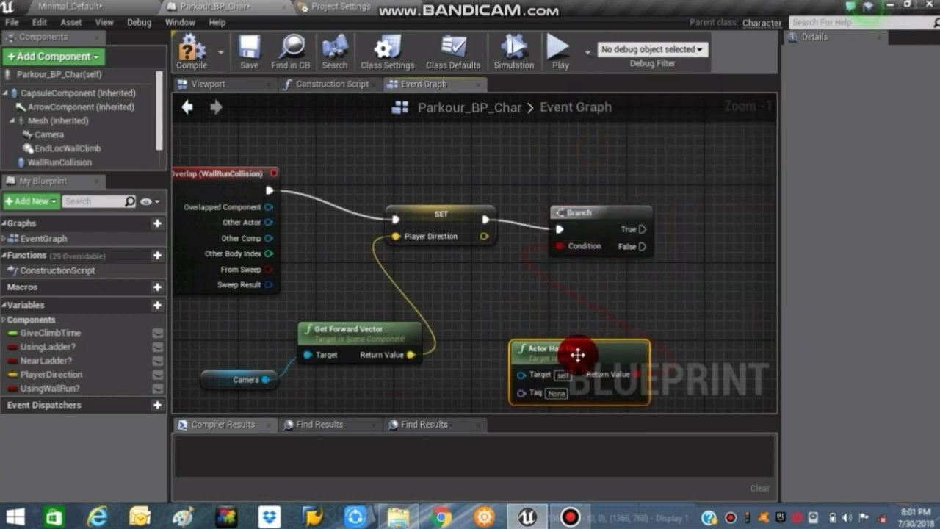
pyautogui.moveTo(576, 352); pyautogui.dragTo(541, 318)
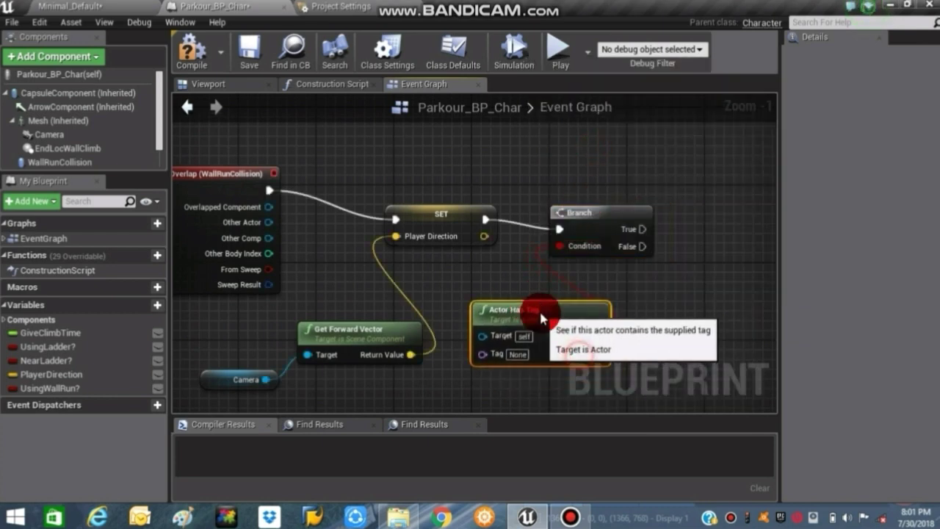
pyautogui.click(527, 357)
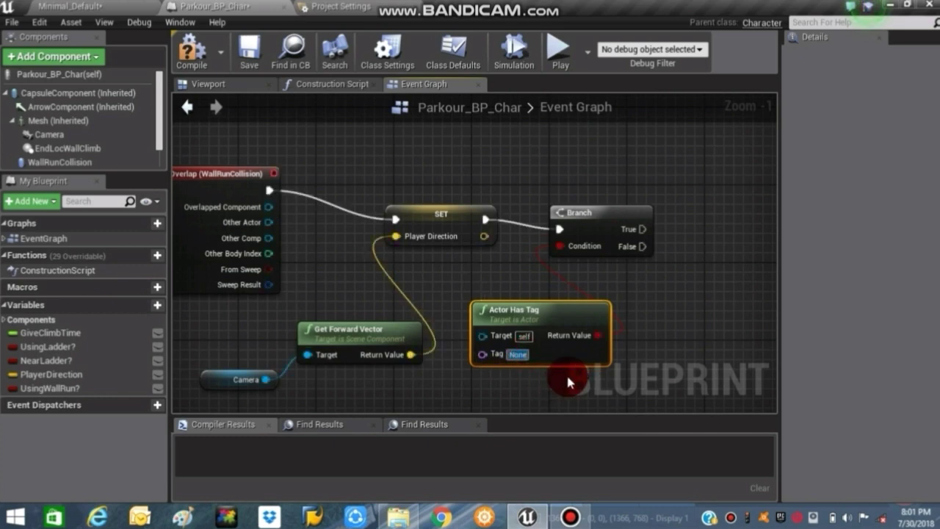
pyautogui.press('BackSpace')
pyautogui.write('W')
pyautogui.press('BackSpace')
pyautogui.write('nnabl')
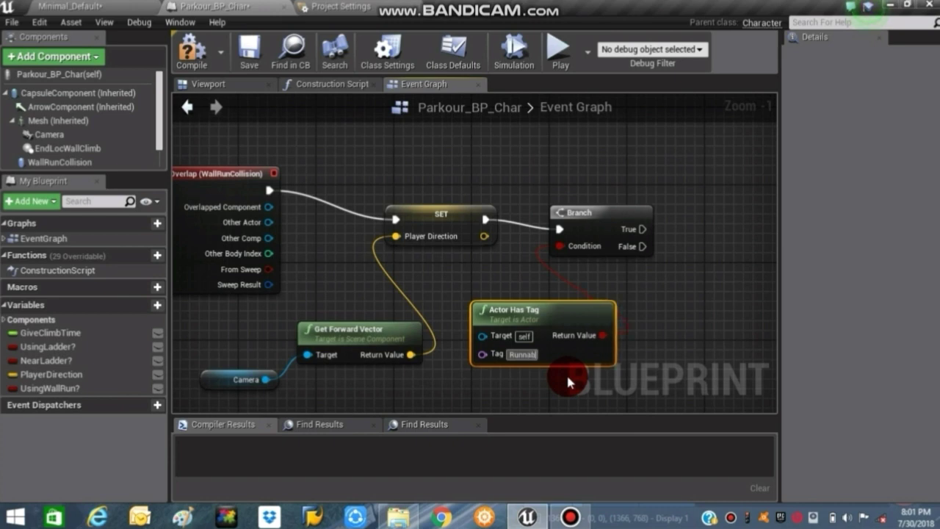
pyautogui.write('e')
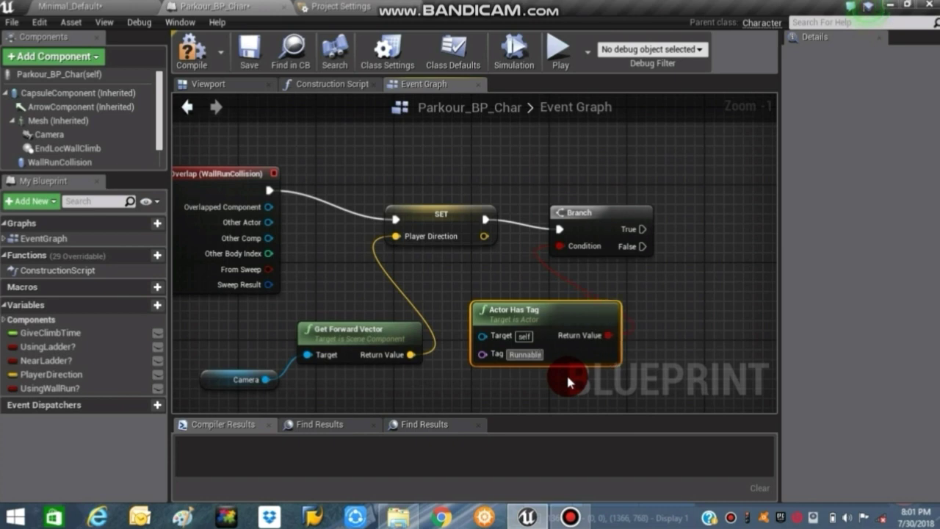
pyautogui.write('Wa')
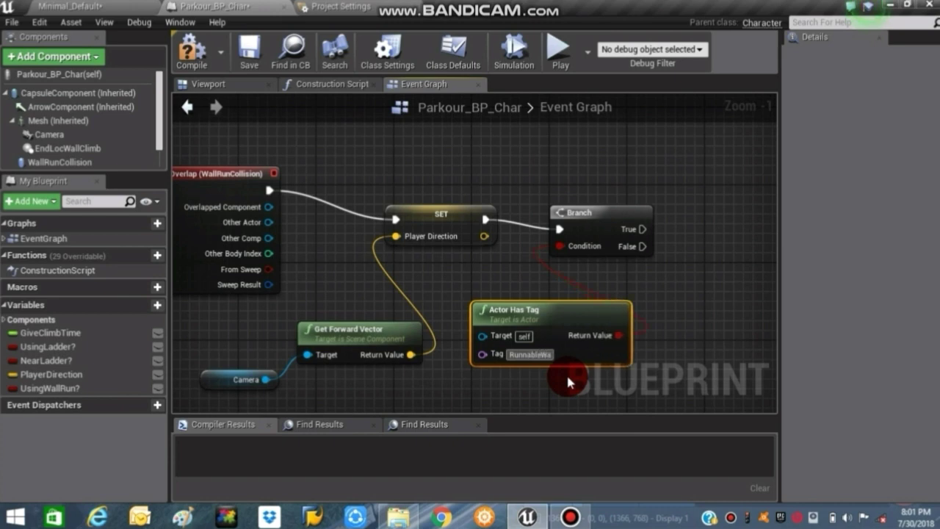
pyautogui.write('ll')
pyautogui.click(509, 268)
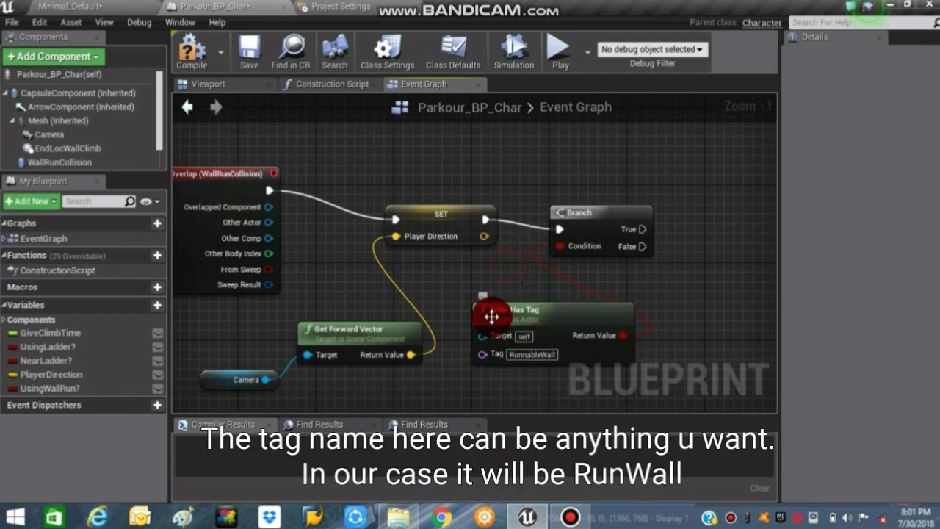
pyautogui.click(548, 362)
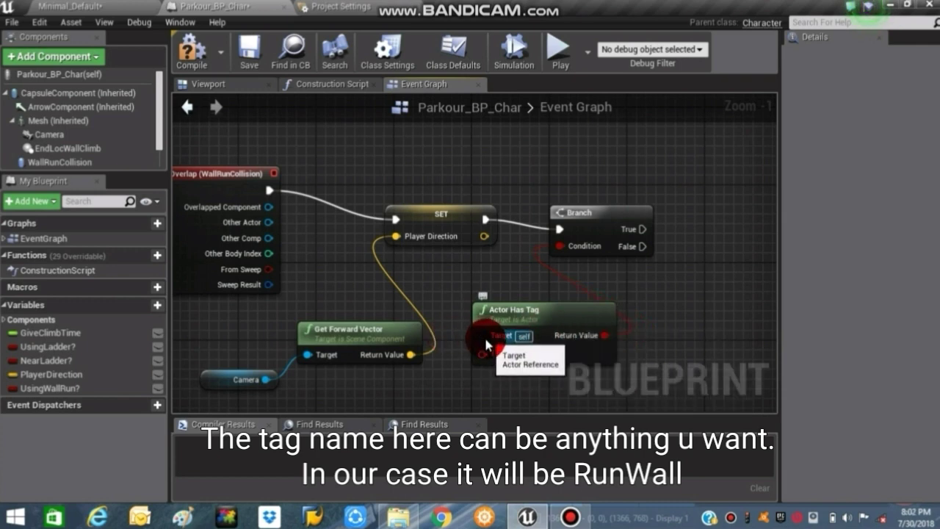
# - Wire the overlap's Other Actor into Actor Has Tag's Target and tidy the nodes
pyautogui.moveTo(483, 335)
pyautogui.mouseDown()
pyautogui.moveTo(343, 290)
pyautogui.moveTo(272, 229)
pyautogui.mouseUp()
pyautogui.moveTo(489, 266); pyautogui.dragTo(345, 237, button='right')
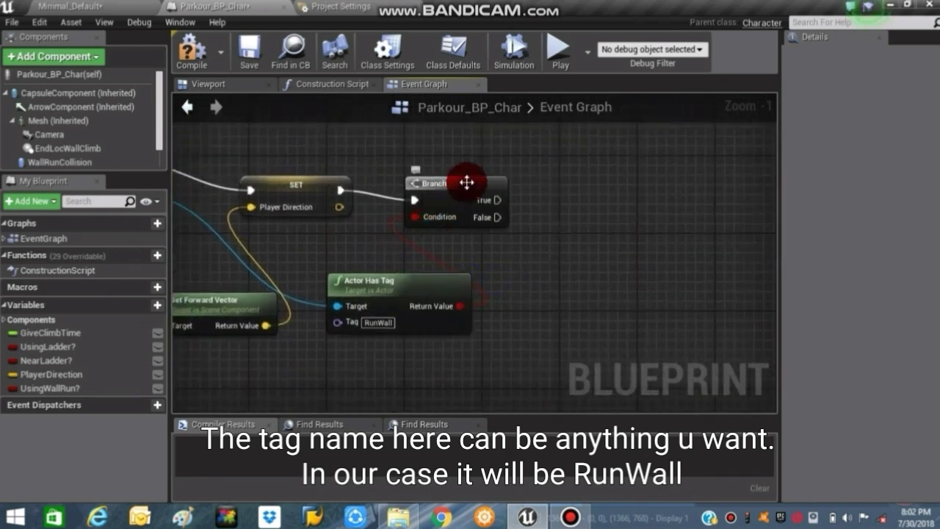
pyautogui.moveTo(466, 182); pyautogui.dragTo(572, 164)
pyautogui.moveTo(305, 186)
pyautogui.mouseDown()
pyautogui.moveTo(371, 155)
pyautogui.moveTo(521, 180)
pyautogui.mouseUp()
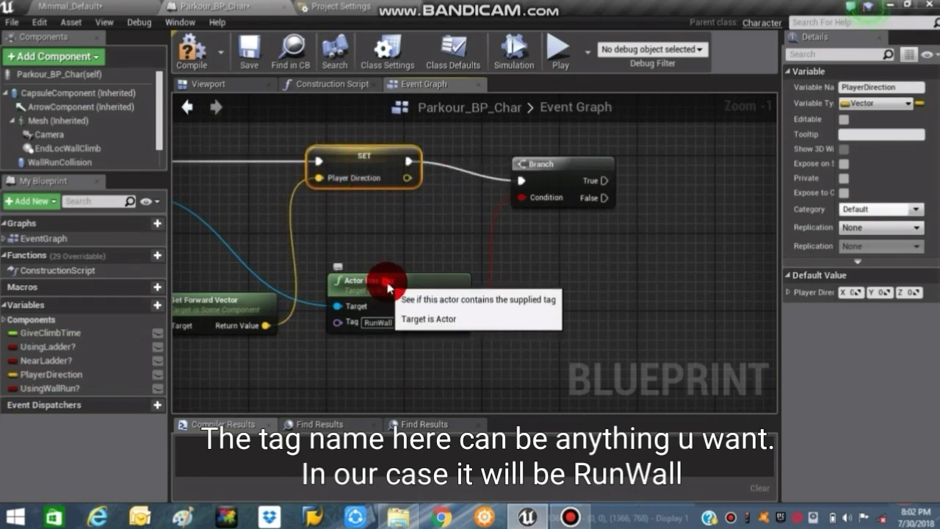
pyautogui.moveTo(388, 288); pyautogui.dragTo(396, 258)
pyautogui.moveTo(506, 267); pyautogui.dragTo(226, 267, button='right')
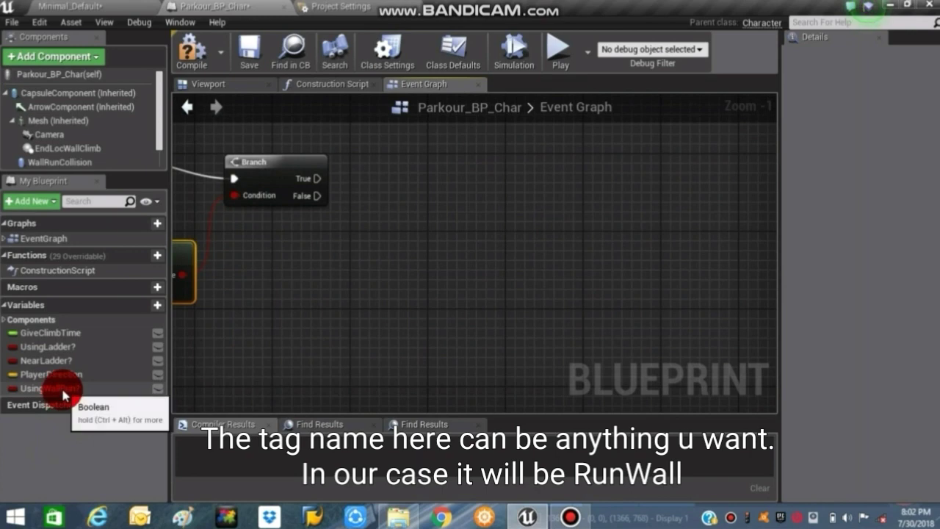
# - Run a SET UsingWallRun? (true) node from the Branch's True output
pyautogui.moveTo(63, 394); pyautogui.dragTo(440, 189)
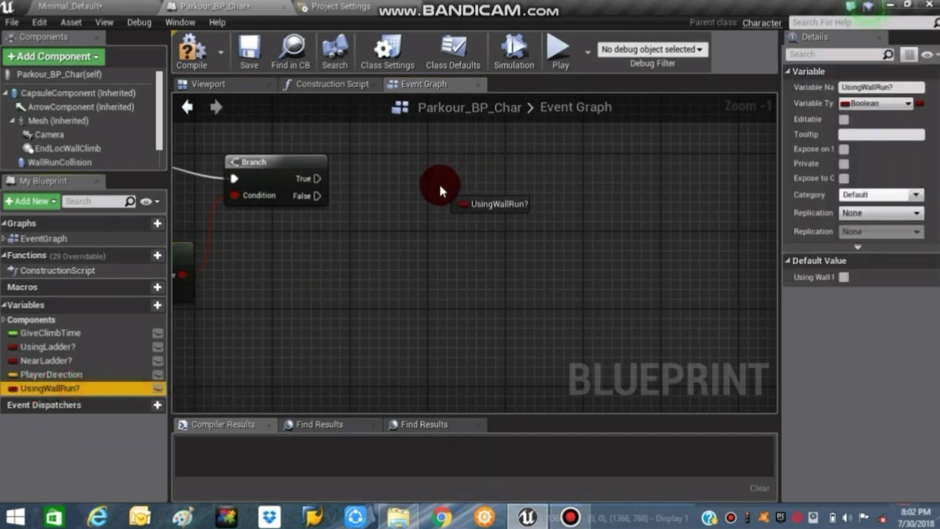
pyautogui.click(474, 219)
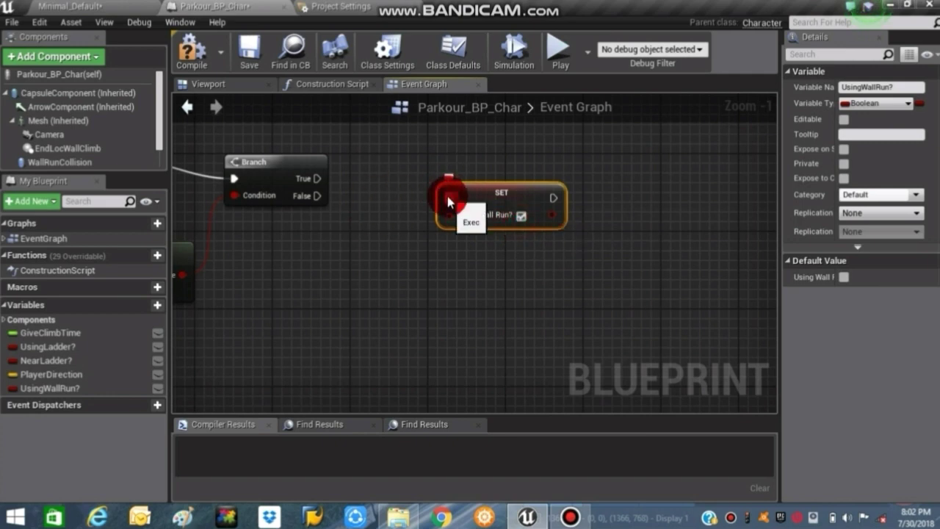
pyautogui.moveTo(448, 201); pyautogui.dragTo(312, 178)
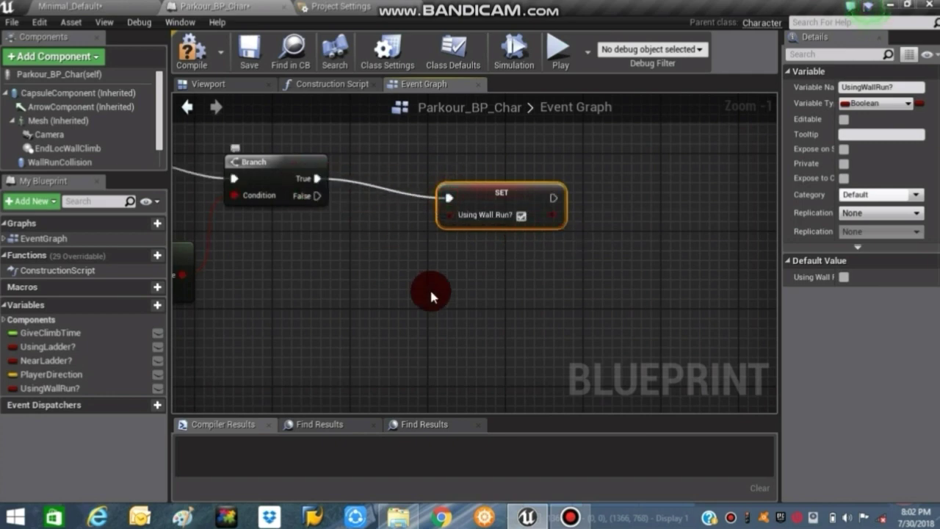
pyautogui.moveTo(450, 294); pyautogui.dragTo(209, 316, button='right')
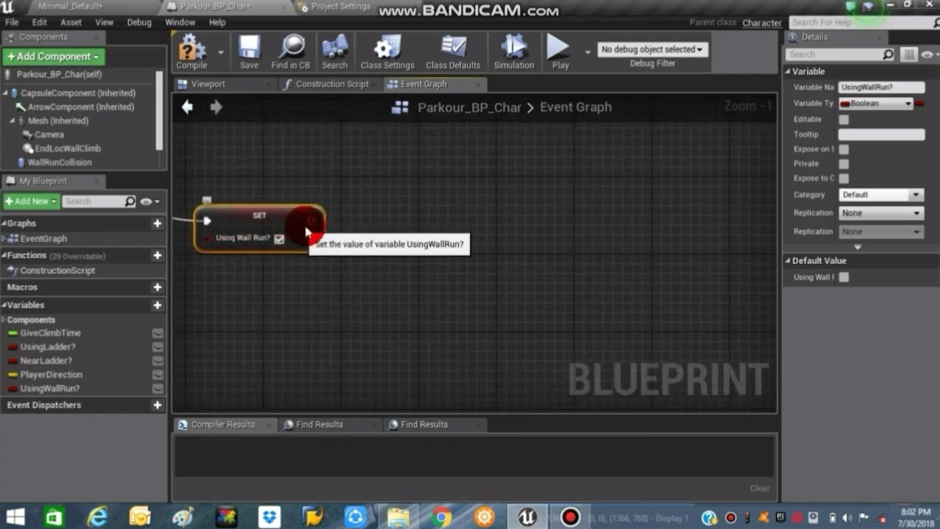
pyautogui.moveTo(311, 220); pyautogui.dragTo(415, 218)
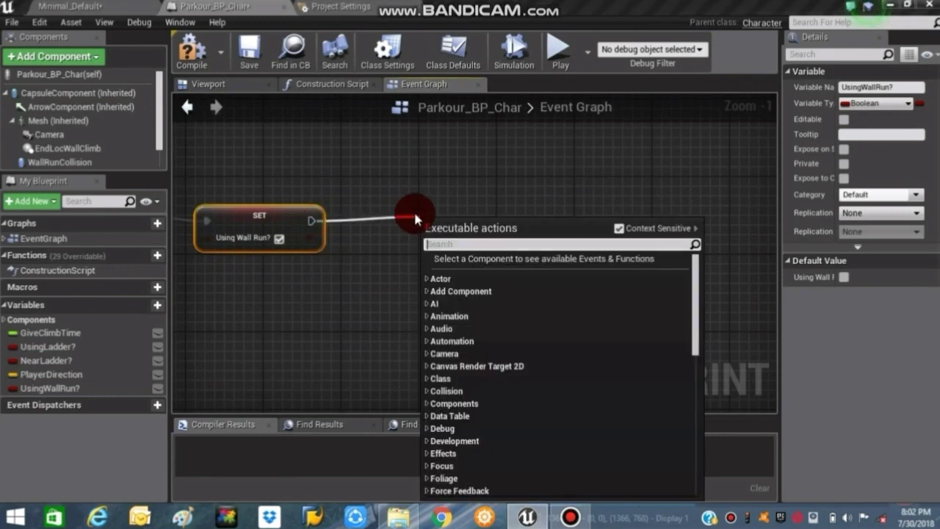
# - Add a timeline after the UsingWallRun? setter and name it WR_Timeline
pyautogui.write('timeli')
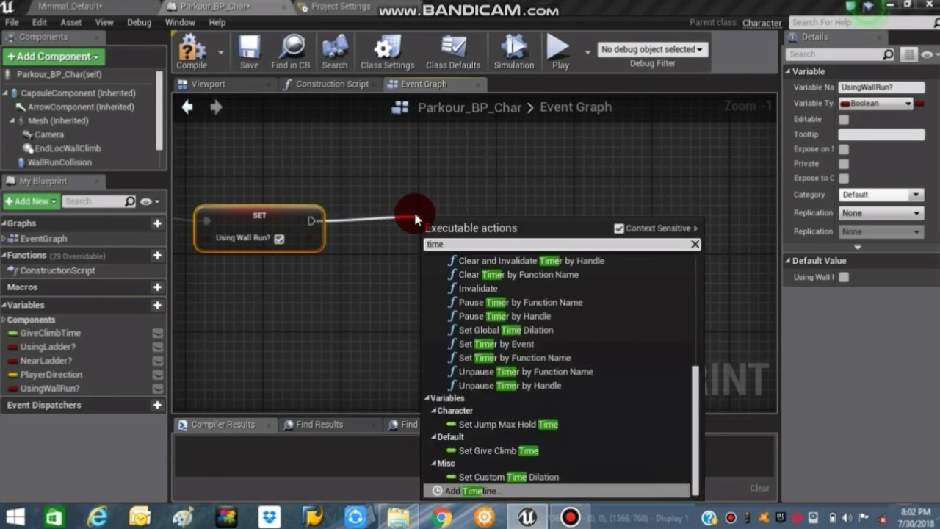
pyautogui.click(483, 384)
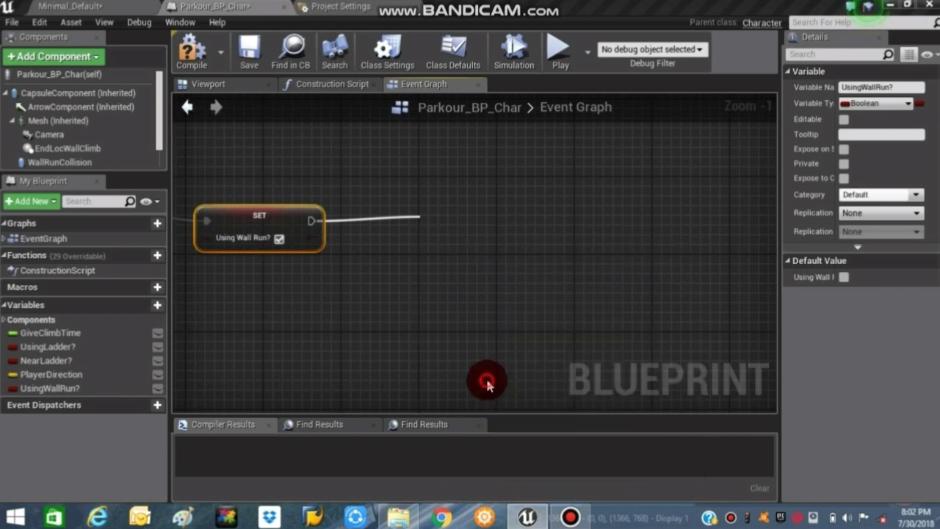
pyautogui.click(447, 225)
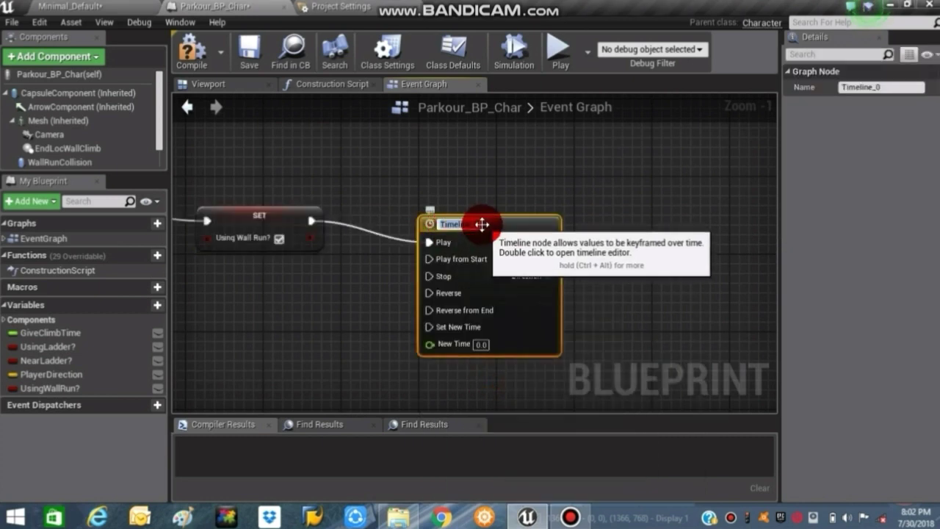
pyautogui.write('WR_')
pyautogui.press('Return')
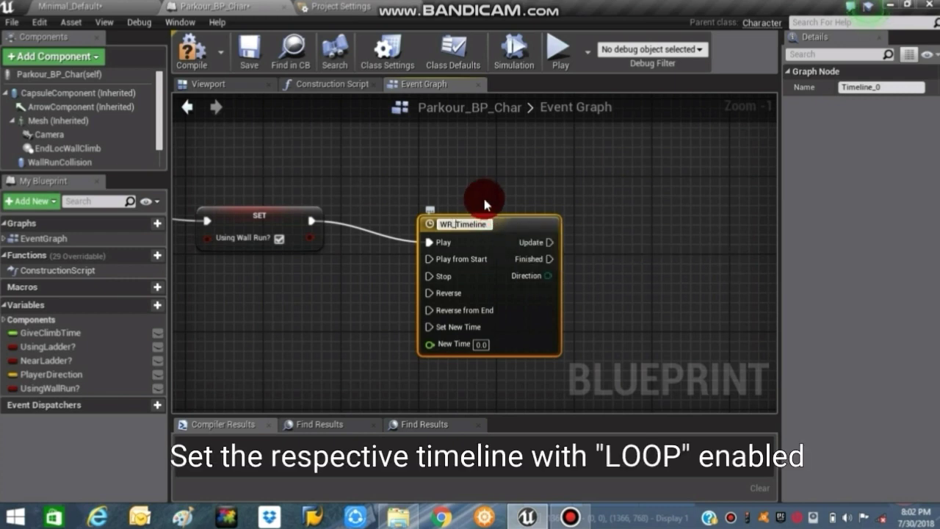
# - Enable Loop on the 5.00-length WR_Timeline, then close its editor tab
pyautogui.doubleClick(500, 227)
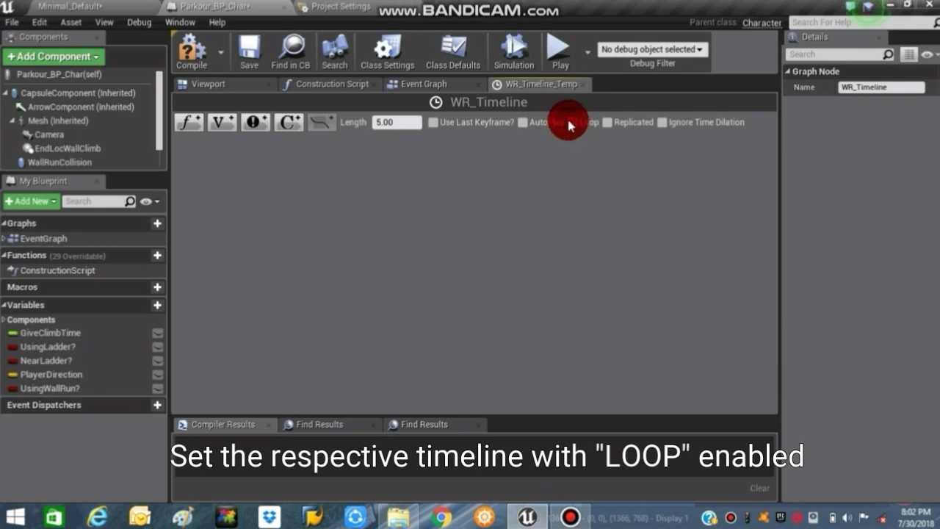
pyautogui.click(569, 122)
pyautogui.click(433, 84)
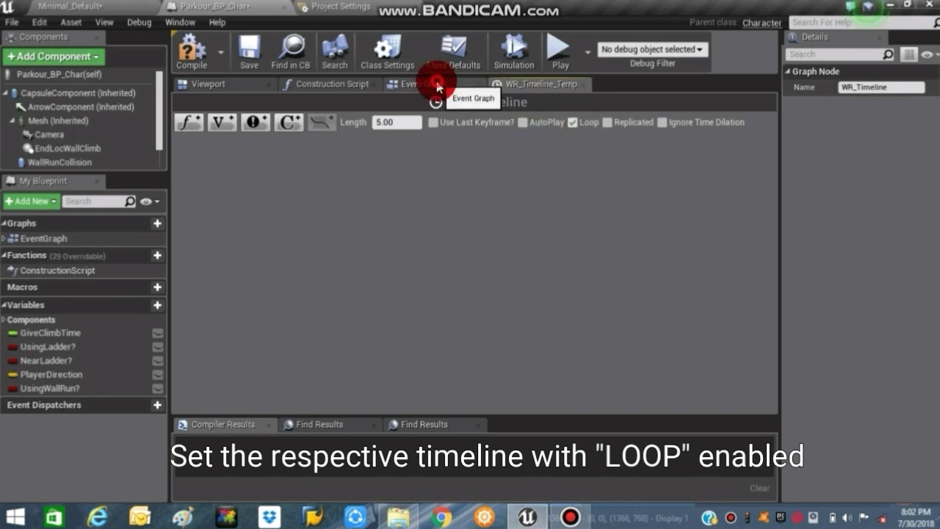
pyautogui.click(582, 84)
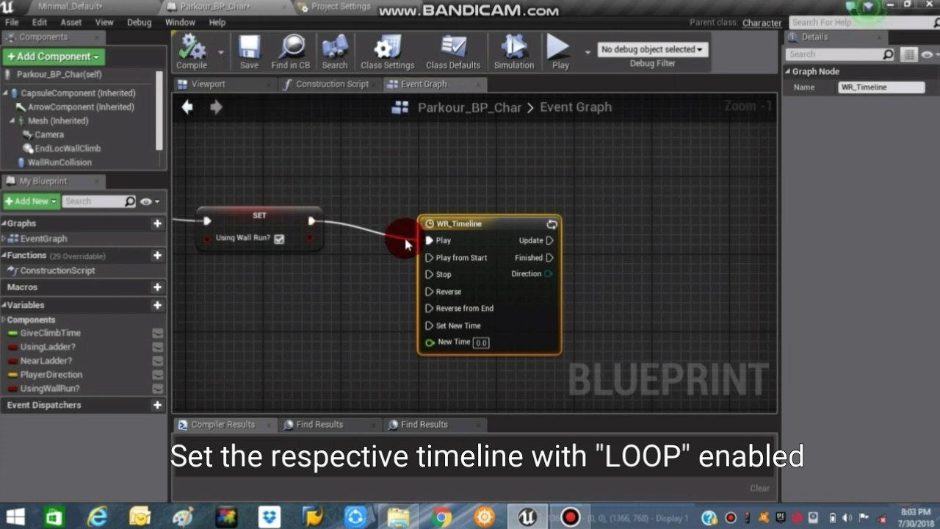
pyautogui.moveTo(361, 156); pyautogui.dragTo(489, 191, button='right')
pyautogui.moveTo(489, 218); pyautogui.dragTo(493, 220)
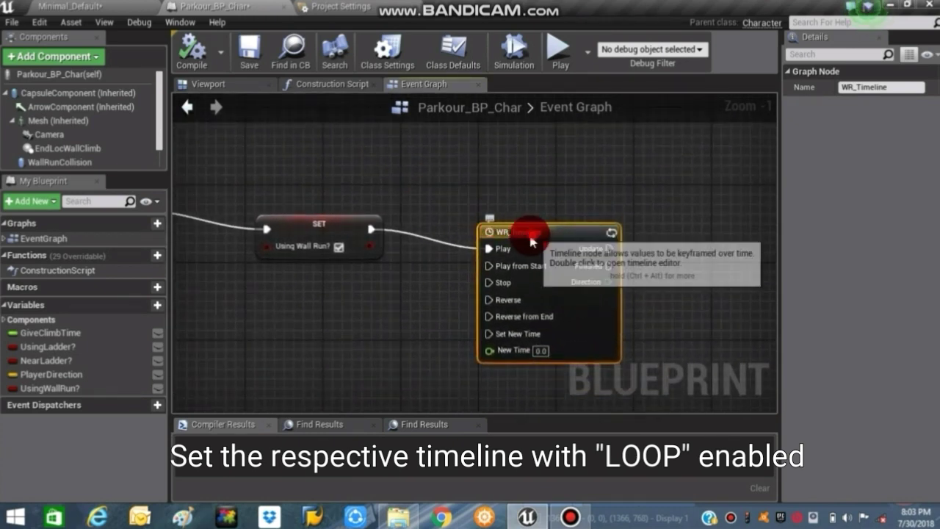
# - Add Get Player Controller and wire its Return Value into Get Input Key Time Down
pyautogui.moveTo(493, 220); pyautogui.dragTo(470, 235, button='right')
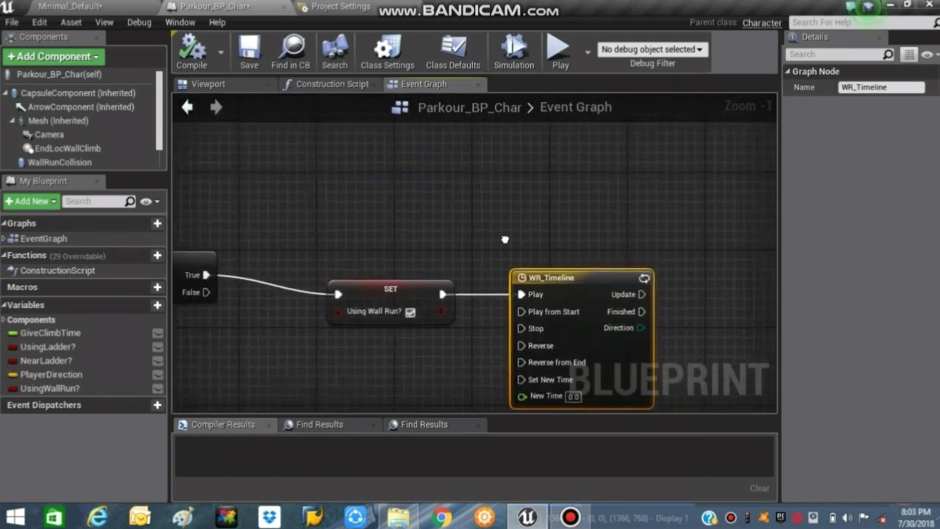
pyautogui.rightClick(396, 194)
pyautogui.write('get')
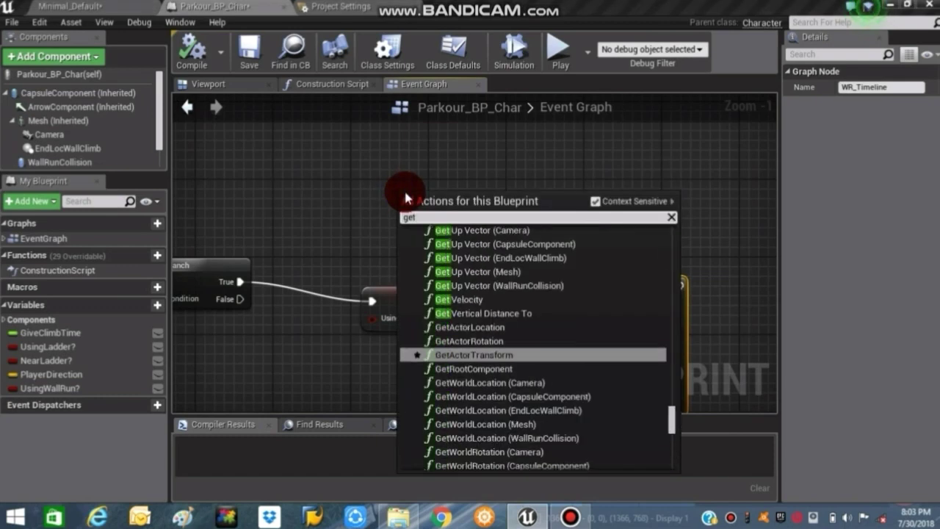
pyautogui.write(' player')
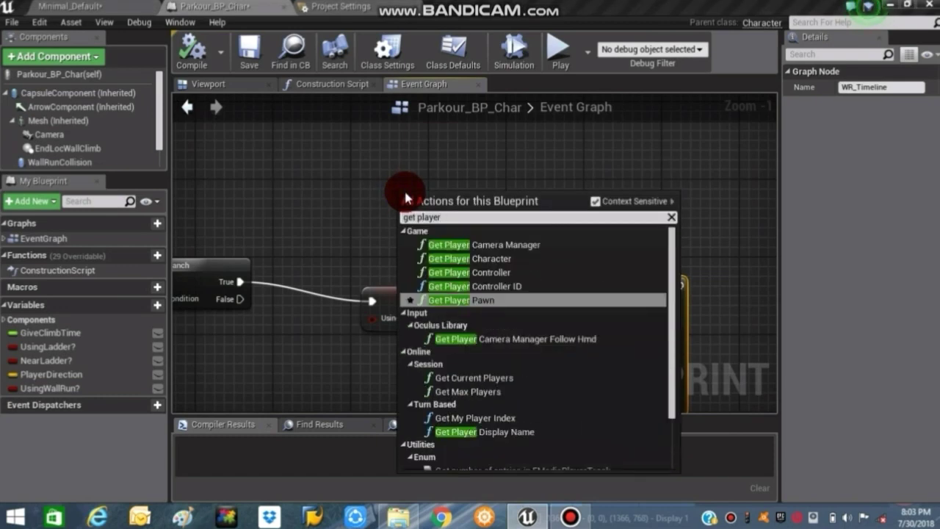
pyautogui.click(488, 278)
pyautogui.moveTo(472, 201)
pyautogui.mouseDown()
pyautogui.moveTo(421, 253)
pyautogui.moveTo(523, 244)
pyautogui.mouseUp()
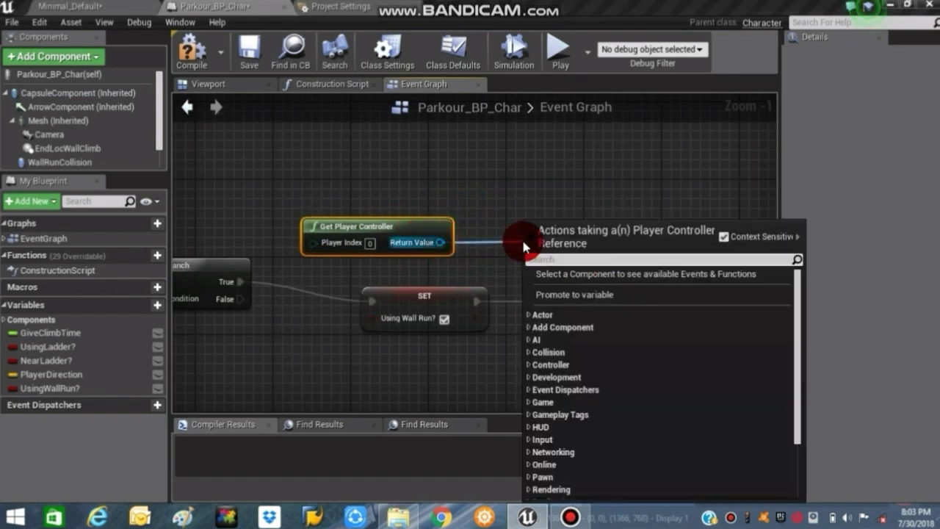
pyautogui.write('get')
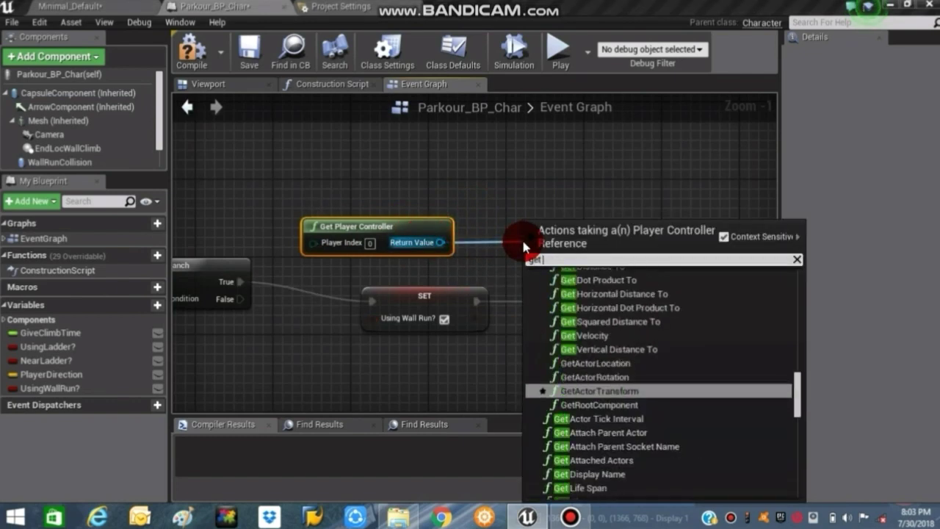
pyautogui.write(' key')
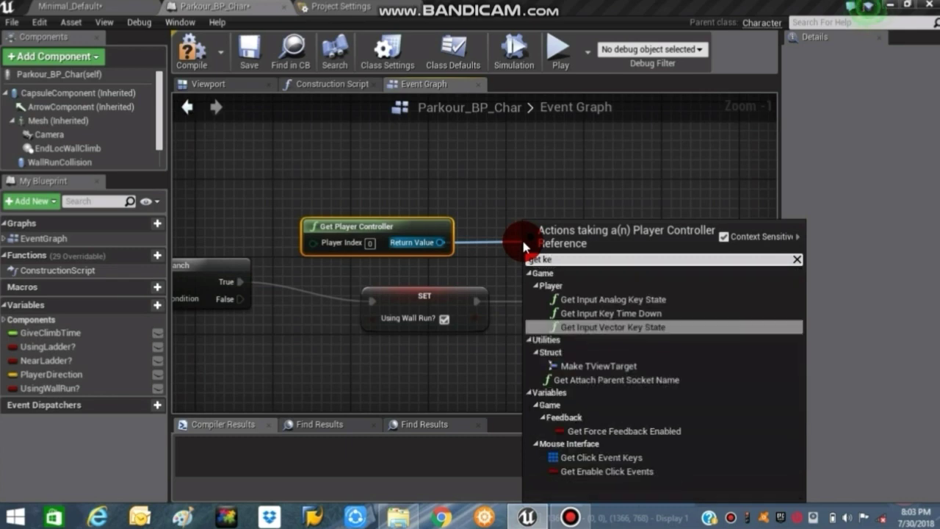
pyautogui.click(608, 314)
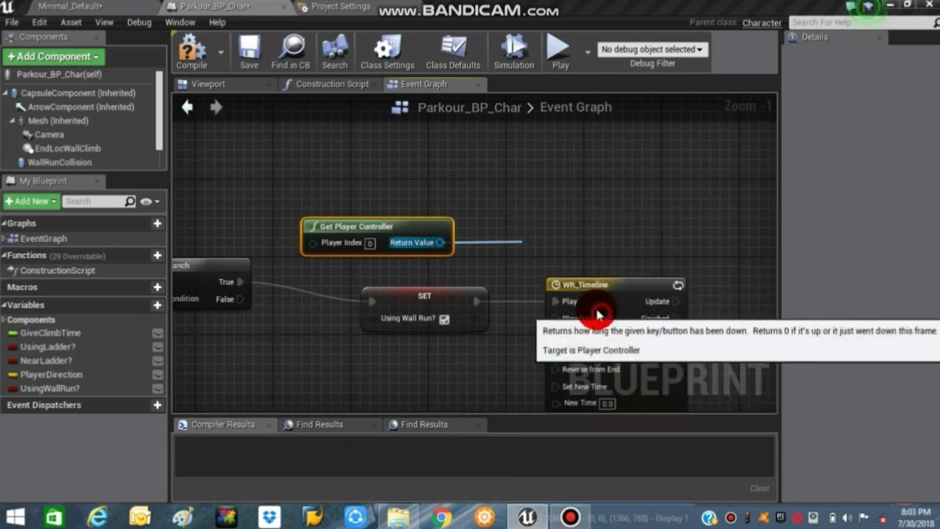
# - Set Get Input Key Time Down's key to Space Bar, arranging both nodes side by side
pyautogui.moveTo(569, 251); pyautogui.dragTo(514, 222)
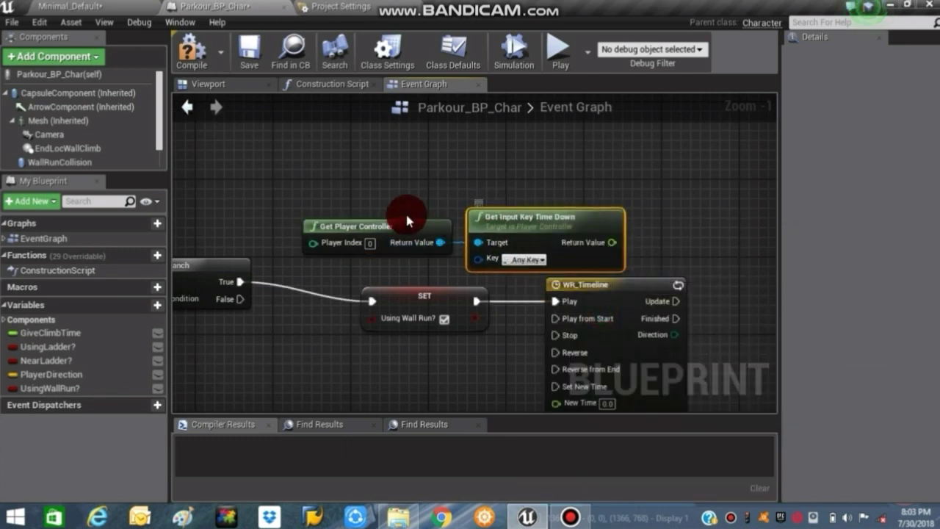
pyautogui.moveTo(373, 220); pyautogui.dragTo(316, 205)
pyautogui.moveTo(545, 231); pyautogui.dragTo(476, 211)
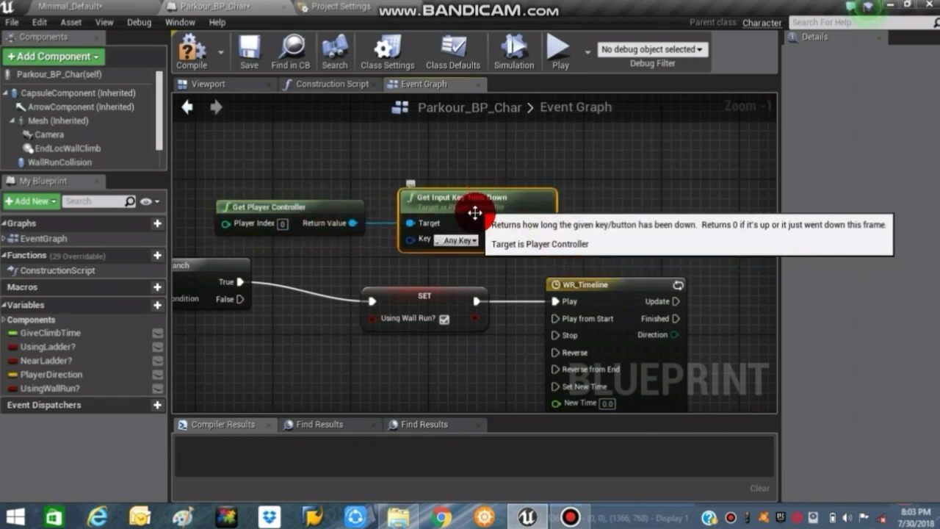
pyautogui.click(468, 240)
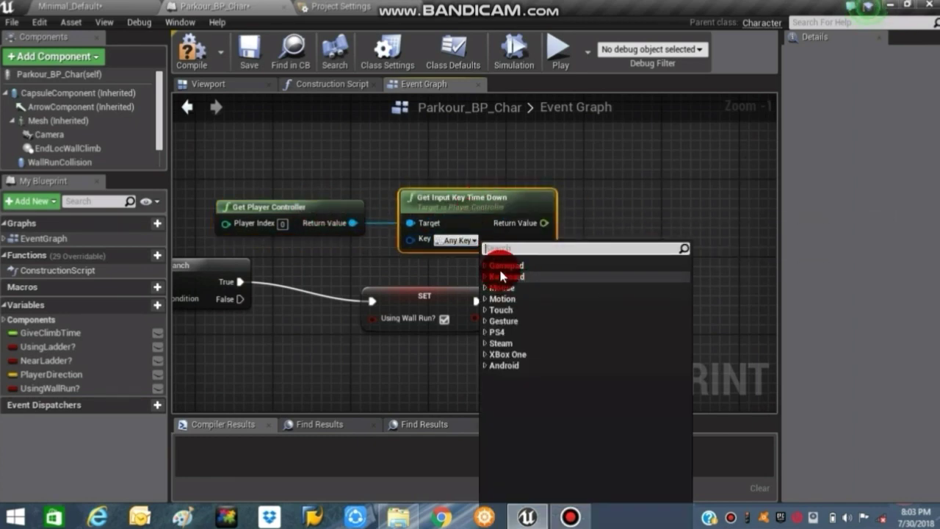
pyautogui.click(500, 277)
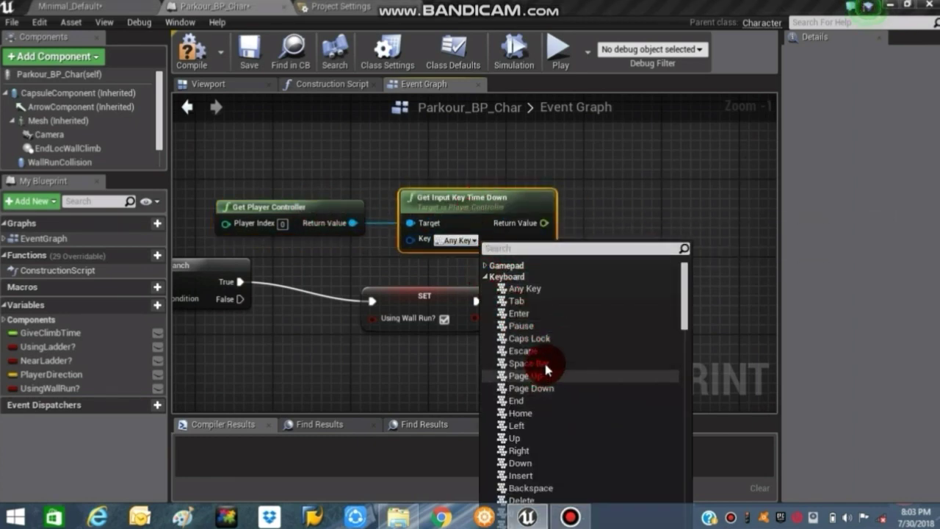
pyautogui.click(542, 364)
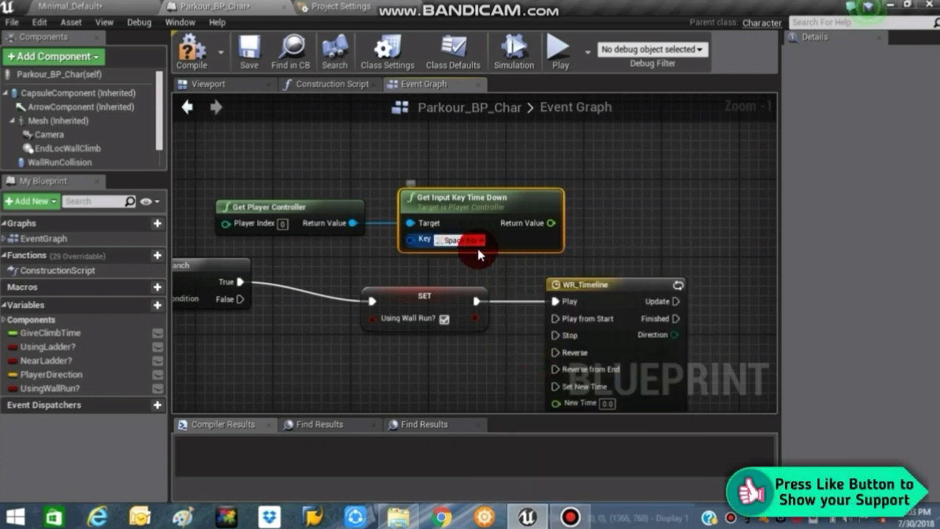
# - Feed the Space Bar hold time through a float > 0.0 check into a new Branch's Condition
pyautogui.moveTo(547, 223); pyautogui.dragTo(678, 234)
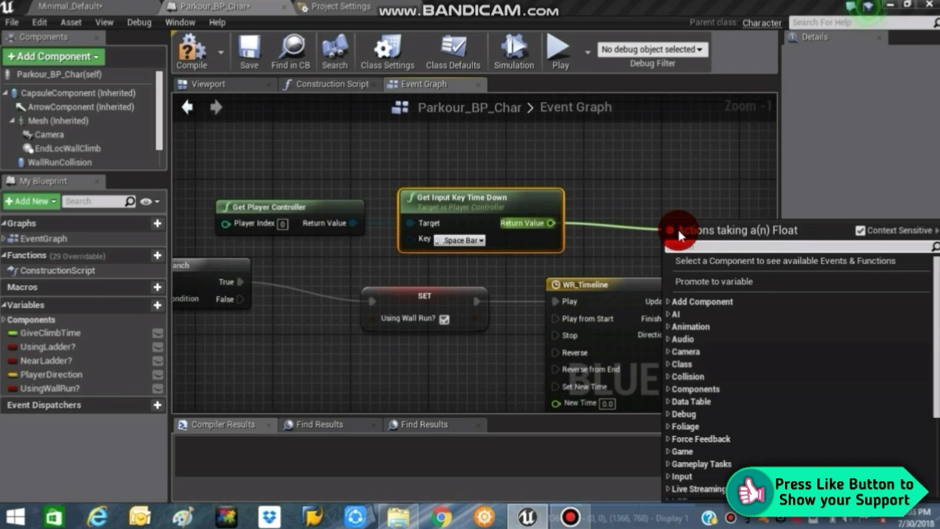
pyautogui.write('>')
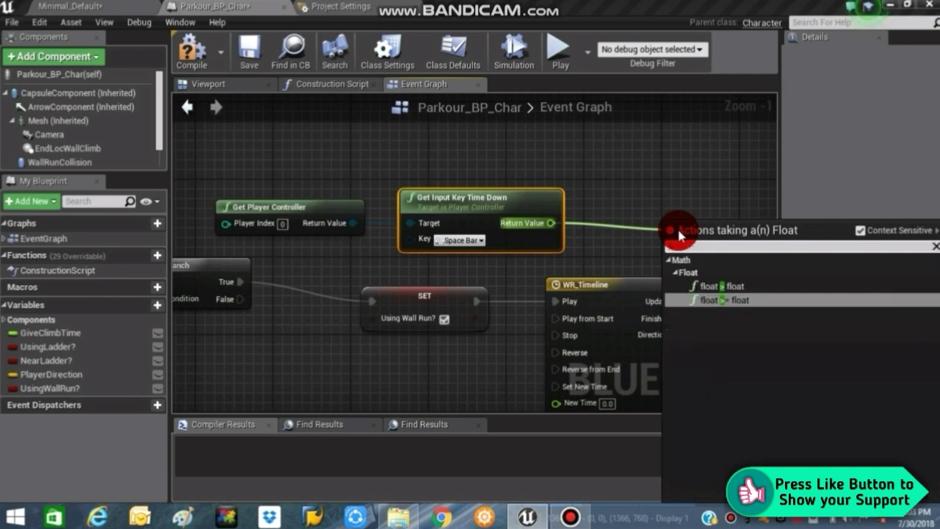
pyautogui.click(727, 285)
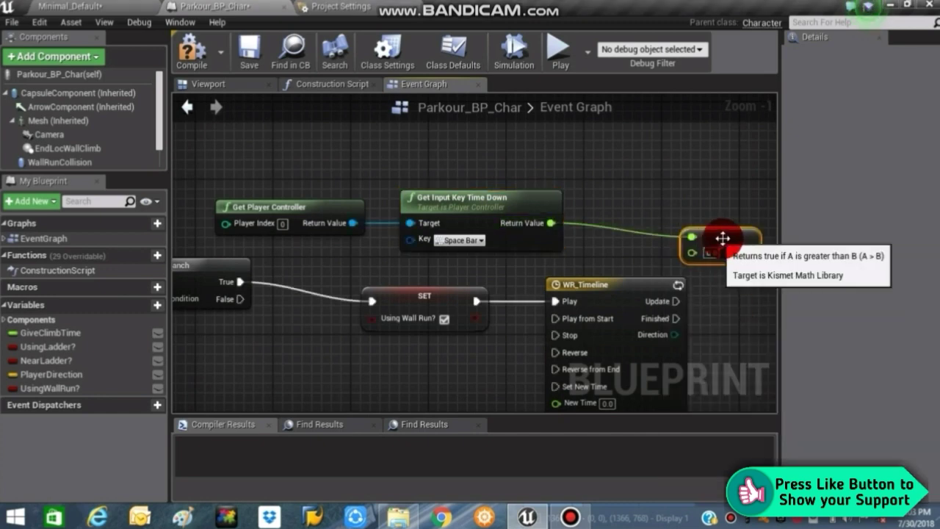
pyautogui.moveTo(657, 269); pyautogui.dragTo(530, 246, button='right')
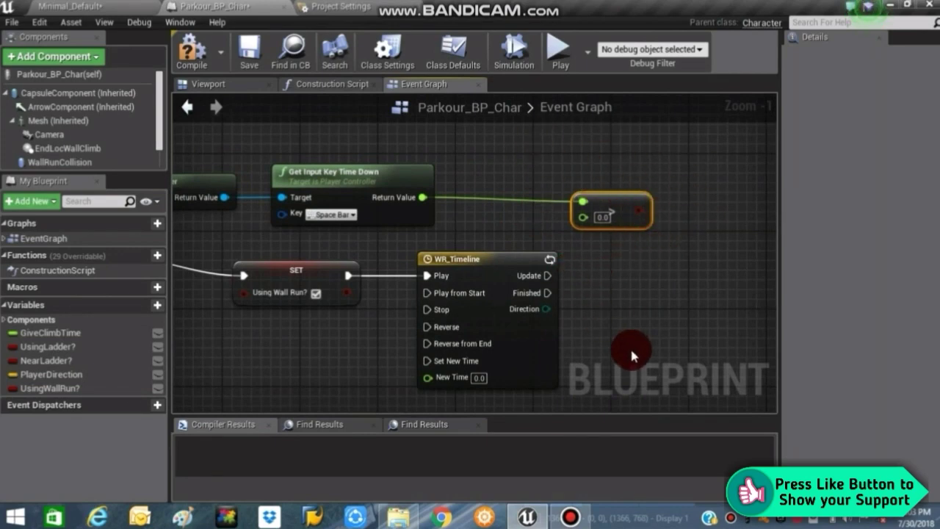
pyautogui.click(689, 274)
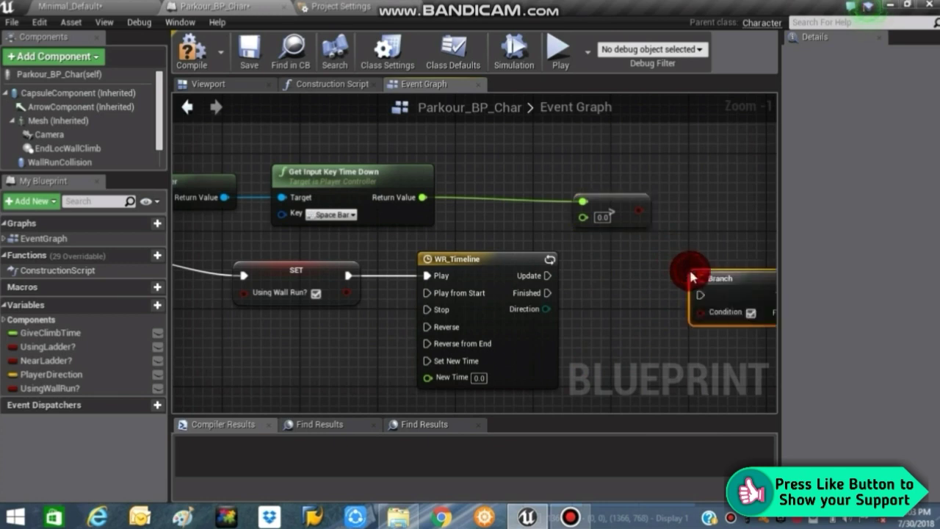
pyautogui.moveTo(689, 273); pyautogui.dragTo(573, 261, button='right')
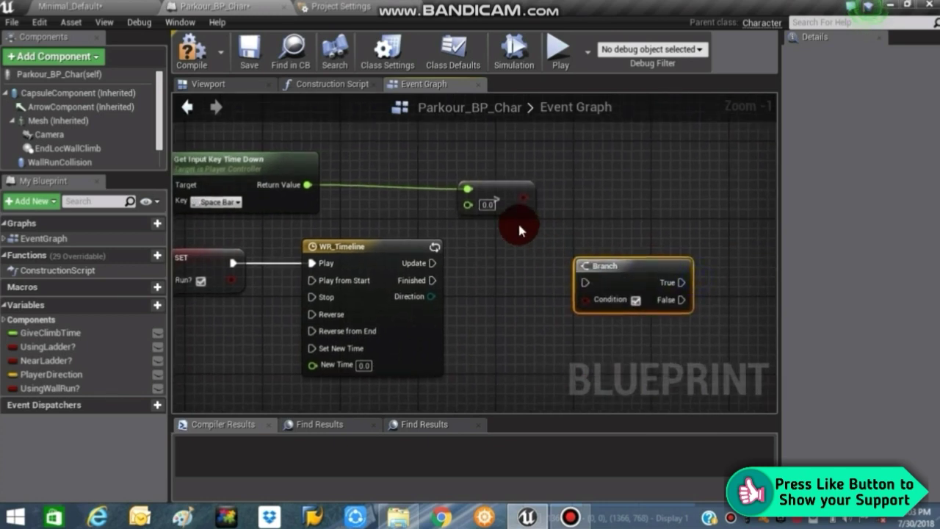
pyautogui.moveTo(523, 197)
pyautogui.mouseDown()
pyautogui.moveTo(589, 301)
pyautogui.moveTo(432, 263)
pyautogui.mouseUp()
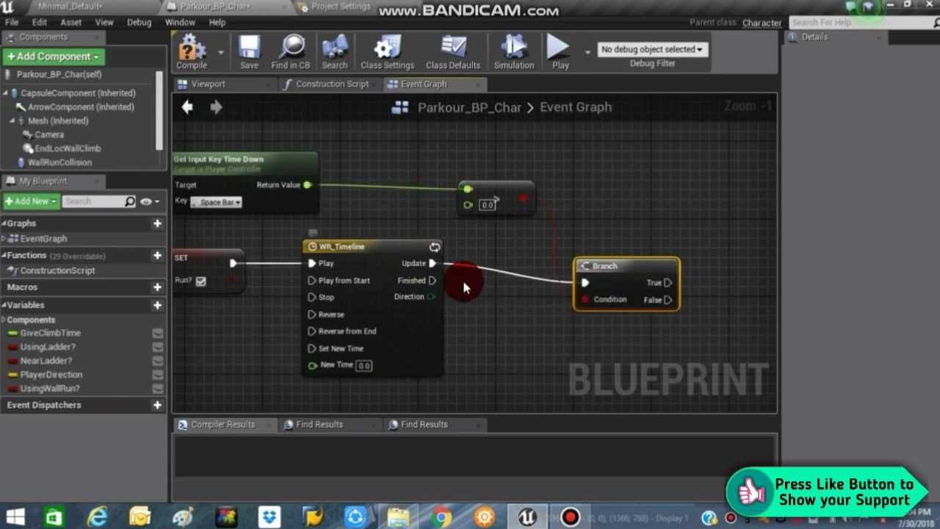
pyautogui.moveTo(499, 292)
pyautogui.mouseDown(button='right')
pyautogui.moveTo(444, 273)
pyautogui.moveTo(326, 266)
pyautogui.moveTo(342, 256)
pyautogui.mouseUp(button='right')
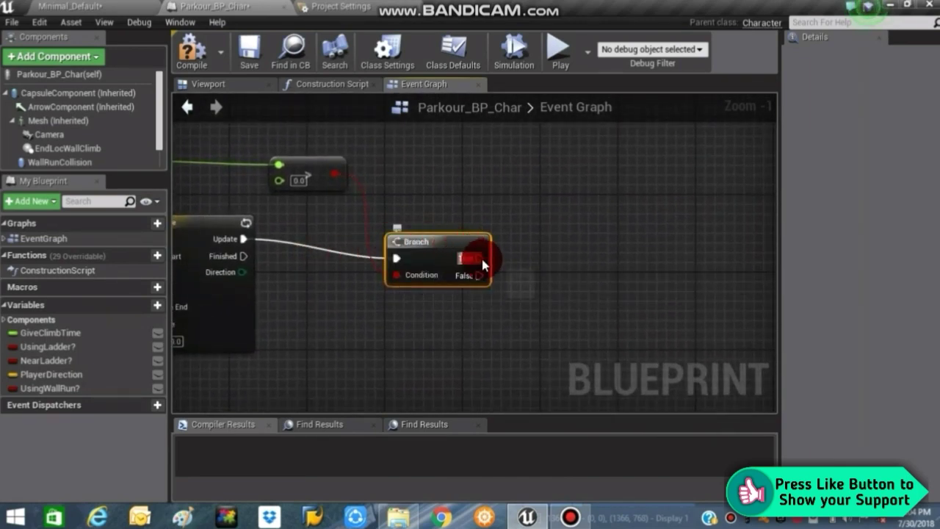
pyautogui.moveTo(482, 259); pyautogui.dragTo(486, 261, button='right')
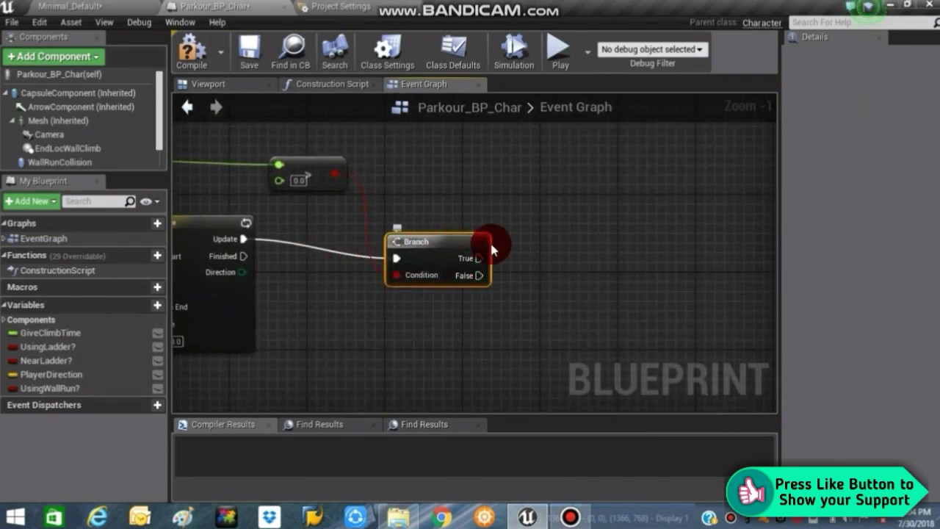
# - Duplicate the Branch and connect the first Branch's True output to the copy
pyautogui.click(606, 264)
pyautogui.hotkey('ctrl', 'v')
pyautogui.moveTo(640, 269); pyautogui.dragTo(594, 250)
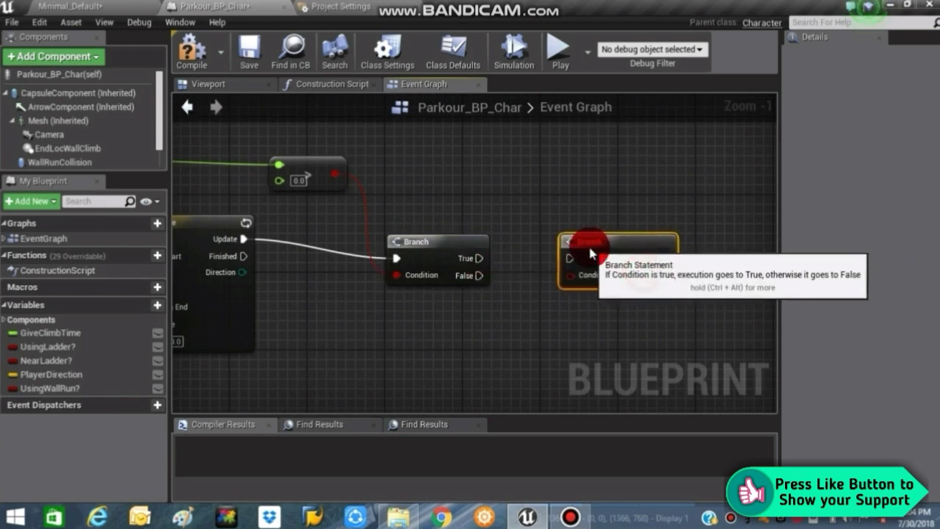
pyautogui.moveTo(478, 258); pyautogui.dragTo(563, 258)
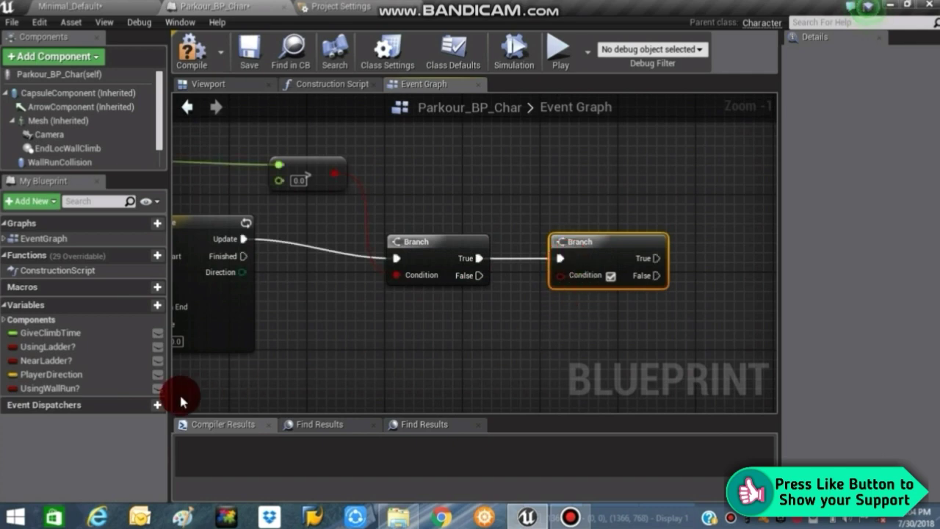
# - Wire a UsingWallRun? getter into the second Branch's Condition
pyautogui.moveTo(94, 387)
pyautogui.mouseDown()
pyautogui.moveTo(401, 341)
pyautogui.moveTo(432, 309)
pyautogui.mouseUp()
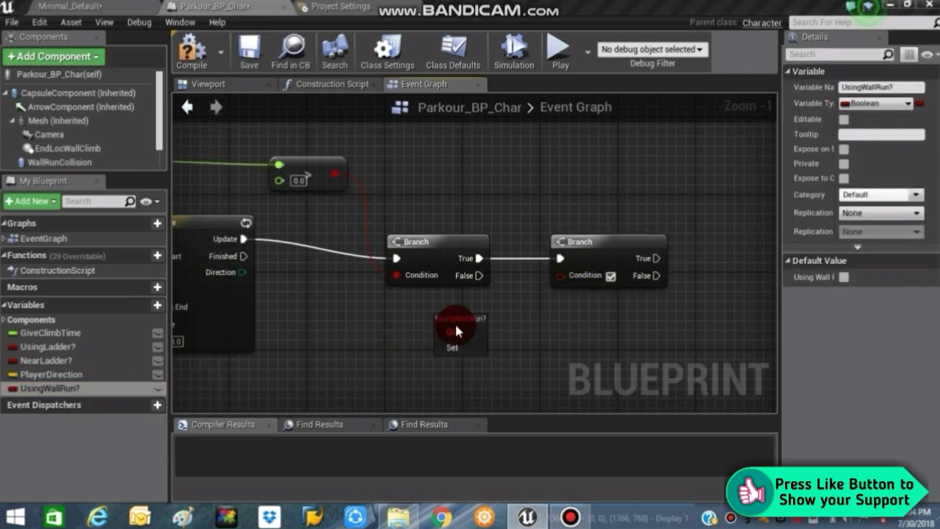
pyautogui.click(462, 328)
pyautogui.moveTo(560, 276); pyautogui.dragTo(508, 323)
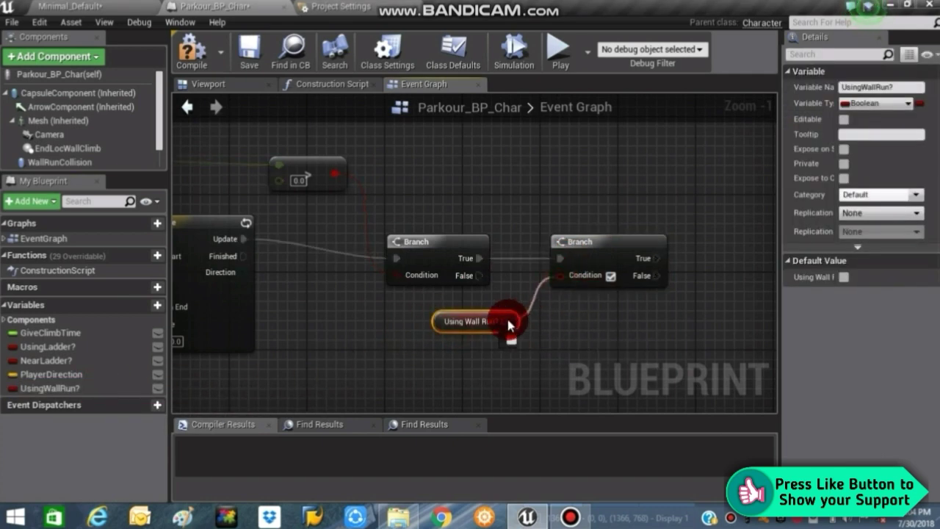
pyautogui.moveTo(600, 323); pyautogui.dragTo(304, 332, button='right')
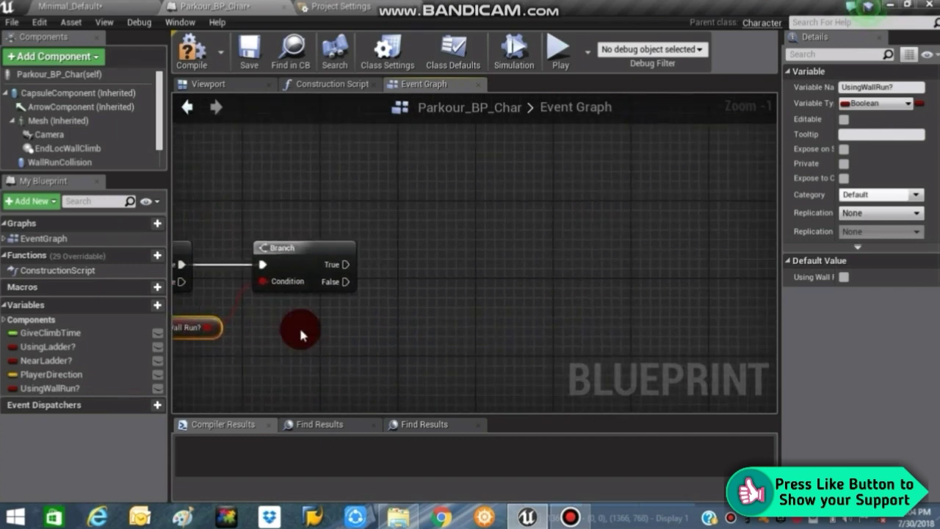
pyautogui.click(424, 332)
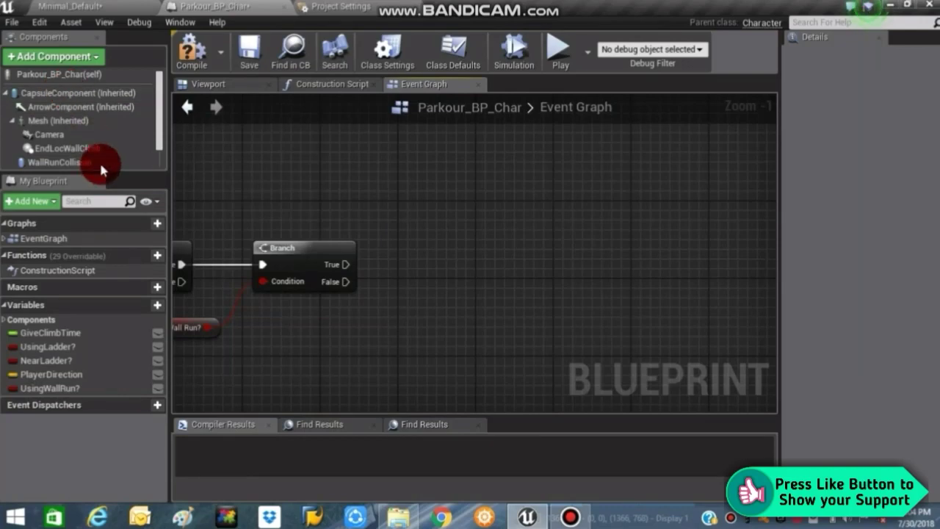
# - Run a Set Gravity Scale 0.0 node on Character Movement from the second Branch's True output
pyautogui.scroll(-1, 96, 161)
pyautogui.moveTo(80, 159); pyautogui.dragTo(283, 326)
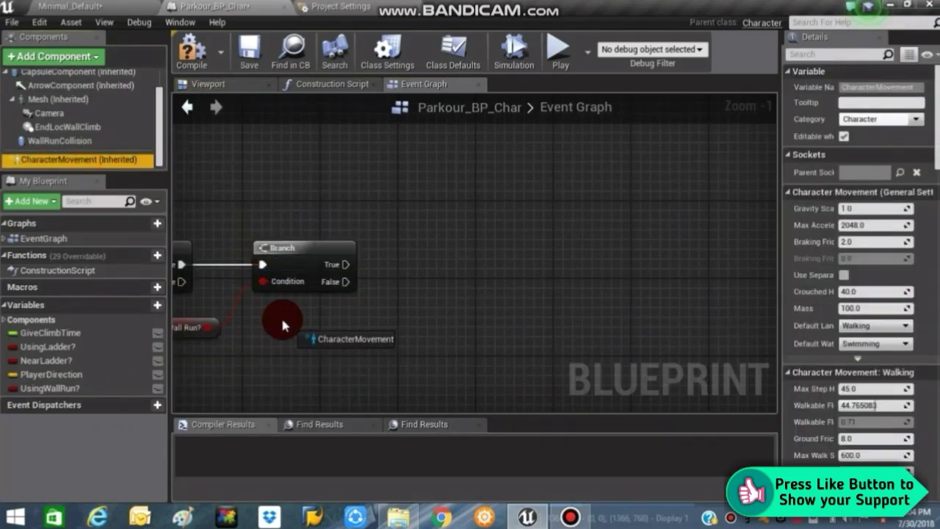
pyautogui.moveTo(367, 327); pyautogui.dragTo(419, 300)
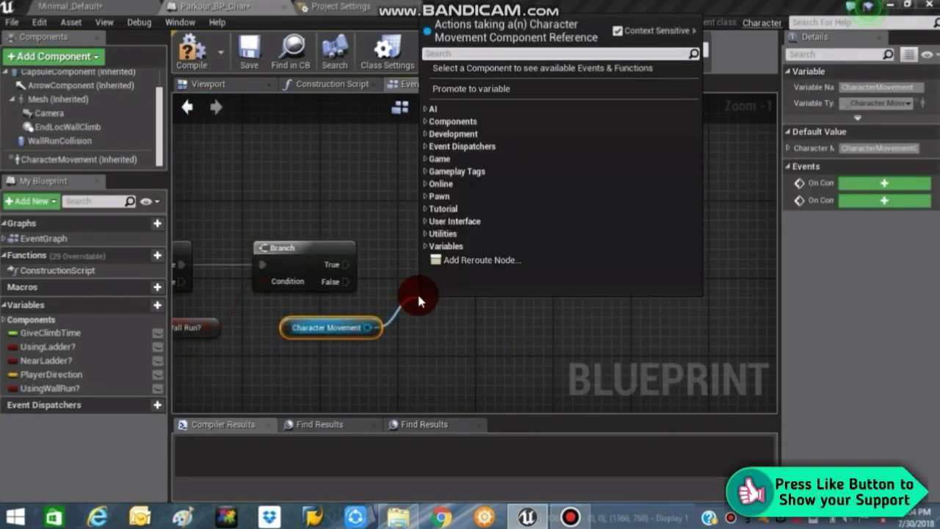
pyautogui.write('set grav')
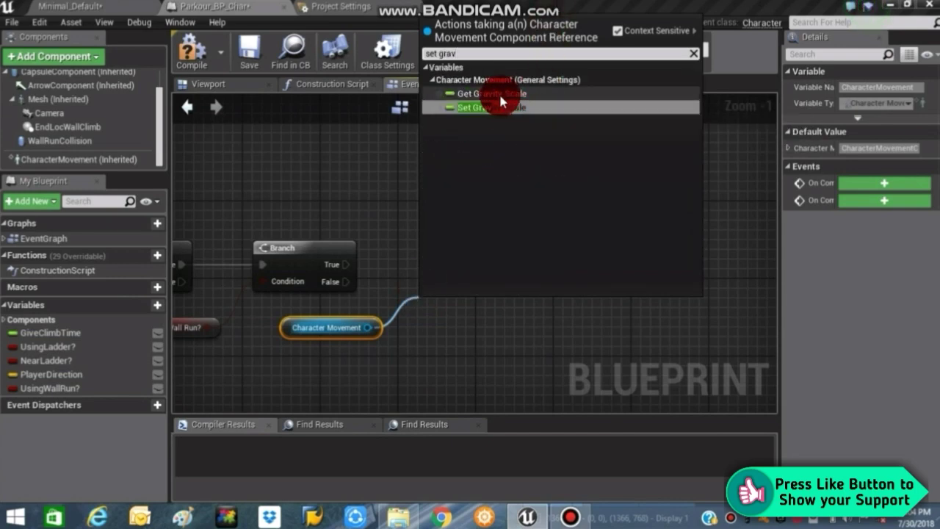
pyautogui.click(500, 107)
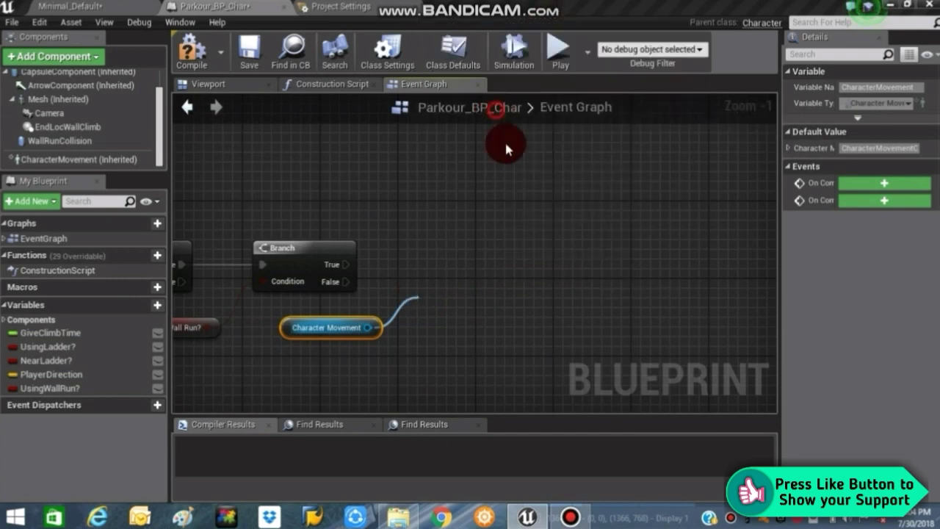
pyautogui.moveTo(442, 301); pyautogui.dragTo(451, 242)
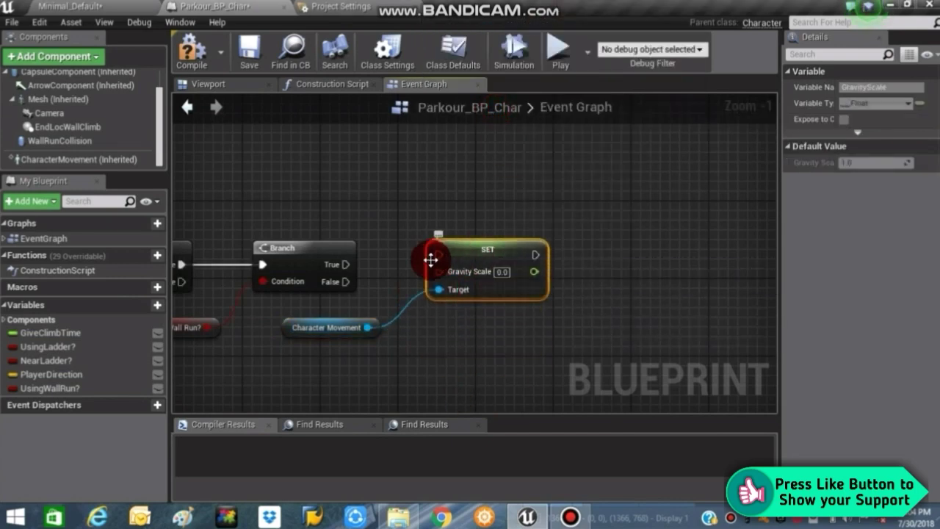
pyautogui.moveTo(379, 280); pyautogui.dragTo(348, 266)
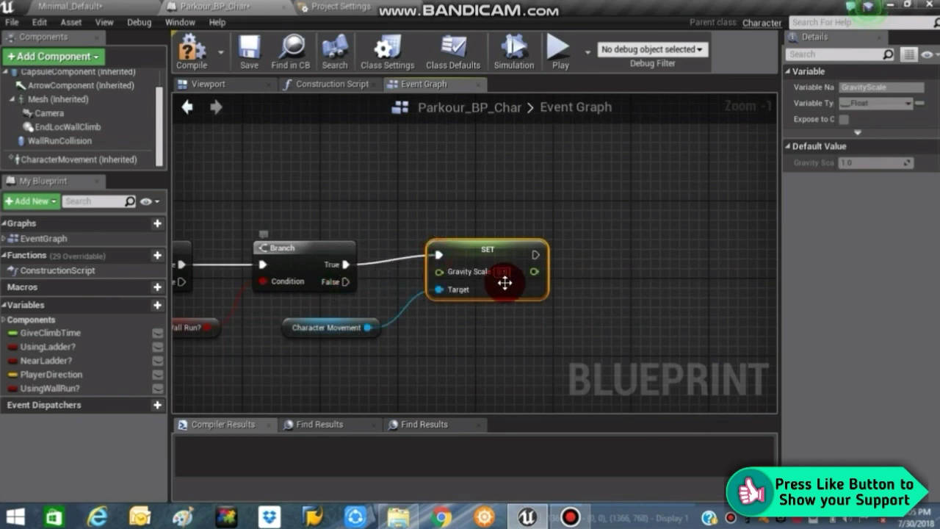
pyautogui.moveTo(478, 322); pyautogui.dragTo(337, 302, button='right')
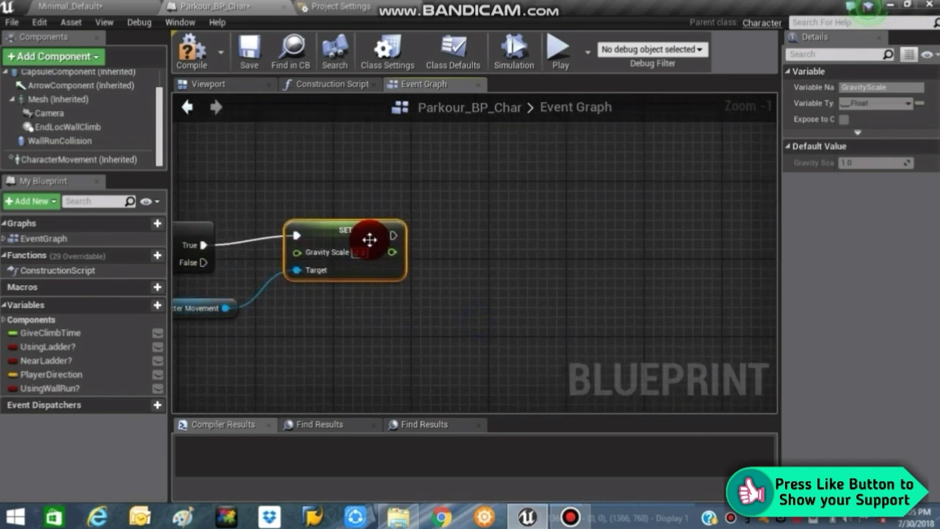
pyautogui.click(393, 237)
pyautogui.moveTo(393, 237); pyautogui.dragTo(489, 218)
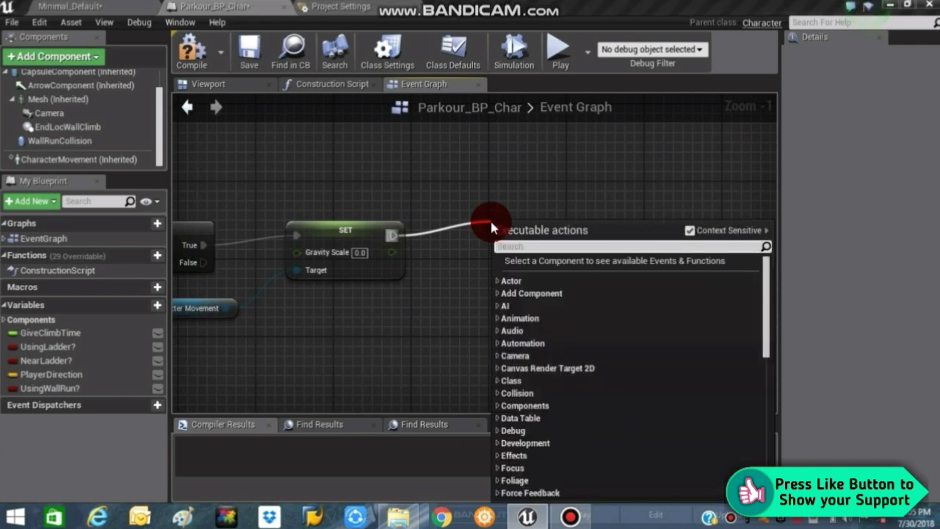
# - Chain Set Plane Constraint Normal (0, 0, 1) on Character Movement after the gravity setter
pyautogui.click(367, 275)
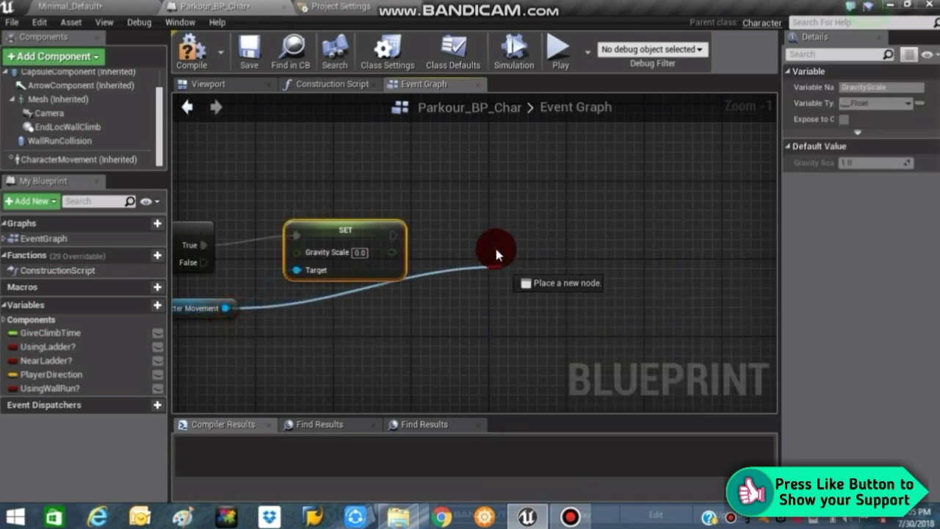
pyautogui.moveTo(220, 315); pyautogui.dragTo(496, 248)
pyautogui.write('plane')
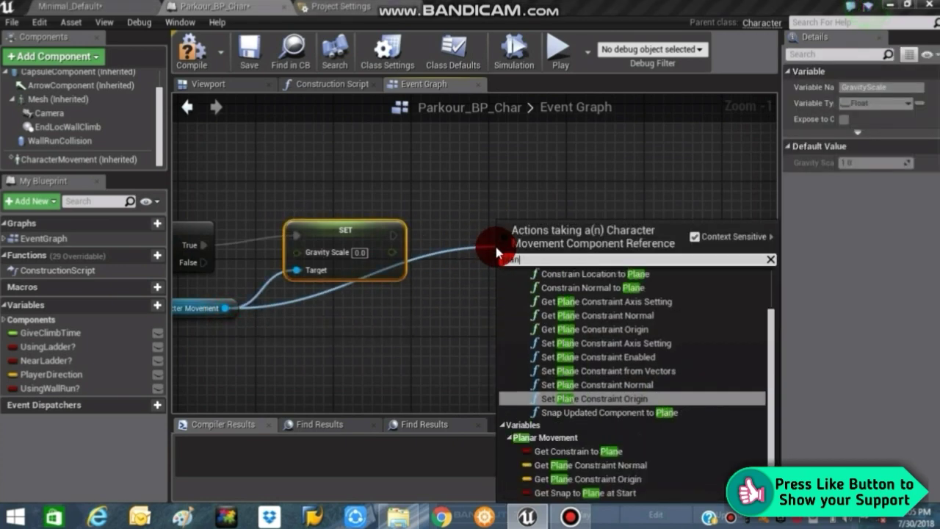
pyautogui.click(637, 389)
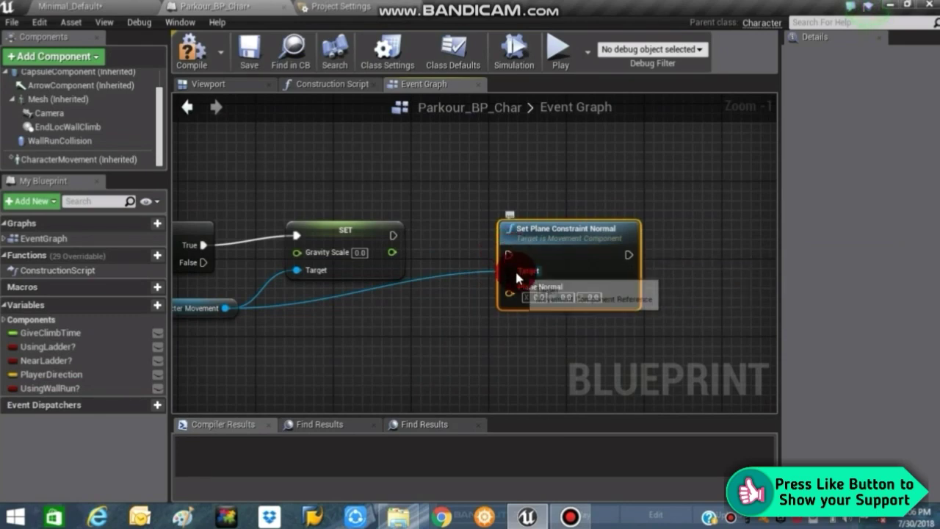
pyautogui.moveTo(511, 255); pyautogui.dragTo(393, 236)
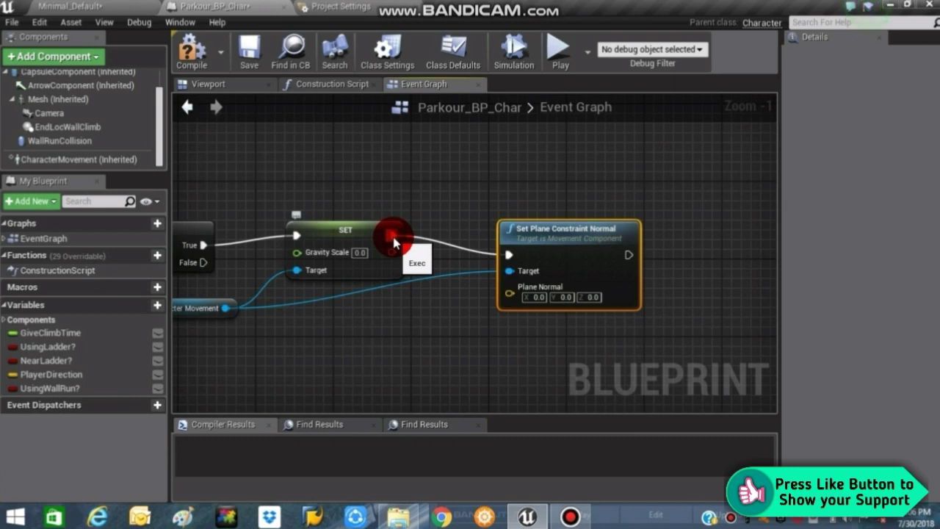
pyautogui.click(591, 295)
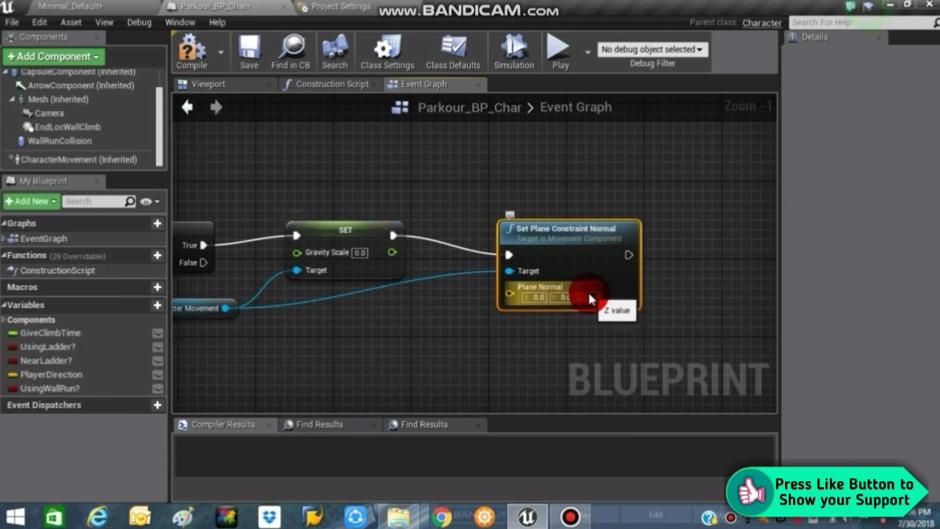
pyautogui.write('1')
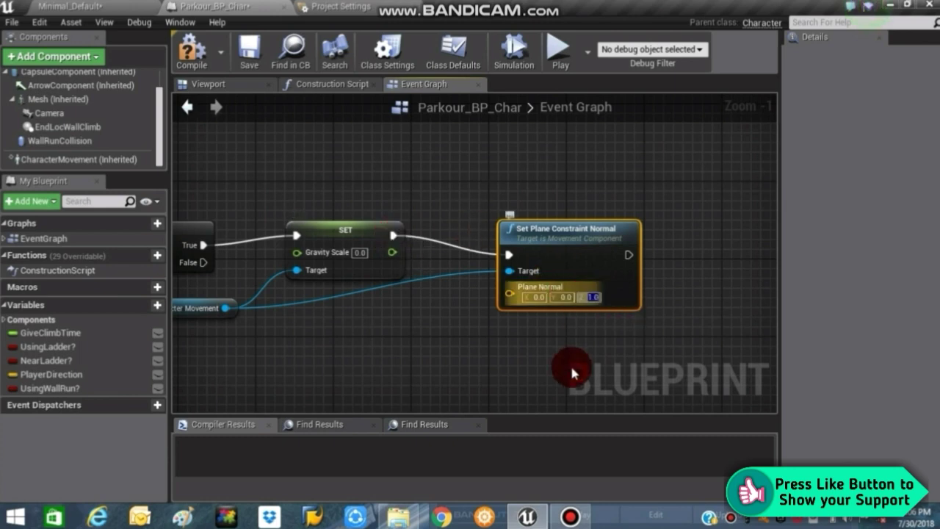
pyautogui.click(566, 373)
pyautogui.scroll(-2, 514, 243)
# - Add an Add Force node from the Character Movement getter, placed after Set Plane Constraint Normal
pyautogui.moveTo(398, 266); pyautogui.dragTo(425, 257, button='right')
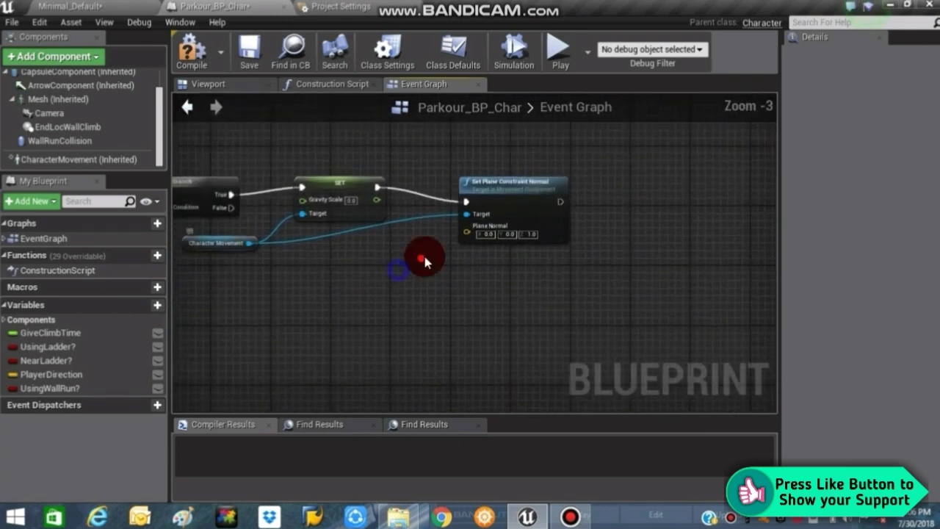
pyautogui.moveTo(228, 242)
pyautogui.mouseDown()
pyautogui.moveTo(279, 250)
pyautogui.moveTo(264, 253)
pyautogui.mouseUp()
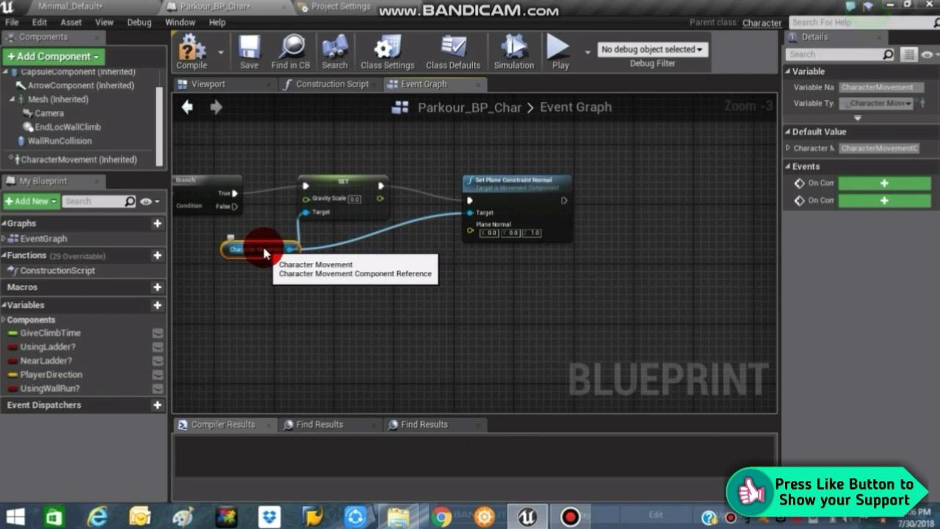
pyautogui.moveTo(410, 244); pyautogui.dragTo(327, 239, button='right')
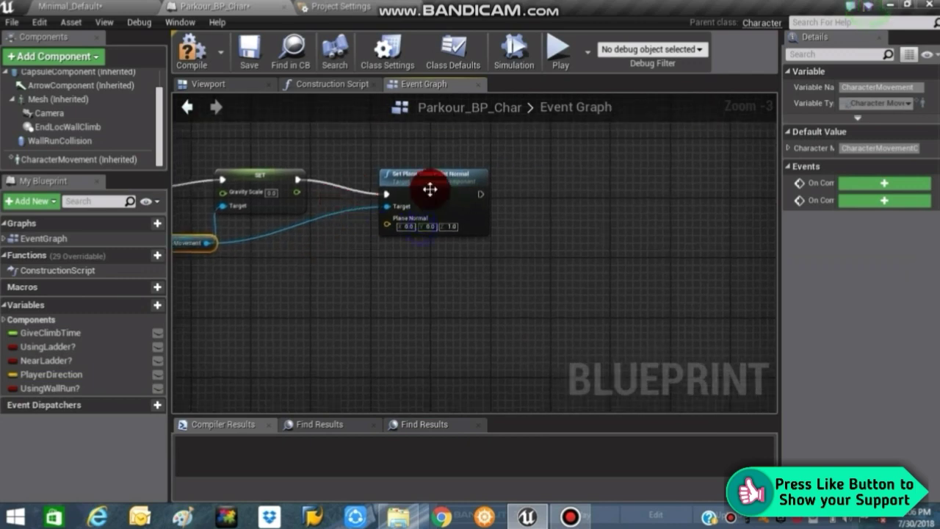
pyautogui.moveTo(488, 196)
pyautogui.mouseDown()
pyautogui.moveTo(529, 202)
pyautogui.moveTo(440, 202)
pyautogui.moveTo(474, 204)
pyautogui.mouseUp()
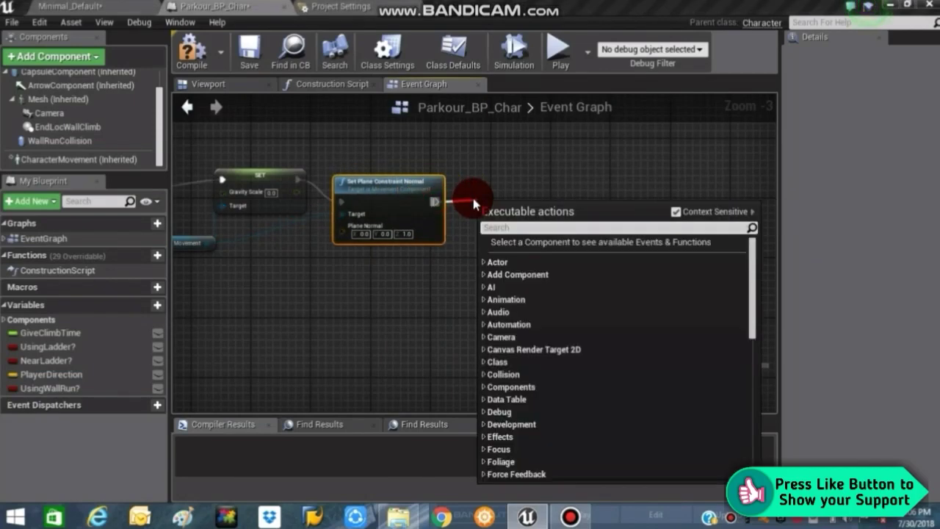
pyautogui.write('add fo')
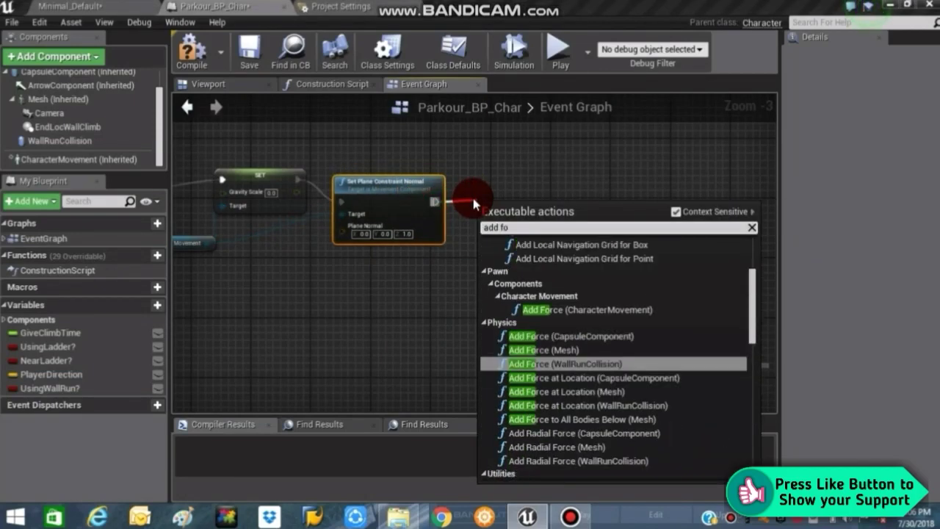
pyautogui.write('r')
pyautogui.click(375, 338)
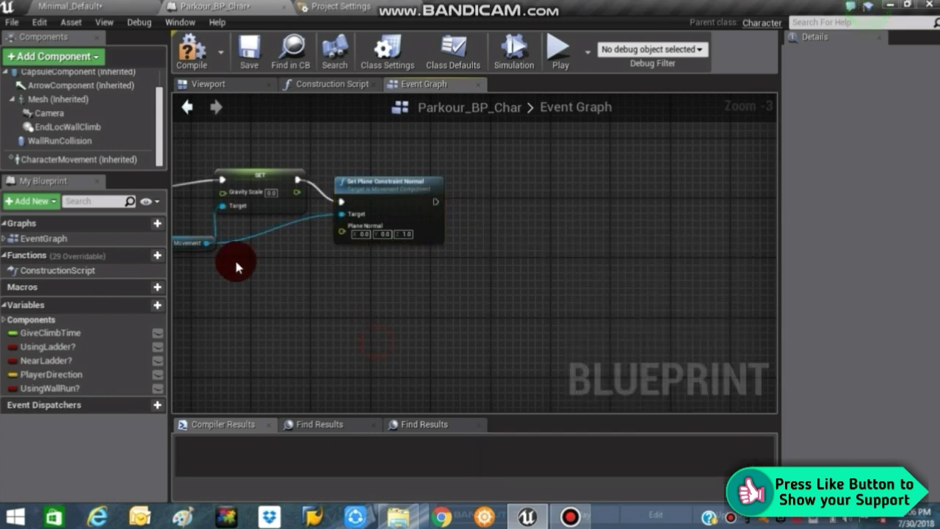
pyautogui.moveTo(206, 243); pyautogui.dragTo(501, 244)
pyautogui.moveTo(504, 233); pyautogui.dragTo(504, 233)
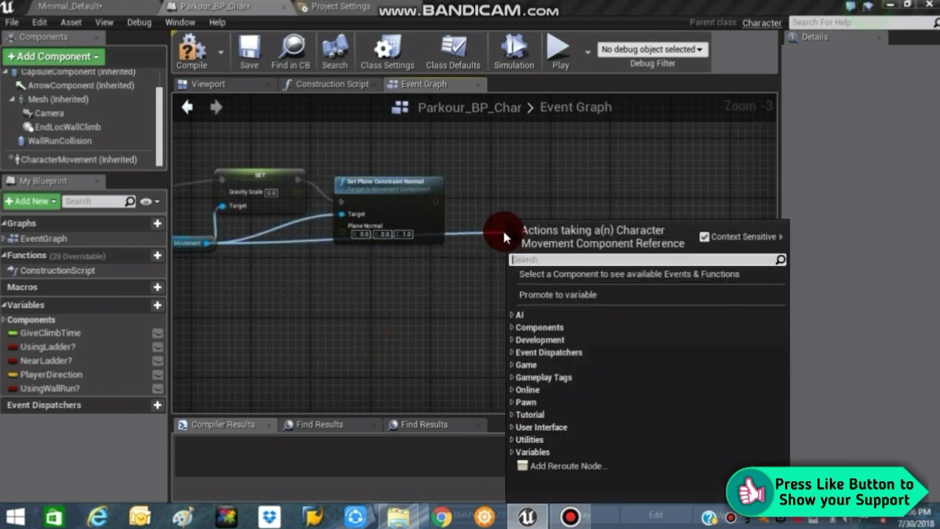
pyautogui.write('add for')
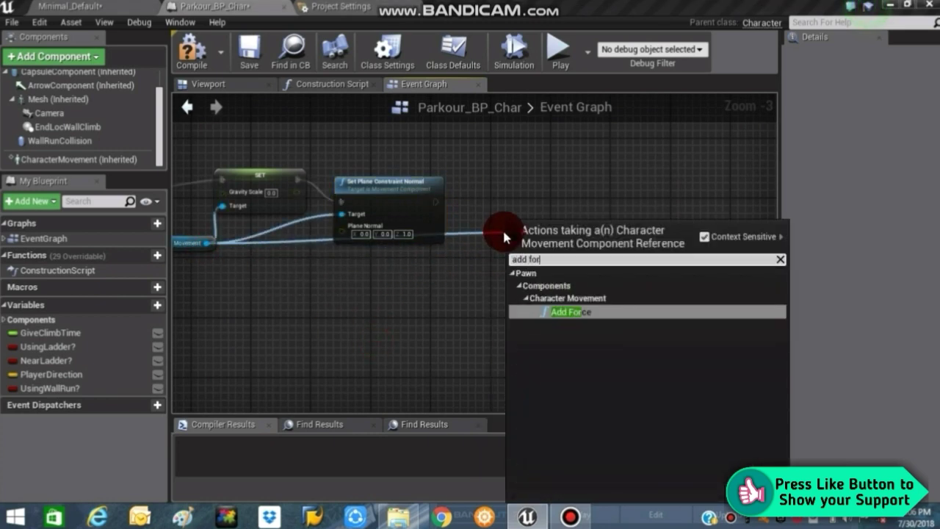
pyautogui.click(566, 312)
pyautogui.moveTo(547, 268); pyautogui.dragTo(529, 213)
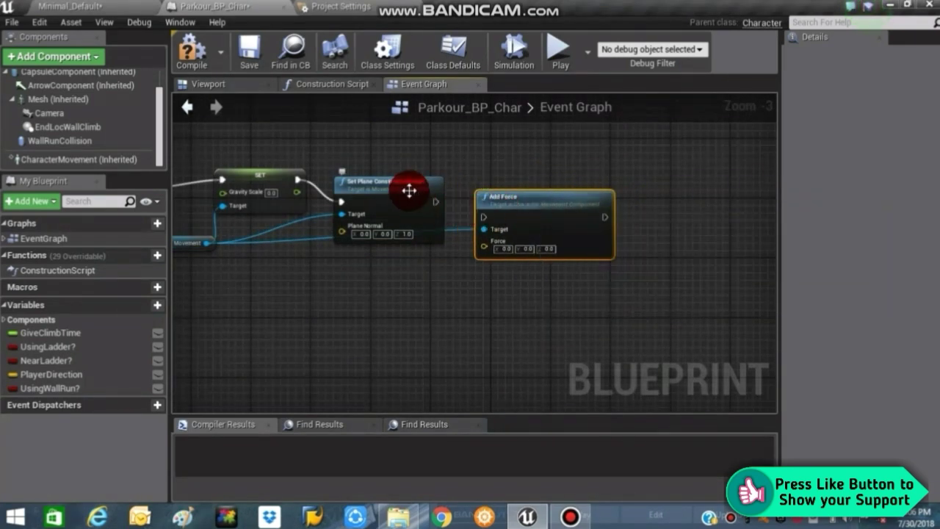
pyautogui.moveTo(431, 202)
pyautogui.mouseDown()
pyautogui.moveTo(444, 171)
pyautogui.moveTo(485, 217)
pyautogui.mouseUp()
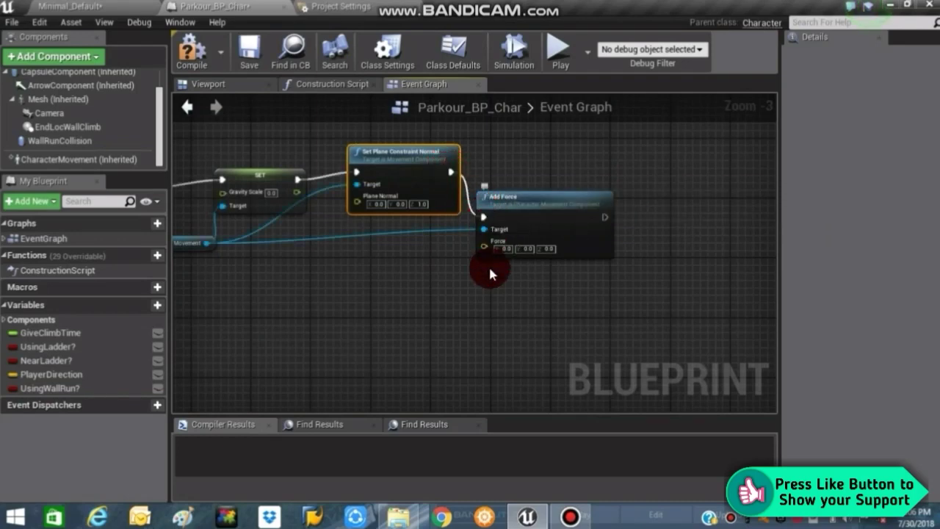
# - Place a PlayerDirection getter node in the graph near the Add Force node
pyautogui.moveTo(404, 315); pyautogui.dragTo(464, 303, button='right')
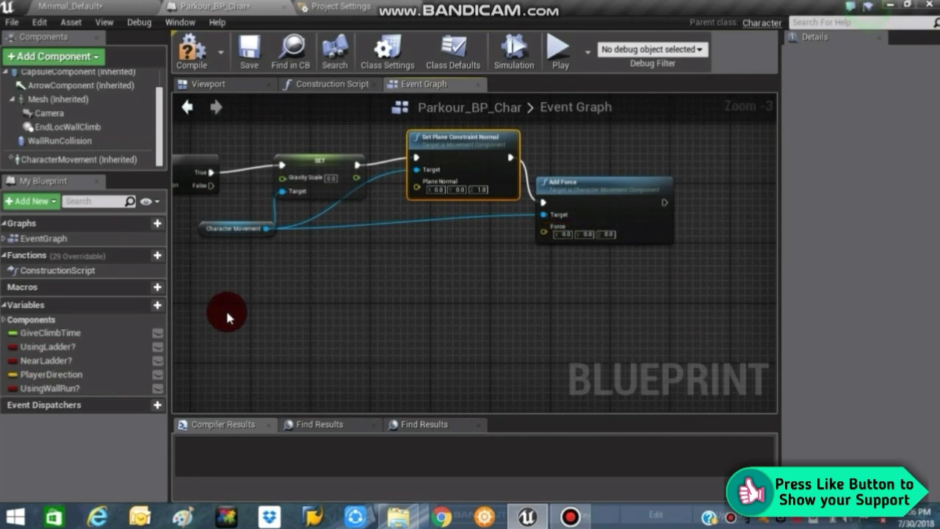
pyautogui.moveTo(52, 374)
pyautogui.mouseDown()
pyautogui.moveTo(373, 252)
pyautogui.moveTo(461, 270)
pyautogui.mouseUp()
pyautogui.click(400, 265)
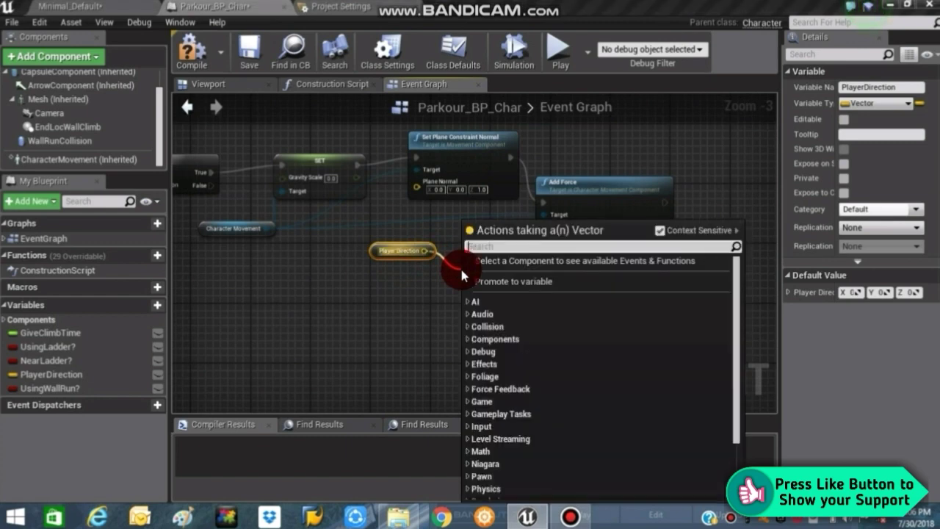
# - Multiply PlayerDirection by 40000 with a vector * float node wired into Add Force's Force
pyautogui.write('*')
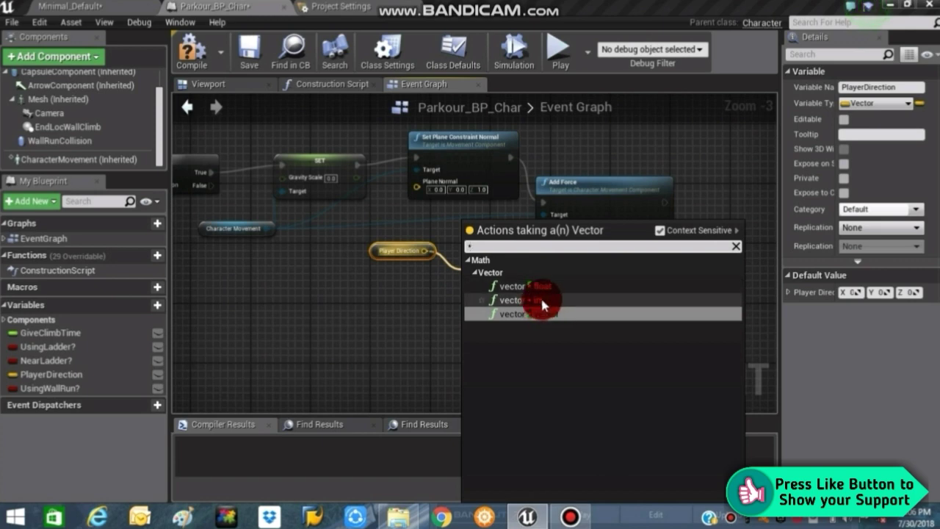
pyautogui.click(538, 288)
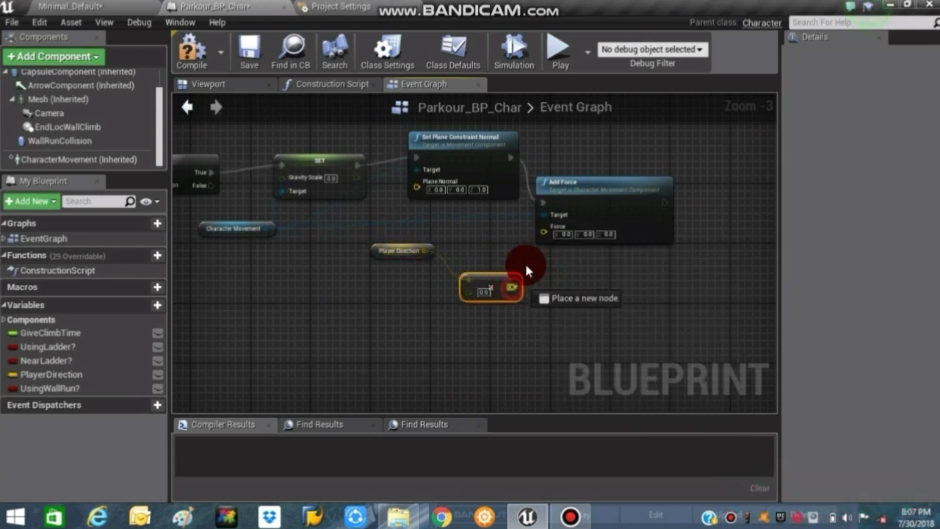
pyautogui.moveTo(526, 269); pyautogui.dragTo(541, 227)
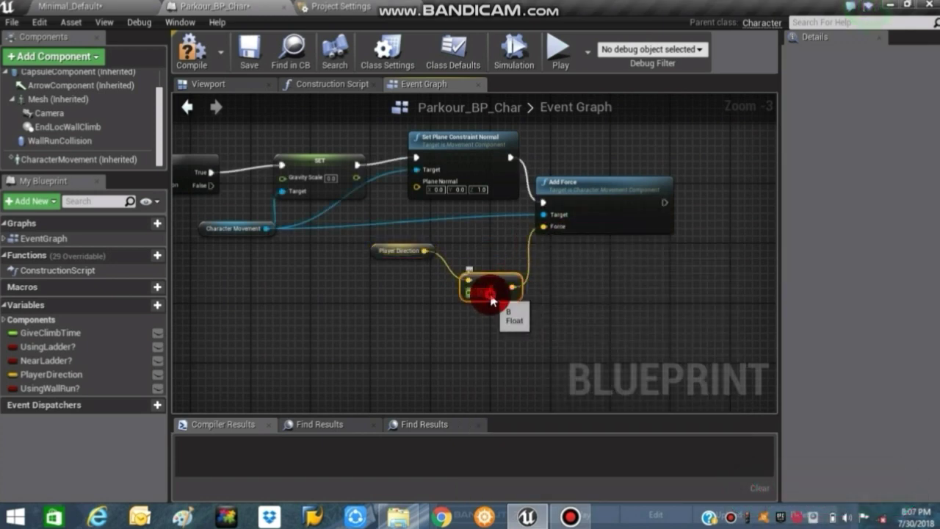
pyautogui.click(487, 294)
pyautogui.write('40000')
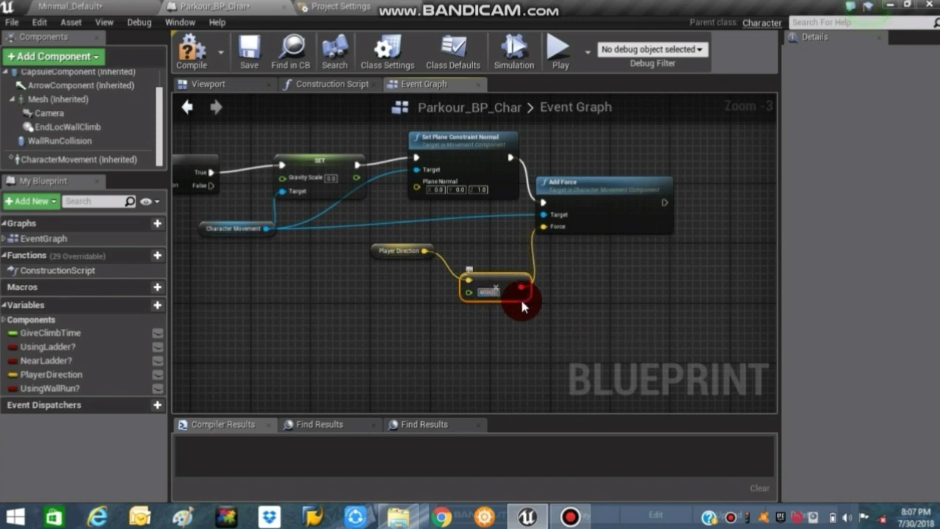
pyautogui.moveTo(466, 323); pyautogui.dragTo(519, 292, button='right')
pyautogui.moveTo(546, 262); pyautogui.dragTo(546, 247)
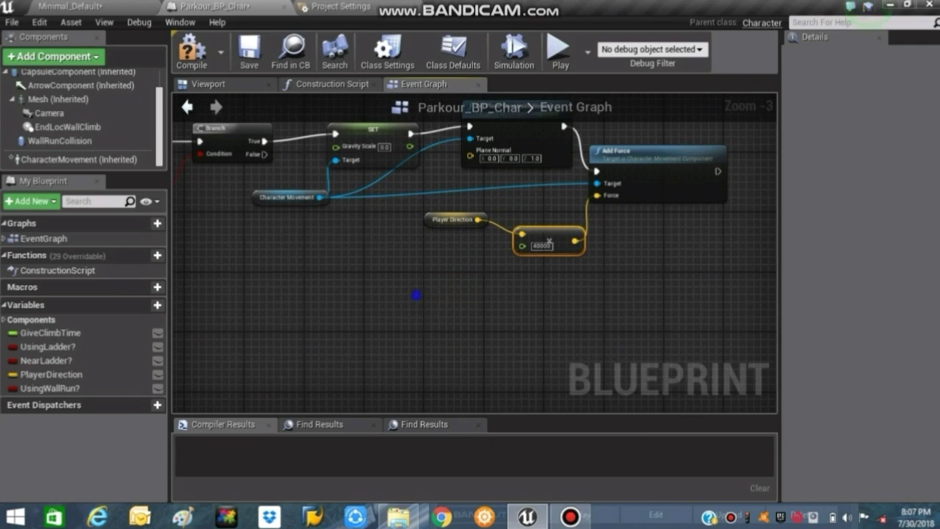
pyautogui.moveTo(415, 293); pyautogui.dragTo(434, 297, button='right')
pyautogui.scroll(-2, 434, 298)
pyautogui.moveTo(352, 271); pyautogui.dragTo(750, 266, button='right')
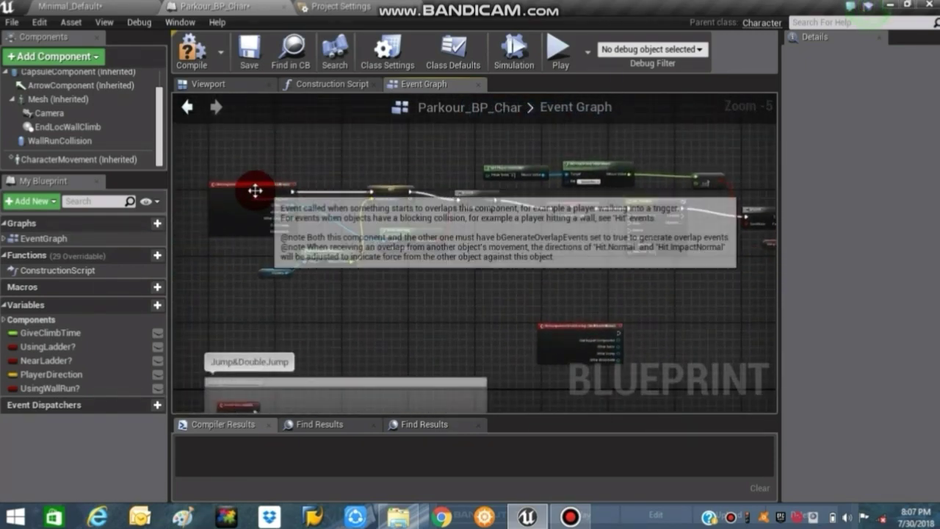
# - Move the lone end-overlap event node below the main wall-run node chain
pyautogui.moveTo(547, 202); pyautogui.dragTo(447, 187, button='right')
pyautogui.click(446, 187)
pyautogui.click(588, 190)
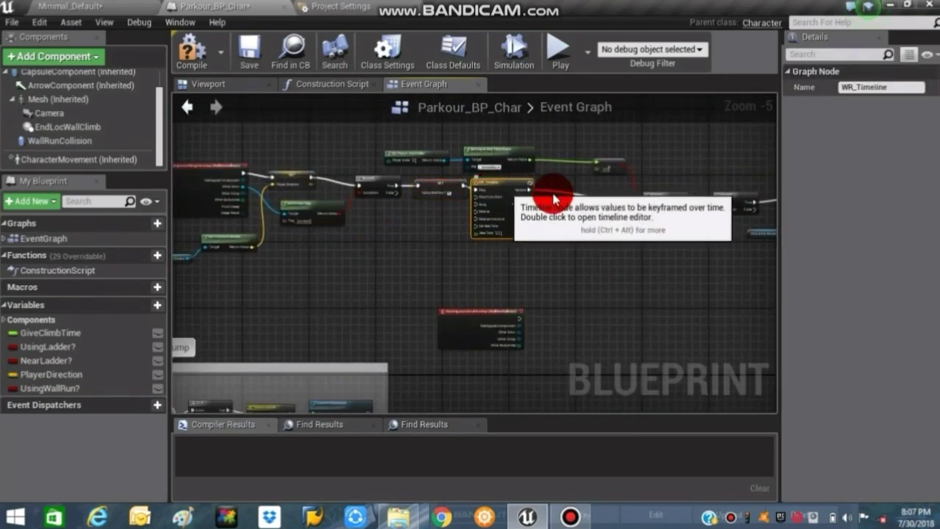
pyautogui.click(657, 195)
pyautogui.moveTo(698, 202); pyautogui.dragTo(542, 178, button='right')
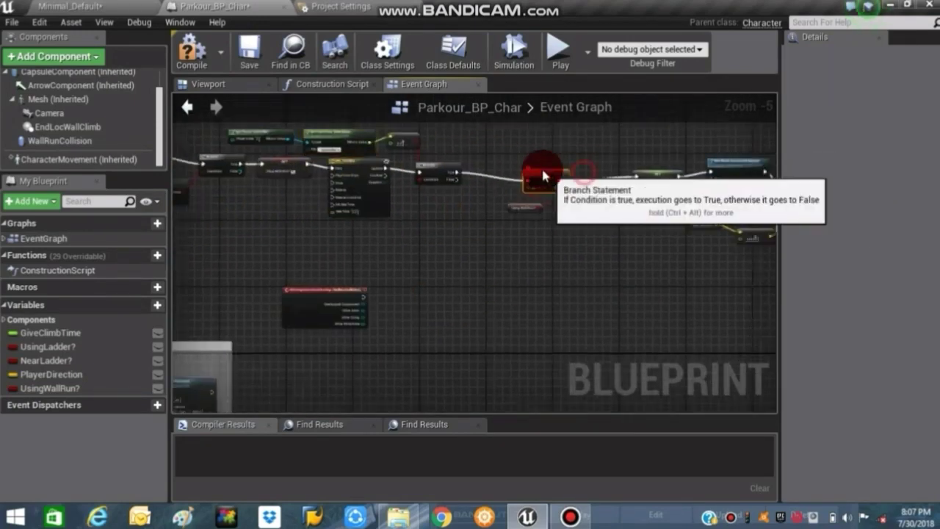
pyautogui.moveTo(540, 204)
pyautogui.mouseDown()
pyautogui.moveTo(552, 209)
pyautogui.moveTo(463, 205)
pyautogui.mouseUp()
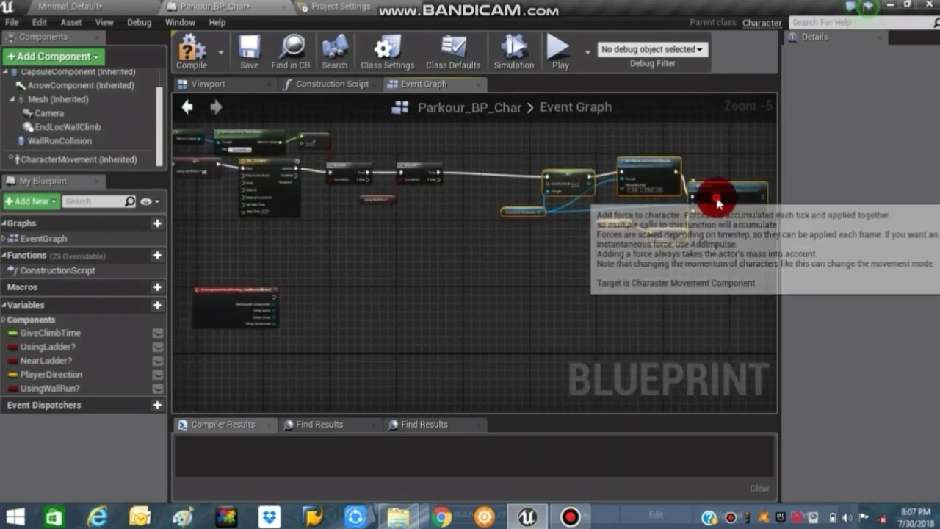
pyautogui.moveTo(639, 195)
pyautogui.mouseDown()
pyautogui.moveTo(392, 286)
pyautogui.moveTo(400, 268)
pyautogui.mouseUp()
pyautogui.scroll(-1, 400, 268)
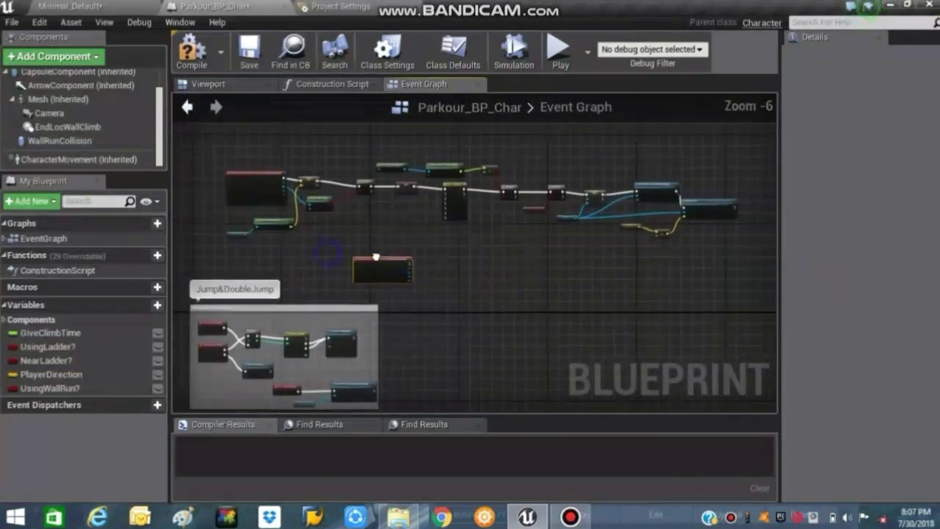
# - Wrap the whole top node chain in a comment titled BasicWallRun
pyautogui.moveTo(236, 147)
pyautogui.mouseDown()
pyautogui.moveTo(729, 239)
pyautogui.moveTo(744, 245)
pyautogui.moveTo(751, 264)
pyautogui.mouseUp()
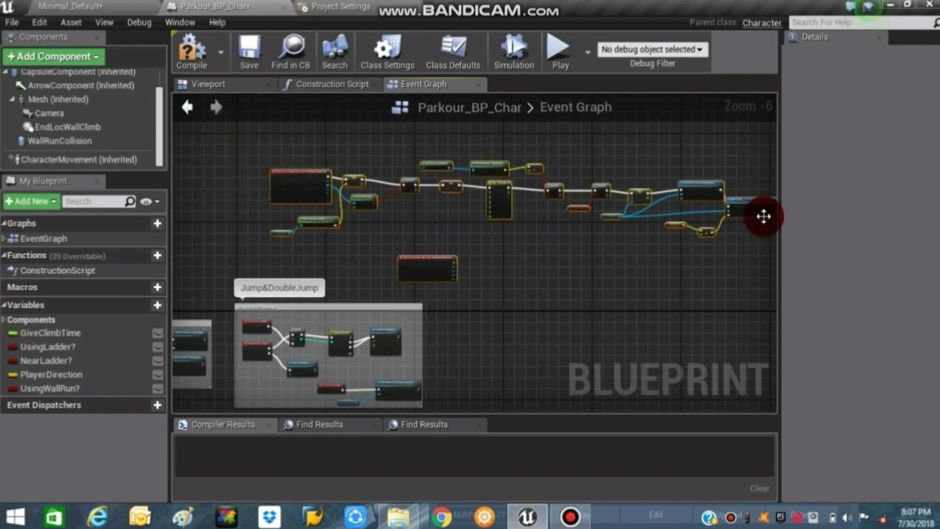
pyautogui.rightClick(757, 185)
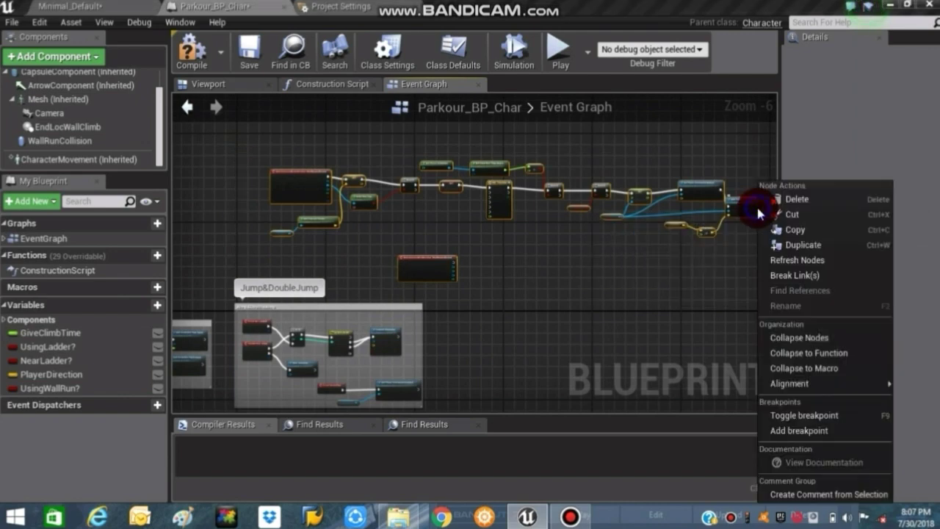
pyautogui.click(828, 494)
pyautogui.press('c')
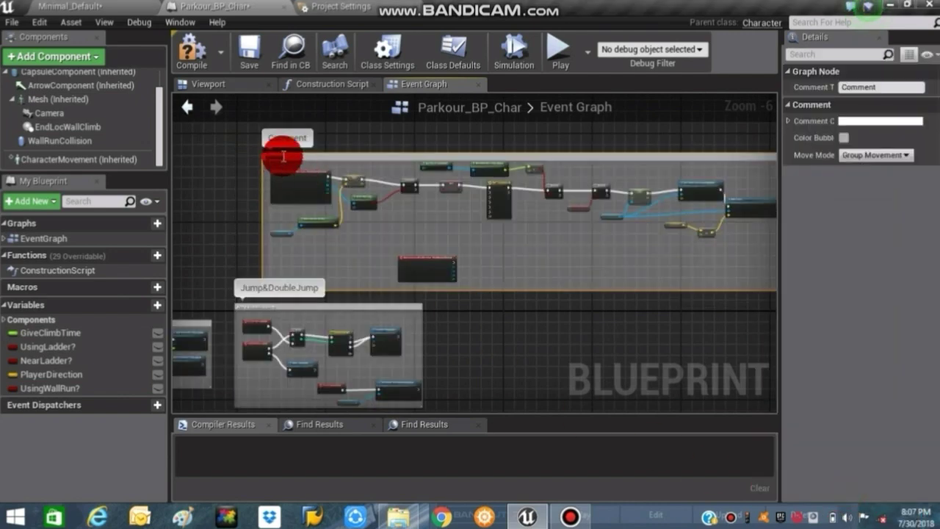
pyautogui.doubleClick(285, 139)
pyautogui.write('BasicWallRun')
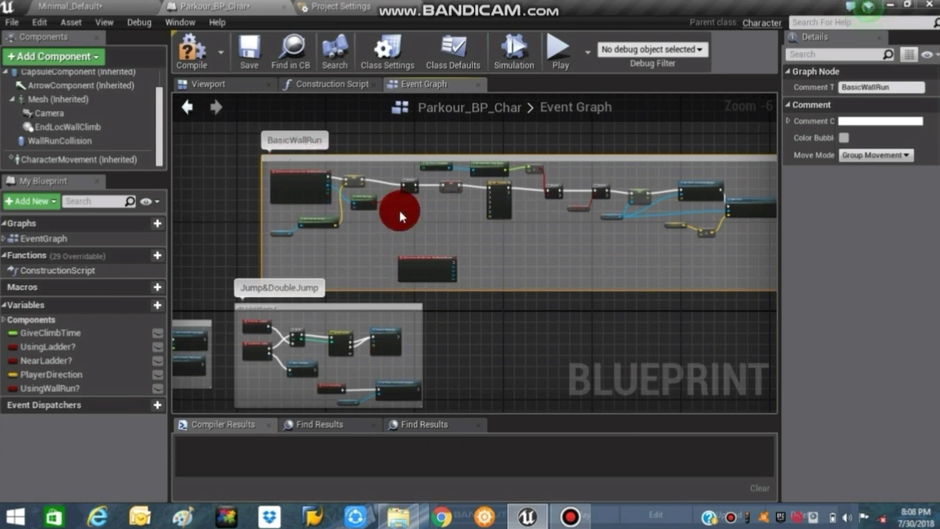
pyautogui.scroll(1, 401, 239)
pyautogui.scroll(1, 408, 245)
# - Add a Sequence node after the OnComponentEndOverlap event of WallRunCollision
pyautogui.scroll(2, 332, 260)
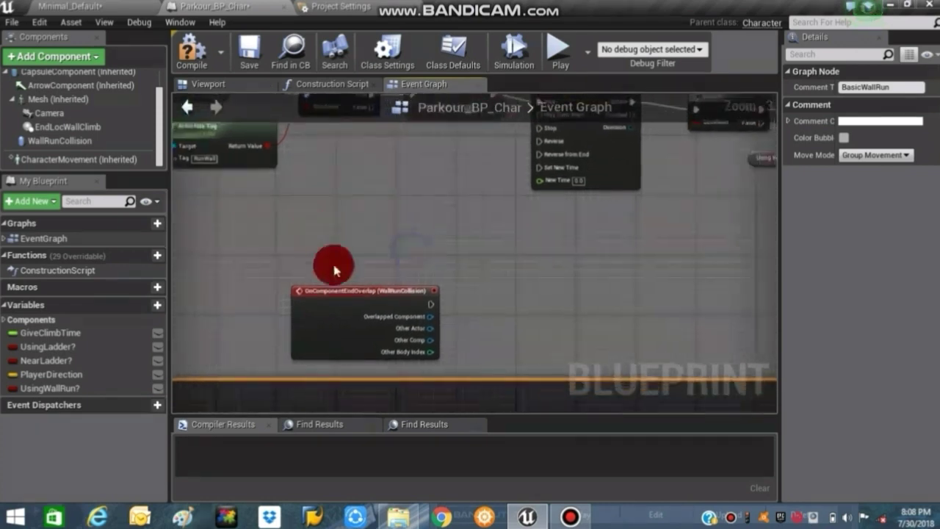
pyautogui.moveTo(352, 310)
pyautogui.mouseDown()
pyautogui.moveTo(206, 314)
pyautogui.moveTo(761, 292)
pyautogui.mouseUp()
pyautogui.moveTo(353, 305)
pyautogui.mouseDown(button='right')
pyautogui.moveTo(362, 281)
pyautogui.moveTo(718, 263)
pyautogui.moveTo(766, 296)
pyautogui.mouseUp(button='right')
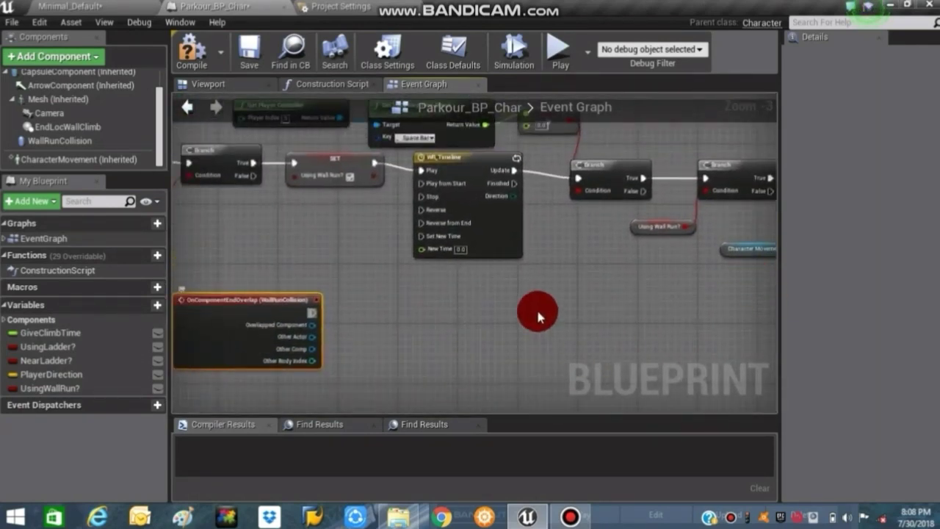
pyautogui.moveTo(431, 321); pyautogui.dragTo(445, 315, button='right')
pyautogui.moveTo(357, 287); pyautogui.dragTo(291, 293)
pyautogui.moveTo(356, 297); pyautogui.dragTo(387, 294)
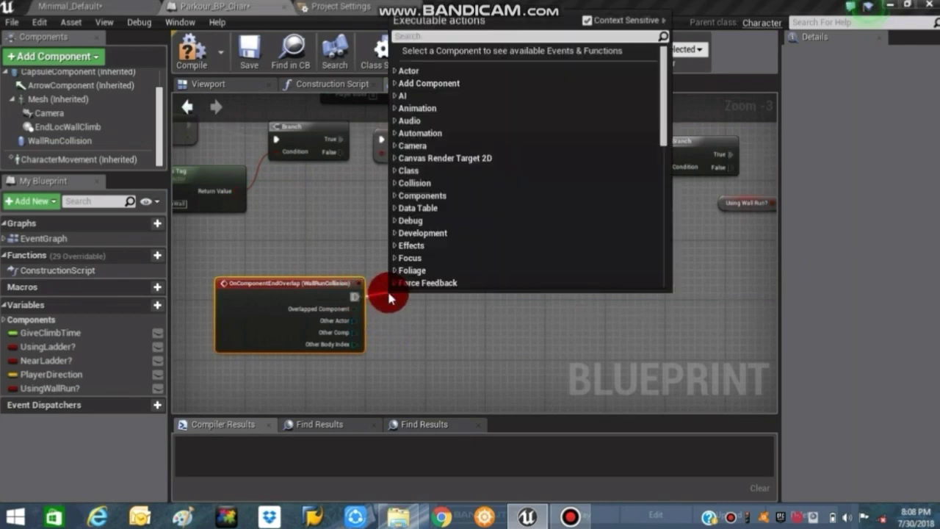
pyautogui.write('seq')
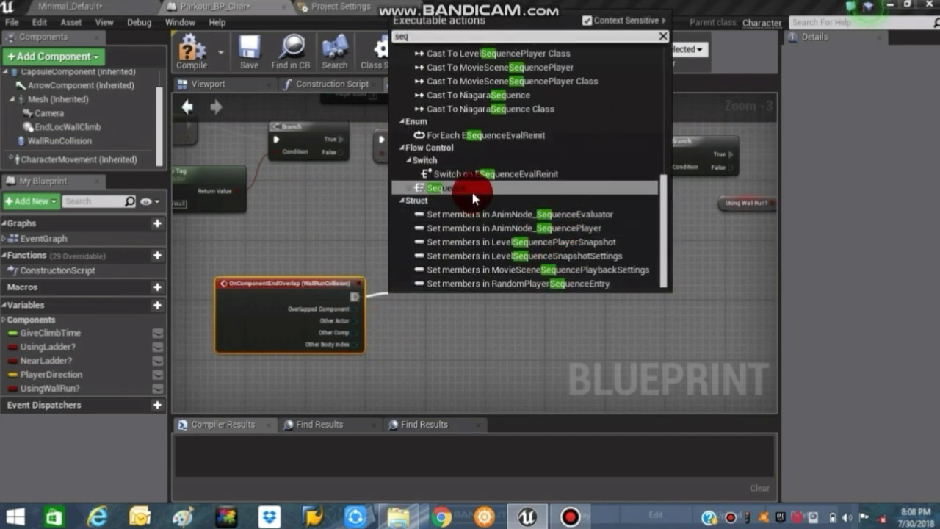
pyautogui.click(471, 189)
# - Wire the Sequence's Then 0 output to WR_Timeline's Stop pin
pyautogui.moveTo(289, 300); pyautogui.dragTo(260, 322)
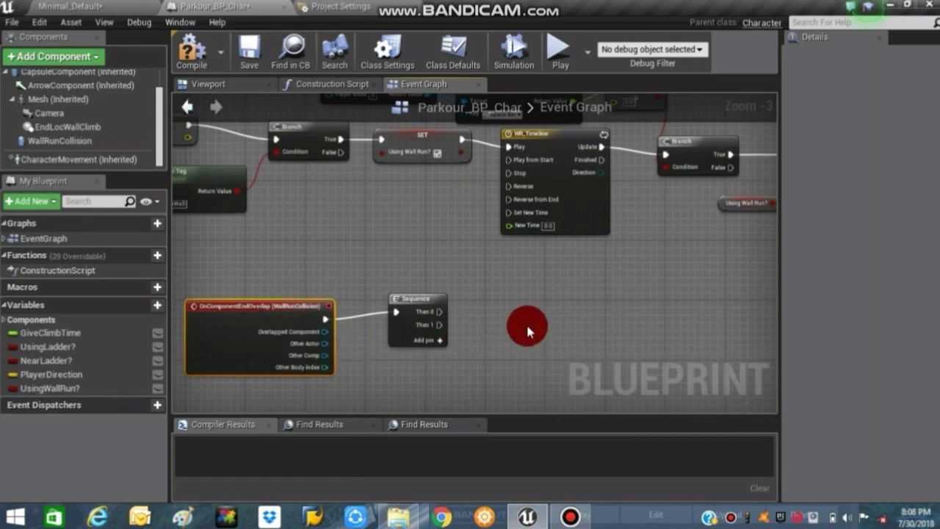
pyautogui.moveTo(527, 331); pyautogui.dragTo(457, 328, button='right')
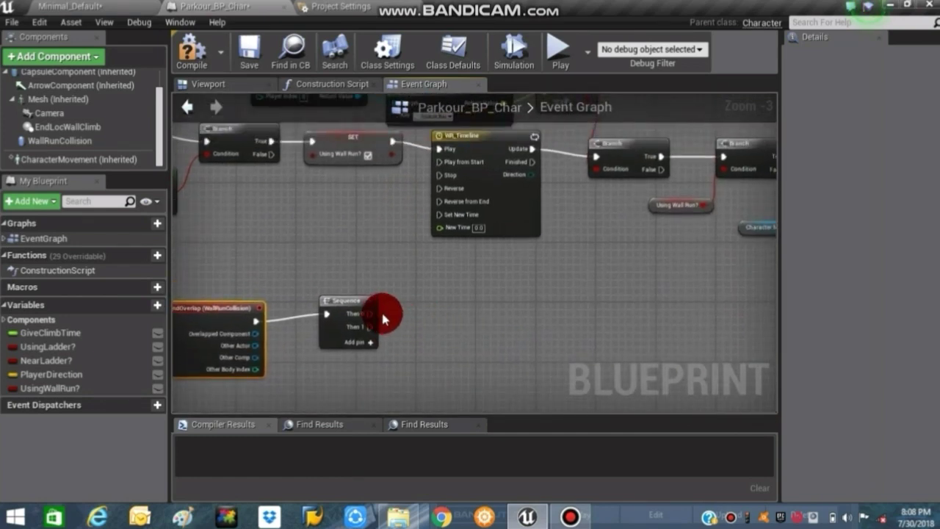
pyautogui.moveTo(383, 317)
pyautogui.mouseDown()
pyautogui.moveTo(462, 175)
pyautogui.moveTo(370, 316)
pyautogui.mouseUp()
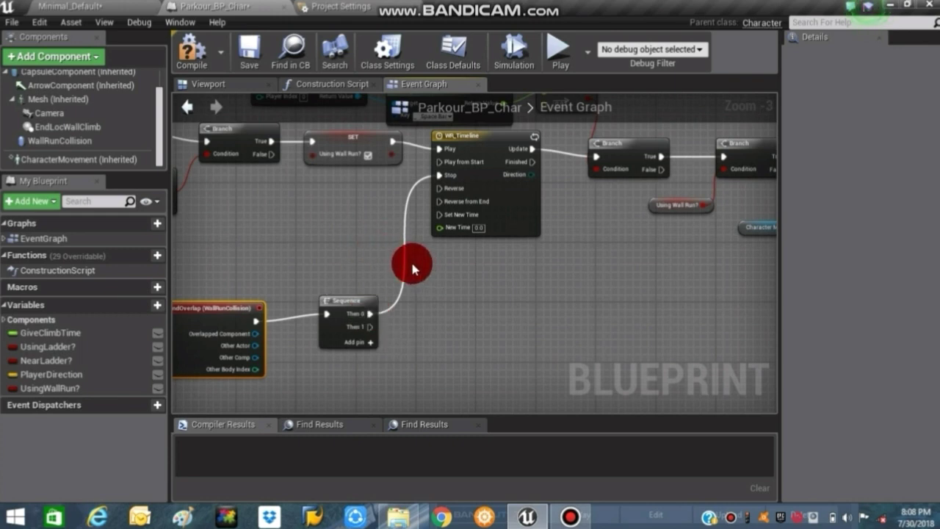
pyautogui.moveTo(457, 300); pyautogui.dragTo(384, 269, button='right')
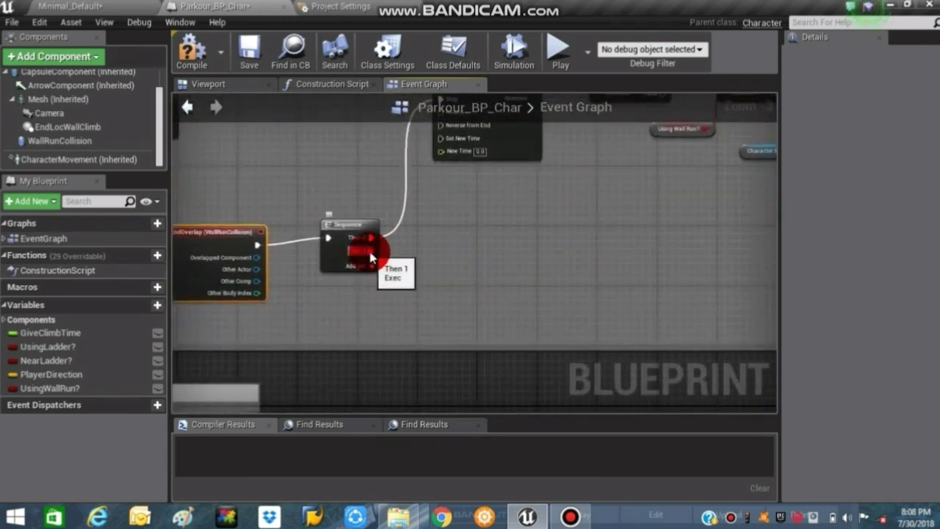
pyautogui.moveTo(371, 256); pyautogui.dragTo(462, 248)
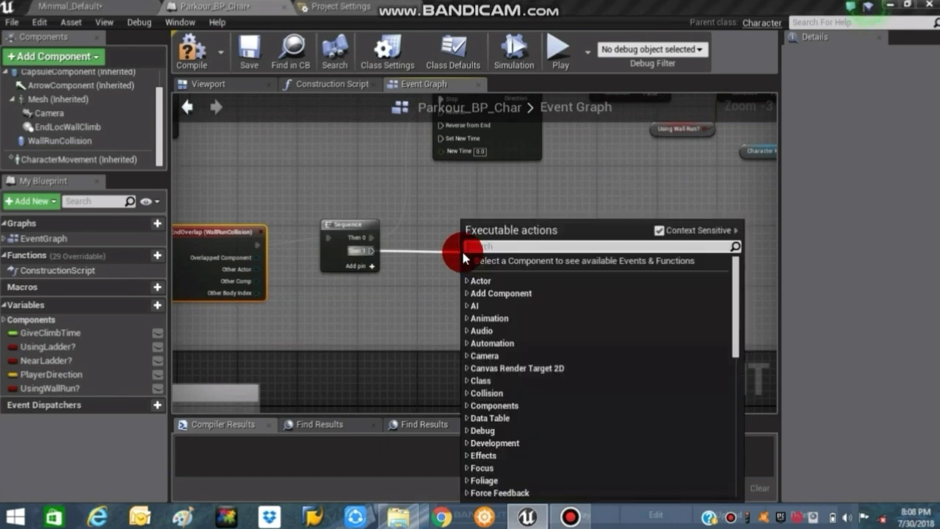
# - Add a Branch after Then 1, conditioned on Actor Has Tag targeting the overlap's Other Actor
pyautogui.write('bra')
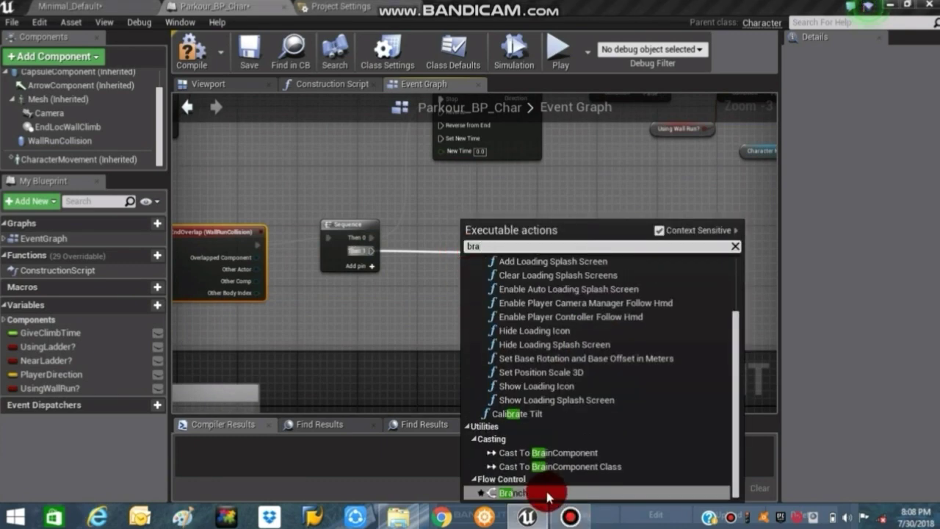
pyautogui.click(547, 496)
pyautogui.moveTo(503, 268)
pyautogui.mouseDown()
pyautogui.moveTo(487, 245)
pyautogui.moveTo(441, 312)
pyautogui.mouseUp()
pyautogui.write('A')
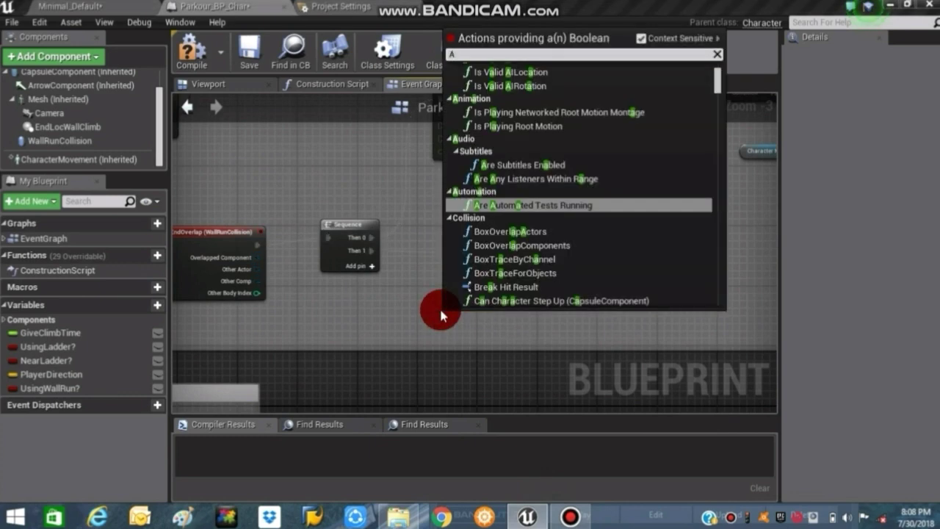
pyautogui.write('ctor')
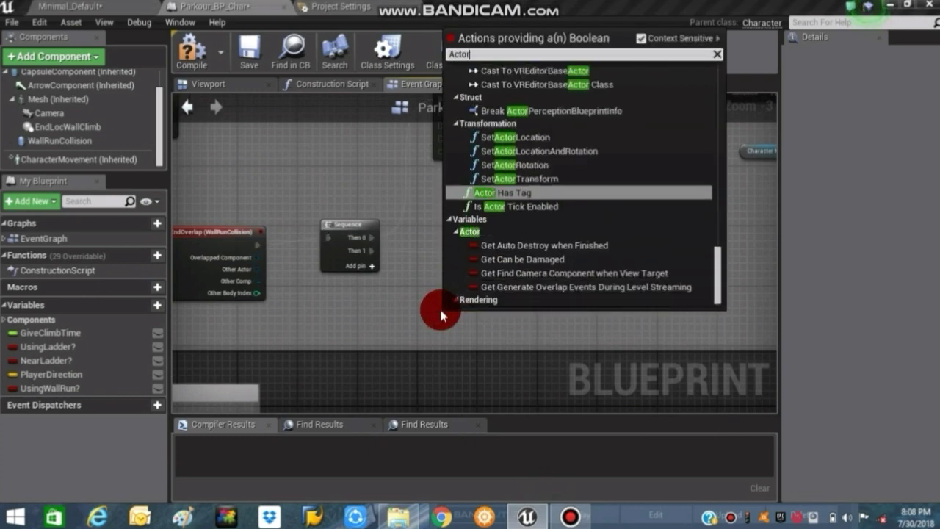
pyautogui.press('Return')
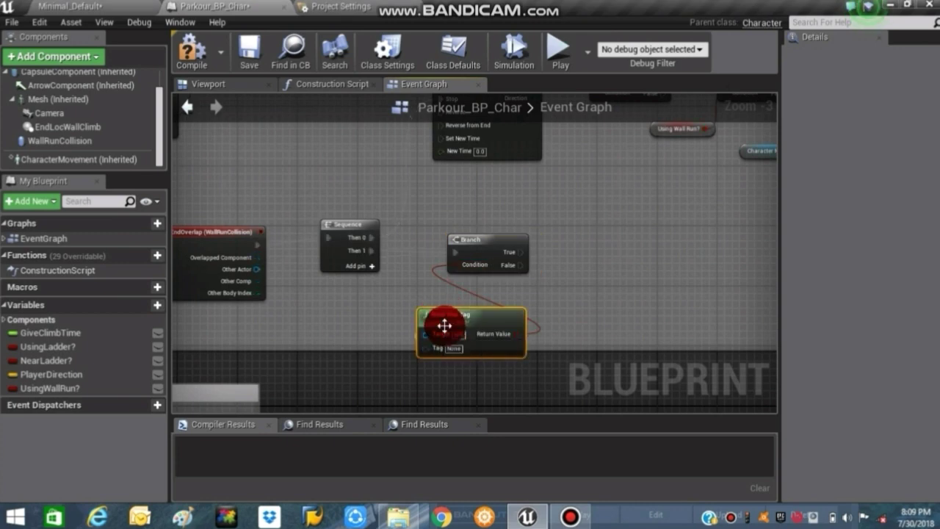
pyautogui.moveTo(426, 334); pyautogui.dragTo(258, 269)
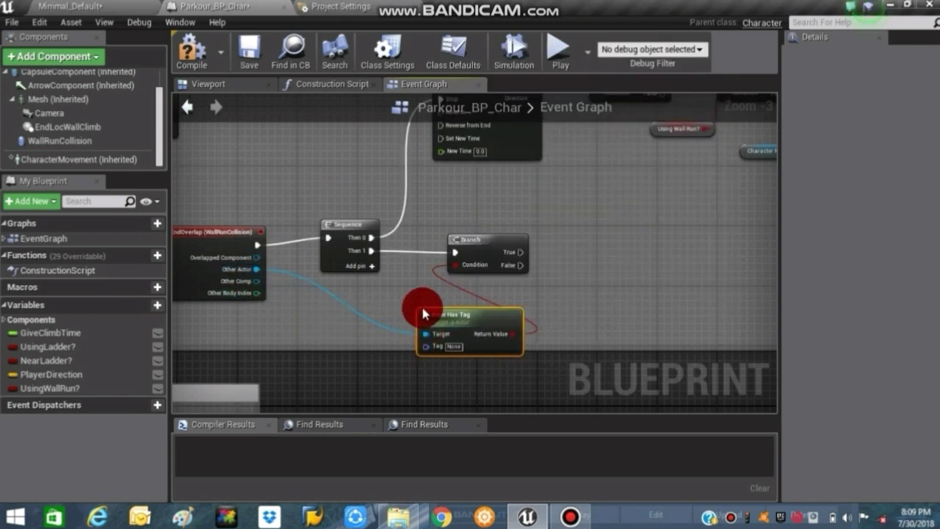
pyautogui.moveTo(447, 314); pyautogui.dragTo(372, 292)
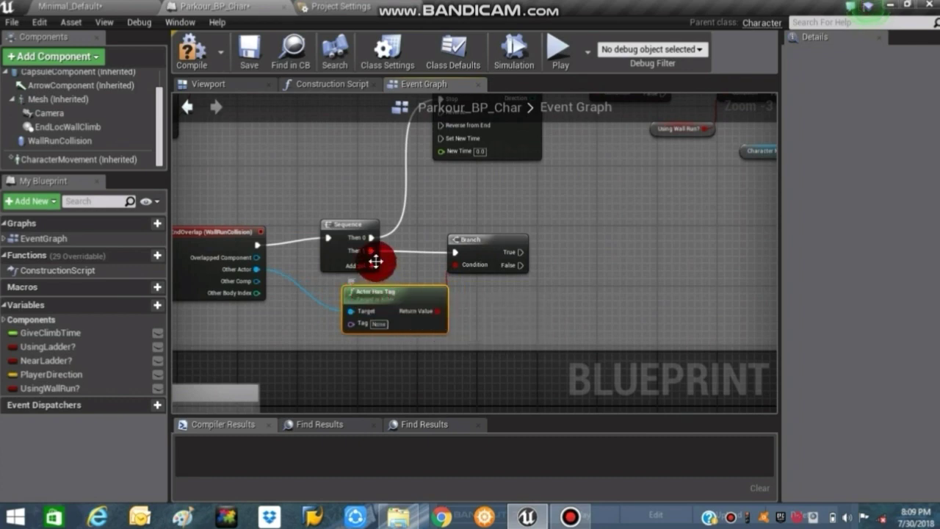
# - Copy the RunWall tag from the earlier tag check into the new Actor Has Tag node
pyautogui.moveTo(173, 131); pyautogui.dragTo(414, 204, button='right')
pyautogui.click(356, 201)
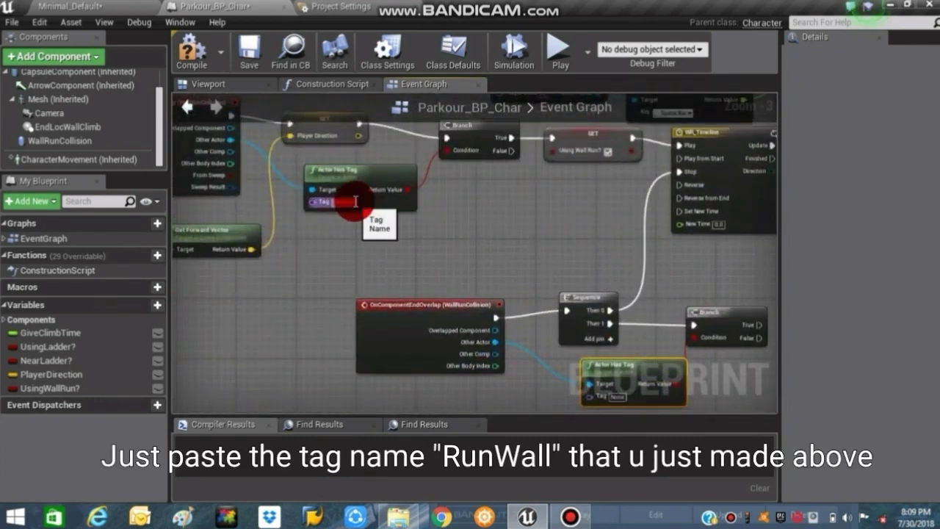
pyautogui.hotkey('ctrl', 'v')
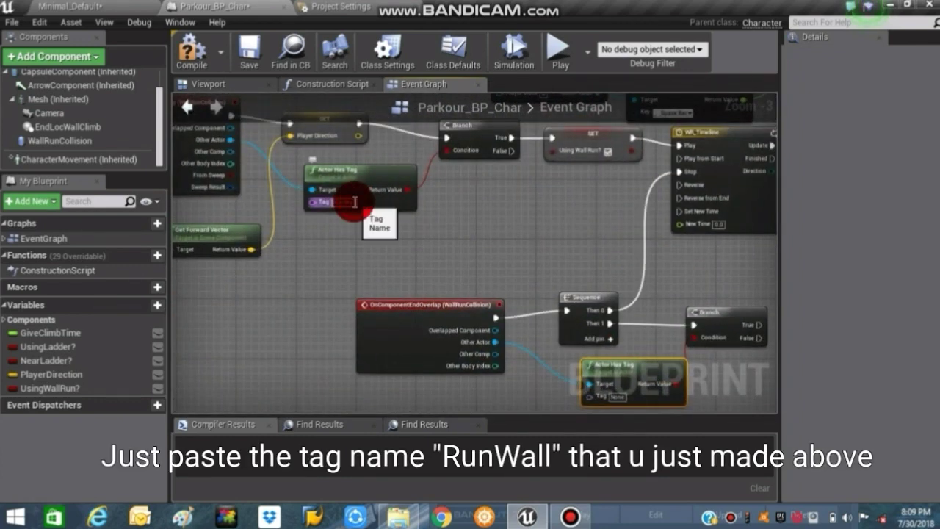
pyautogui.moveTo(584, 321); pyautogui.dragTo(530, 193, button='right')
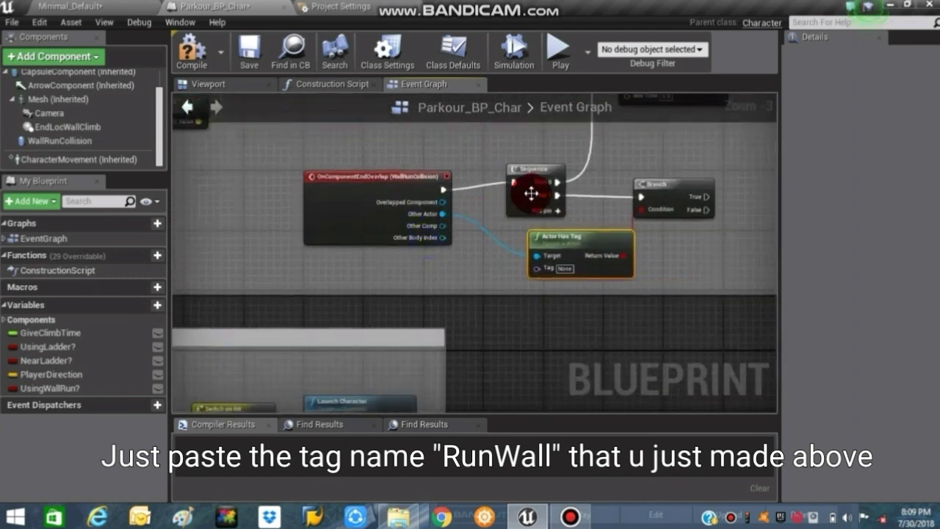
pyautogui.click(571, 268)
pyautogui.hotkey('ctrl', 'v')
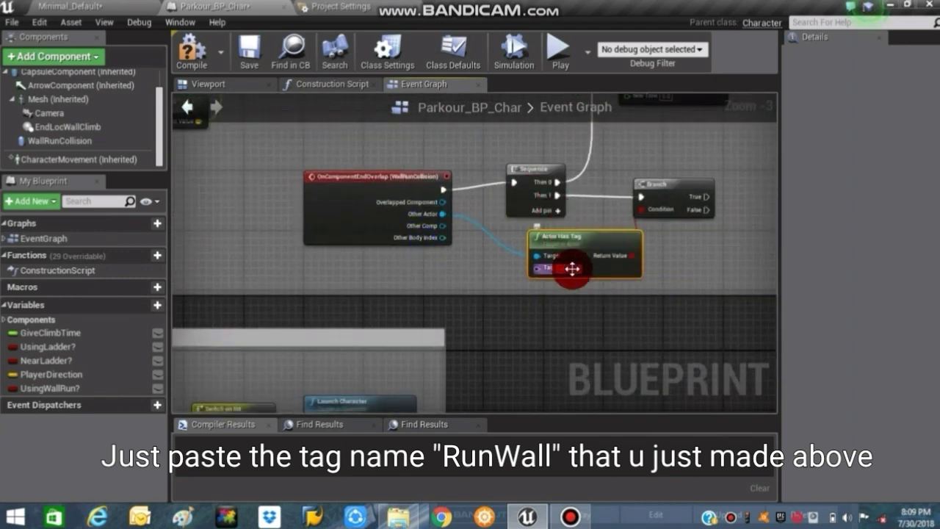
pyautogui.click(654, 252)
pyautogui.moveTo(654, 250)
pyautogui.mouseDown(button='right')
pyautogui.moveTo(515, 313)
pyautogui.moveTo(365, 300)
pyautogui.mouseUp(button='right')
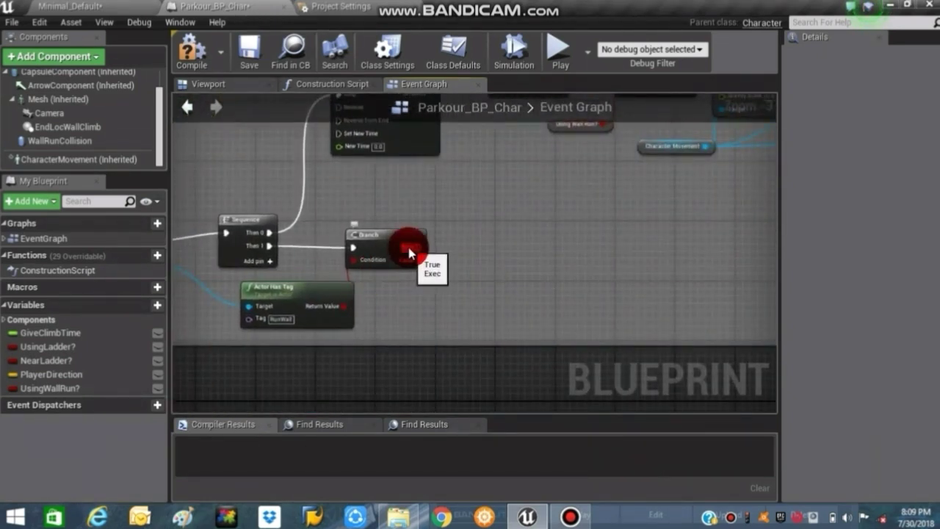
pyautogui.moveTo(440, 235); pyautogui.dragTo(199, 308, button='right')
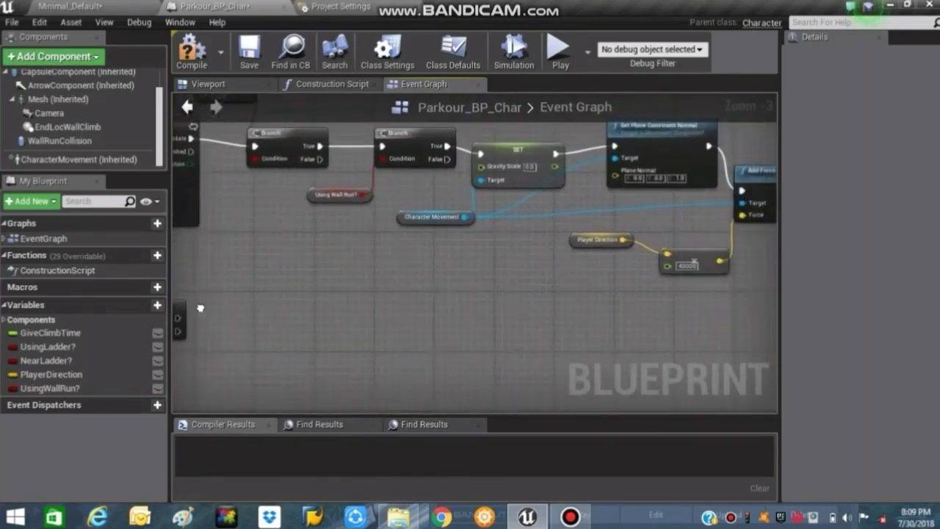
# - Duplicate the Gravity Scale setter with Character Movement and run it, value 1, from the Branch's True output
pyautogui.click(517, 160)
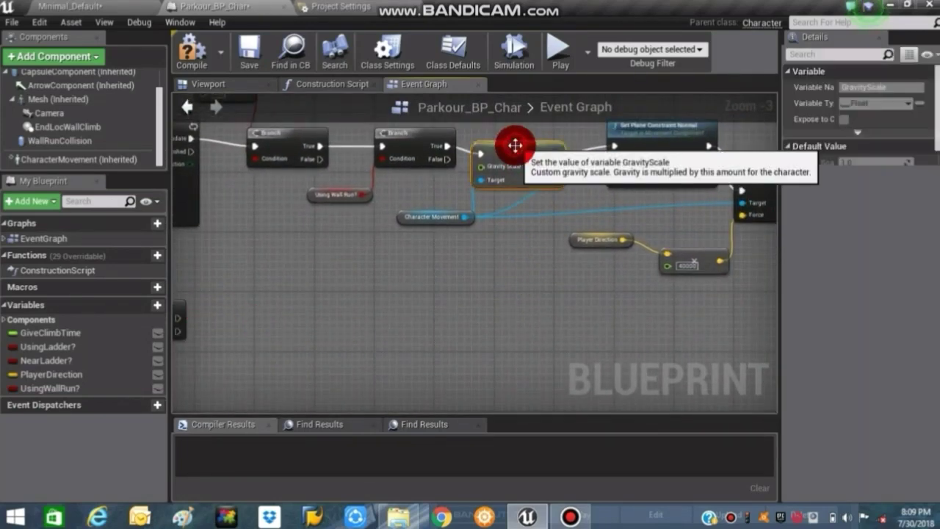
pyautogui.click(415, 221)
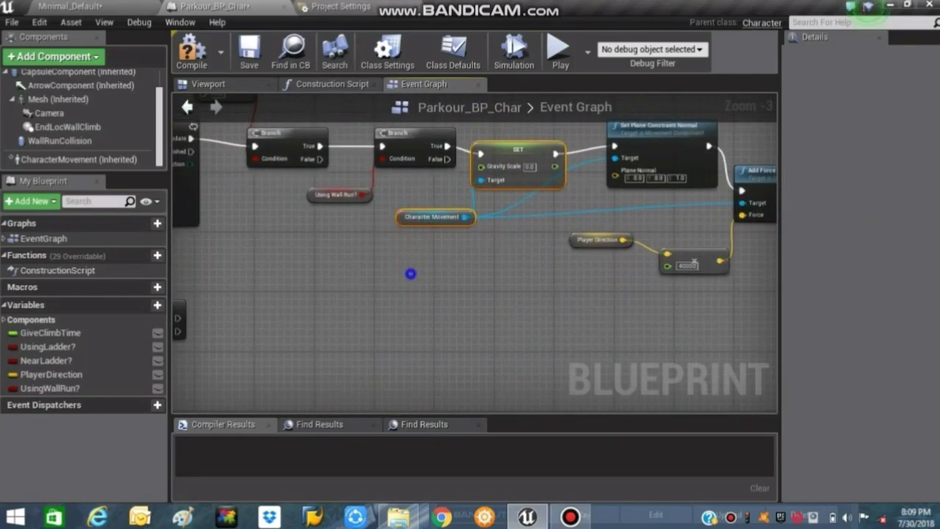
pyautogui.moveTo(411, 272); pyautogui.dragTo(537, 202, button='right')
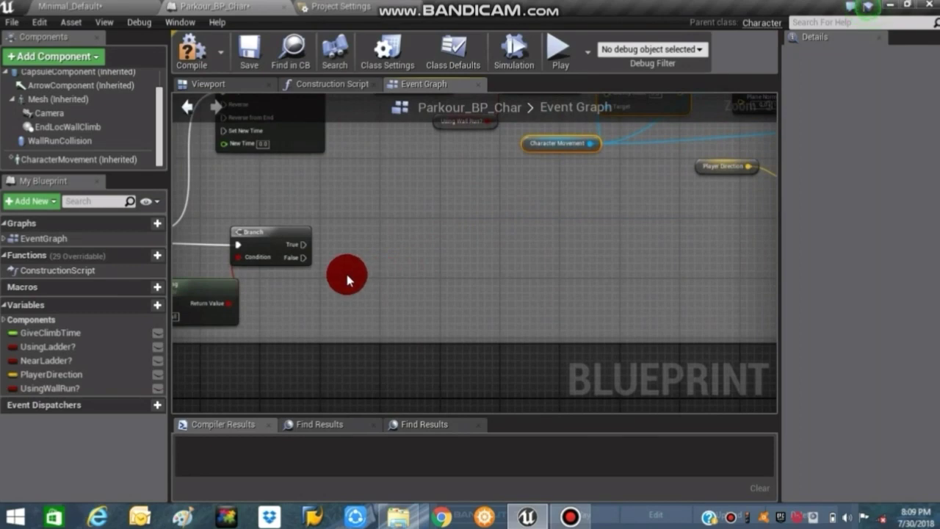
pyautogui.hotkey('ctrl', 'v')
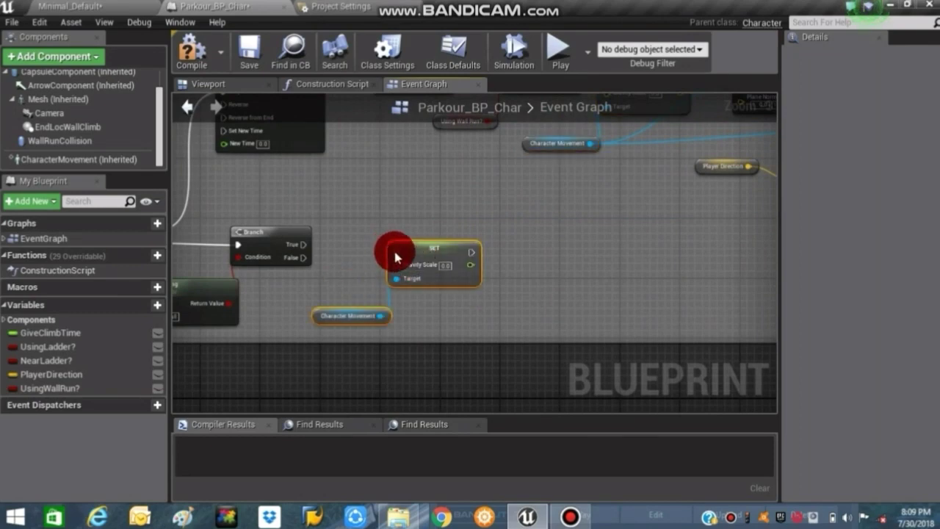
pyautogui.moveTo(394, 252); pyautogui.dragTo(304, 253)
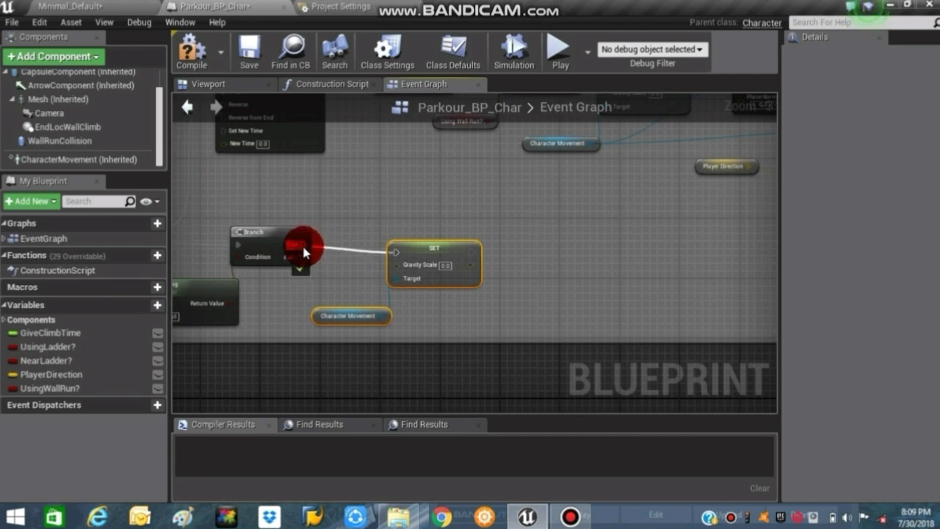
pyautogui.moveTo(302, 243); pyautogui.dragTo(303, 244)
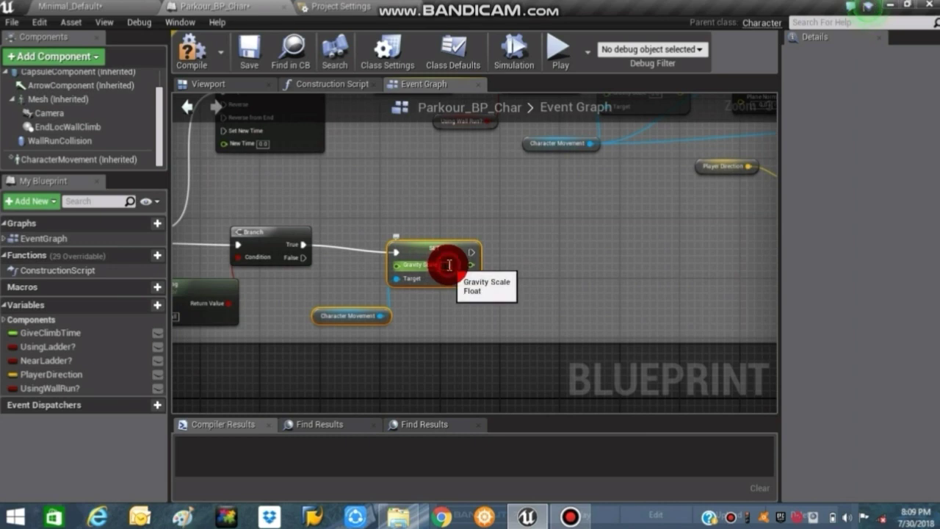
pyautogui.moveTo(492, 266); pyautogui.dragTo(426, 235, button='right')
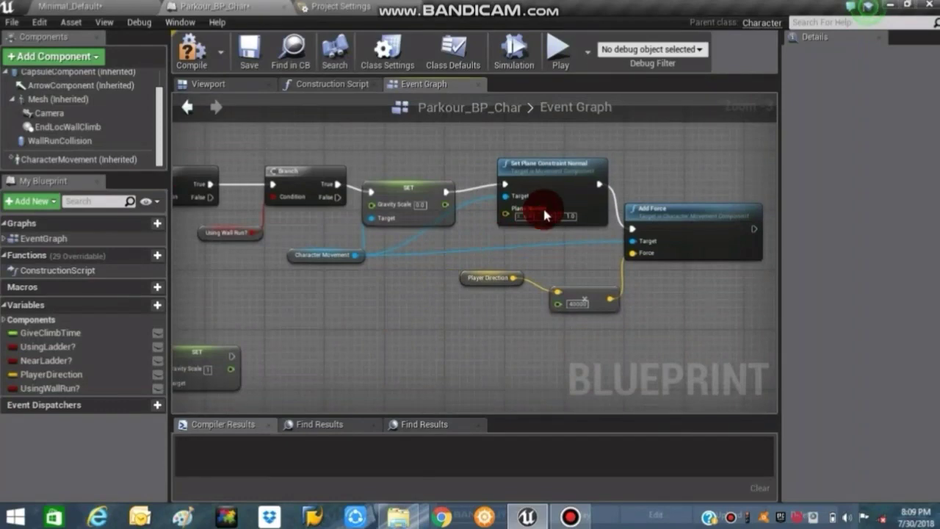
pyautogui.click(553, 186)
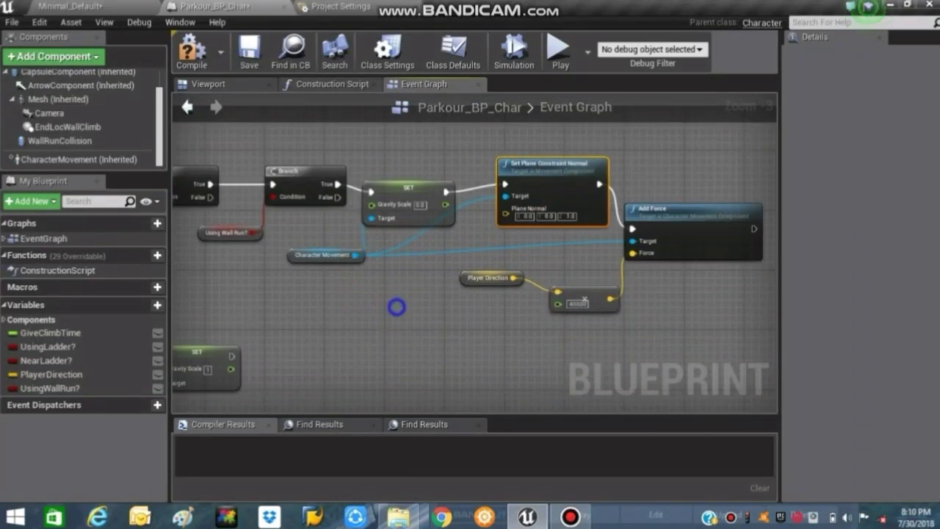
pyautogui.moveTo(394, 306); pyautogui.dragTo(385, 307, button='right')
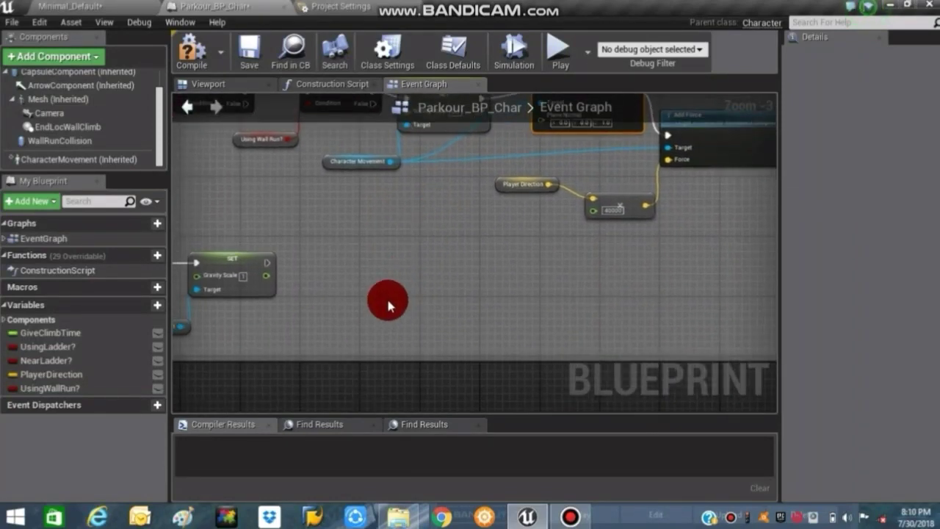
# - Duplicate Set Plane Constraint Normal with a 0,0,0 normal, targeting Character Movement, after the gravity SET
pyautogui.hotkey('ctrl', 'c')
pyautogui.hotkey('ctrl', 'v')
pyautogui.moveTo(429, 323); pyautogui.dragTo(398, 255)
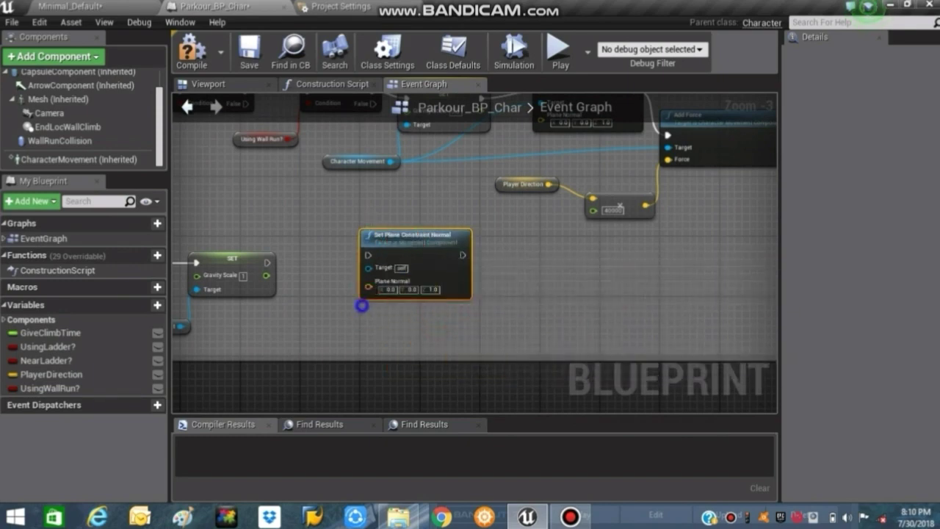
pyautogui.moveTo(359, 305); pyautogui.dragTo(419, 294, button='right')
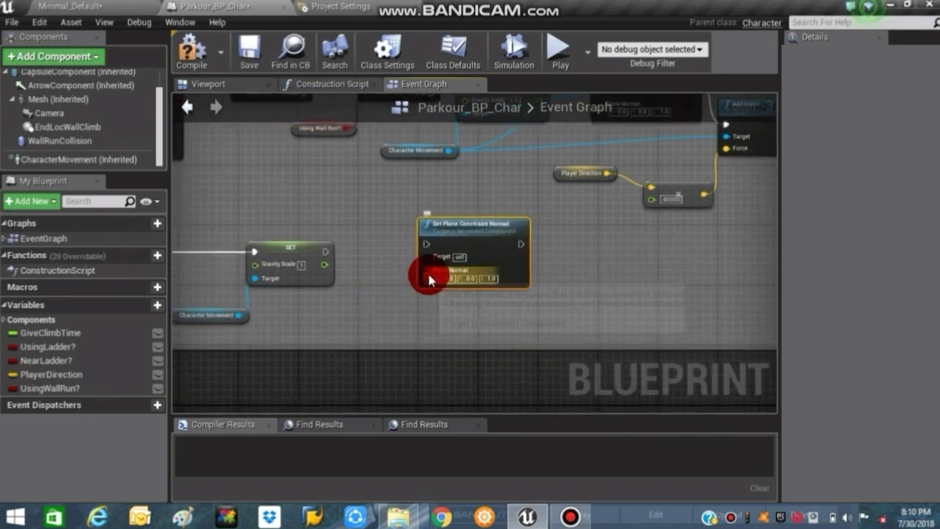
pyautogui.moveTo(428, 263)
pyautogui.mouseDown()
pyautogui.moveTo(238, 316)
pyautogui.moveTo(311, 288)
pyautogui.mouseUp()
pyautogui.moveTo(323, 255); pyautogui.dragTo(430, 247)
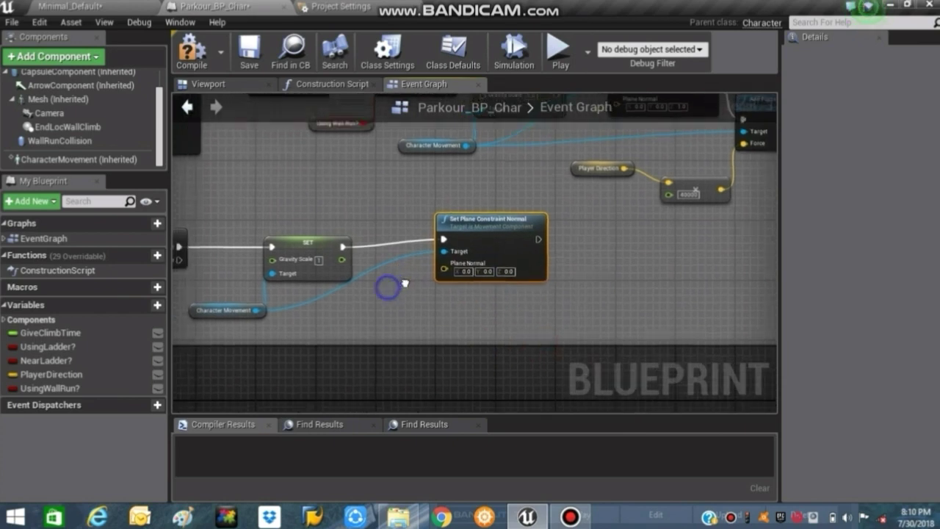
pyautogui.moveTo(388, 287); pyautogui.dragTo(296, 270, button='right')
pyautogui.moveTo(377, 292); pyautogui.dragTo(331, 297, button='right')
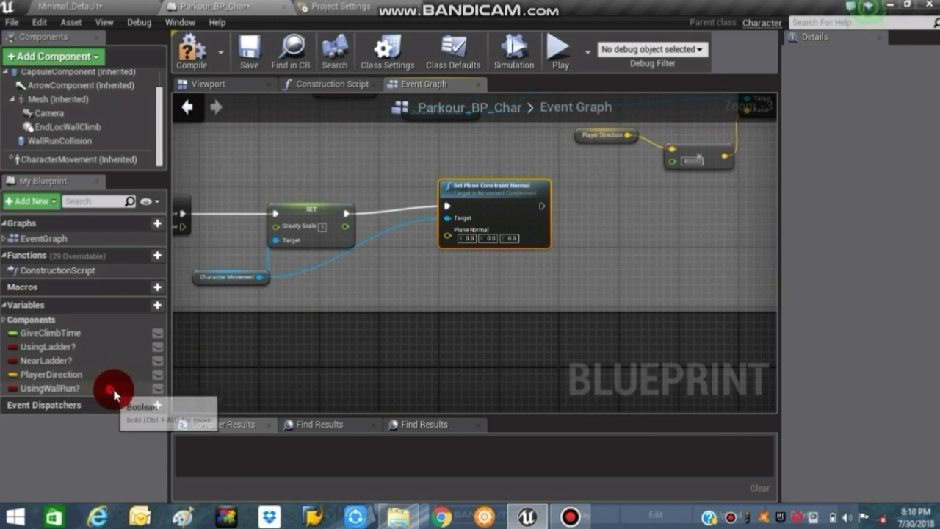
# - Chain a SET node clearing UsingWallRun? to false after the constraint reset
pyautogui.moveTo(115, 388)
pyautogui.mouseDown()
pyautogui.moveTo(608, 225)
pyautogui.moveTo(549, 208)
pyautogui.mouseUp()
pyautogui.click(622, 247)
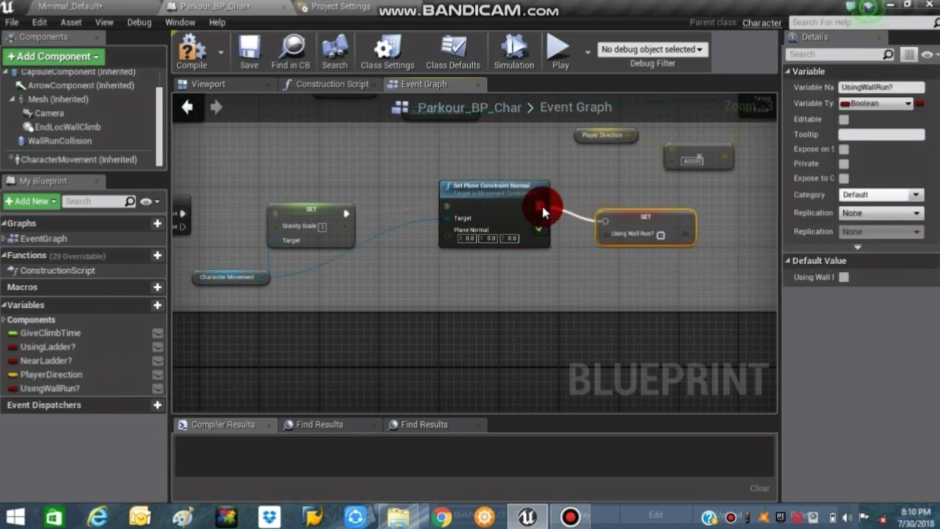
pyautogui.moveTo(346, 213); pyautogui.dragTo(447, 207)
pyautogui.scroll(-2, 455, 275)
# - Reposition the gravity SET node and review the finished BasicWallRun graph
pyautogui.scroll(1, 455, 277)
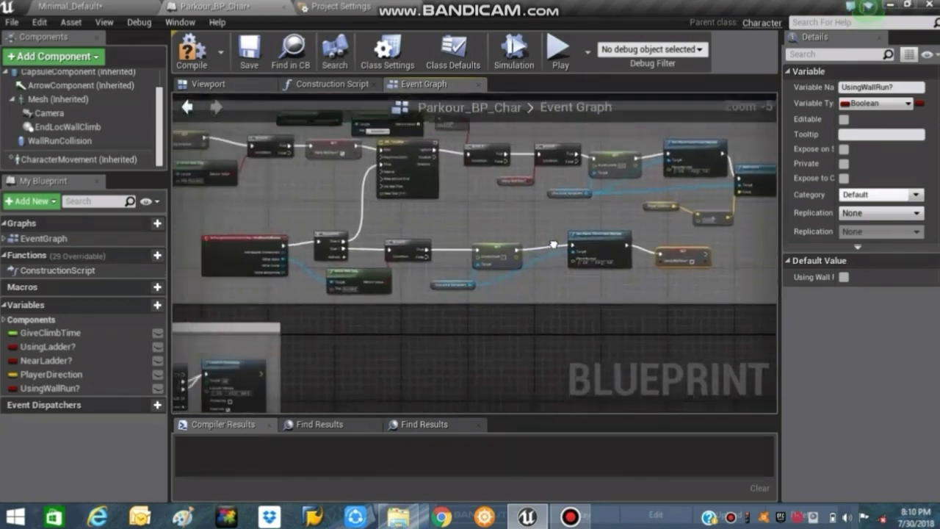
pyautogui.moveTo(456, 277)
pyautogui.mouseDown(button='right')
pyautogui.moveTo(431, 273)
pyautogui.moveTo(415, 329)
pyautogui.mouseUp(button='right')
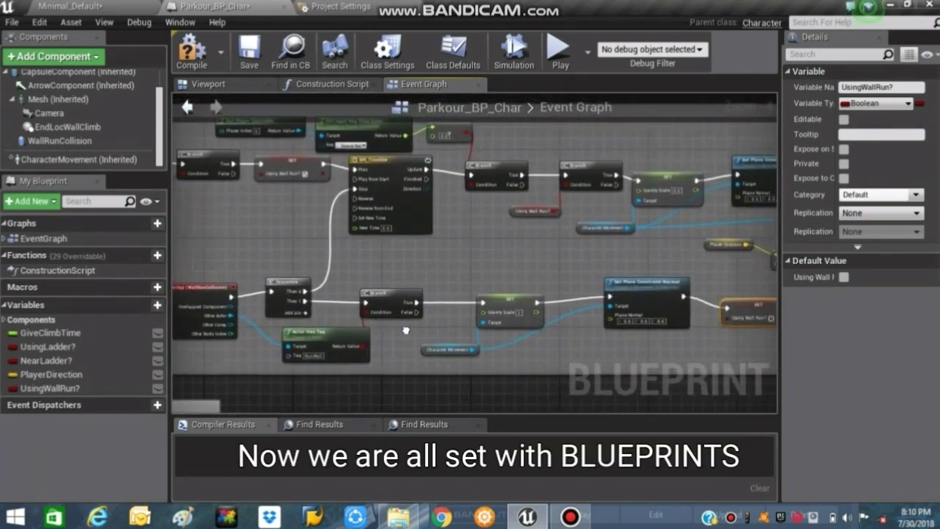
pyautogui.moveTo(483, 299); pyautogui.dragTo(443, 299, button='right')
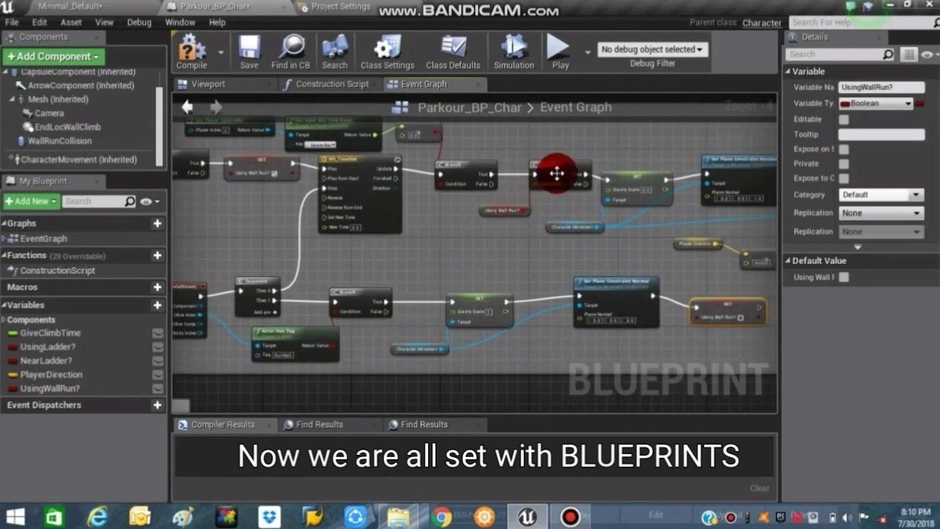
pyautogui.moveTo(584, 183)
pyautogui.mouseDown()
pyautogui.moveTo(499, 281)
pyautogui.moveTo(453, 300)
pyautogui.mouseUp()
pyautogui.moveTo(496, 307)
pyautogui.mouseDown()
pyautogui.moveTo(475, 304)
pyautogui.moveTo(512, 290)
pyautogui.moveTo(478, 295)
pyautogui.mouseUp()
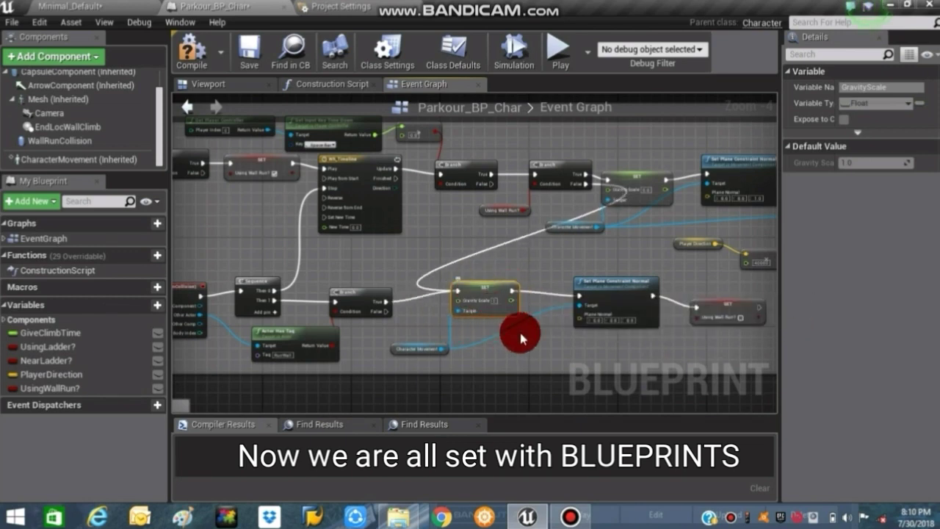
pyautogui.moveTo(521, 330); pyautogui.dragTo(509, 308, button='right')
pyautogui.moveTo(653, 315)
pyautogui.mouseDown(button='right')
pyautogui.moveTo(533, 318)
pyautogui.moveTo(557, 297)
pyautogui.moveTo(668, 288)
pyautogui.mouseUp(button='right')
pyautogui.scroll(-2, 532, 318)
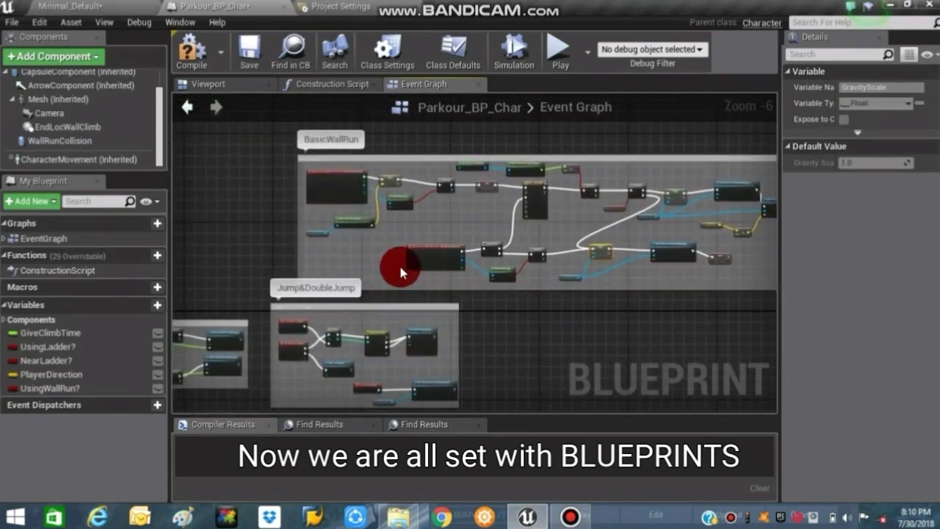
pyautogui.scroll(1, 382, 261)
pyautogui.moveTo(367, 254)
pyautogui.mouseDown(button='right')
pyautogui.moveTo(356, 292)
pyautogui.moveTo(172, 293)
pyautogui.mouseUp(button='right')
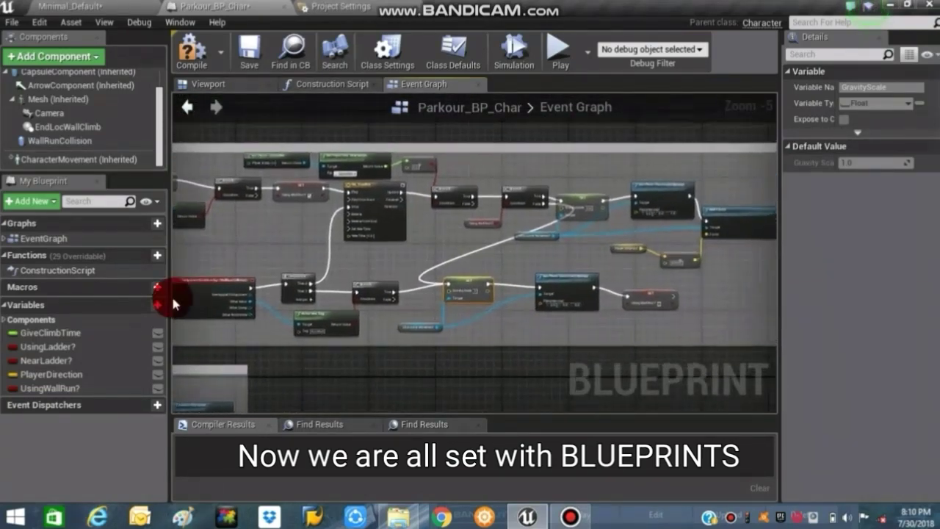
# - Select the WallRunCollision component, then return to the Minimal_Default level
pyautogui.click(114, 142)
pyautogui.scroll(2, 203, 213)
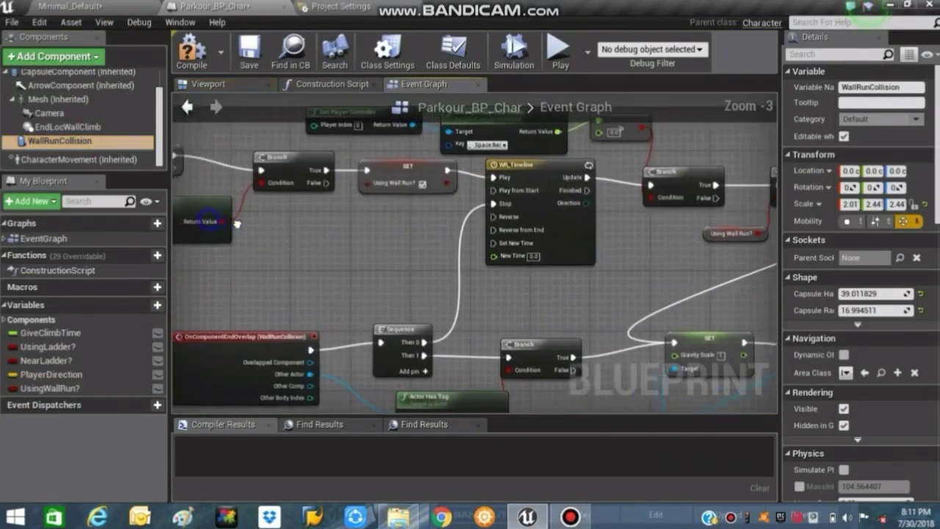
pyautogui.moveTo(294, 220); pyautogui.dragTo(409, 203, button='right')
pyautogui.click(117, 7)
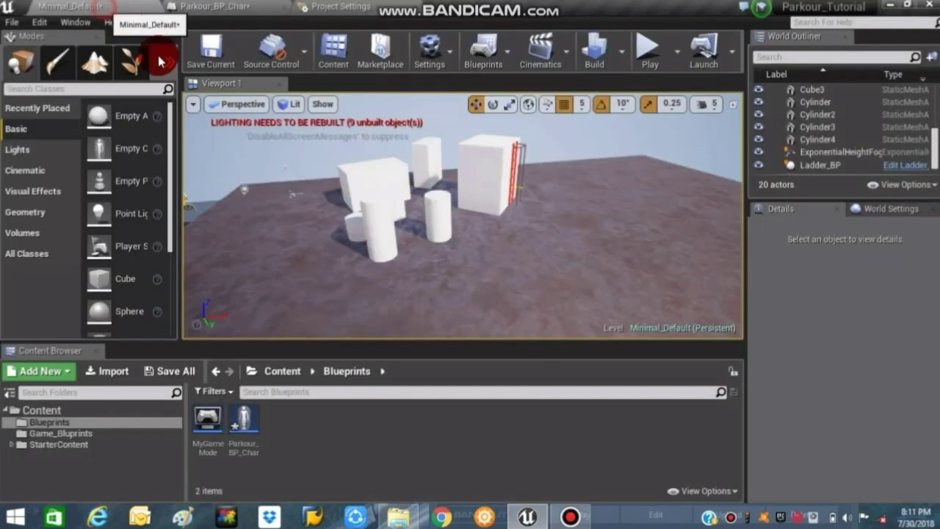
# - Alt-drag Cube3 to make cube copies and move Cube5 beside the big cube
pyautogui.moveTo(357, 152)
pyautogui.mouseDown()
pyautogui.moveTo(516, 204)
pyautogui.moveTo(502, 192)
pyautogui.mouseUp()
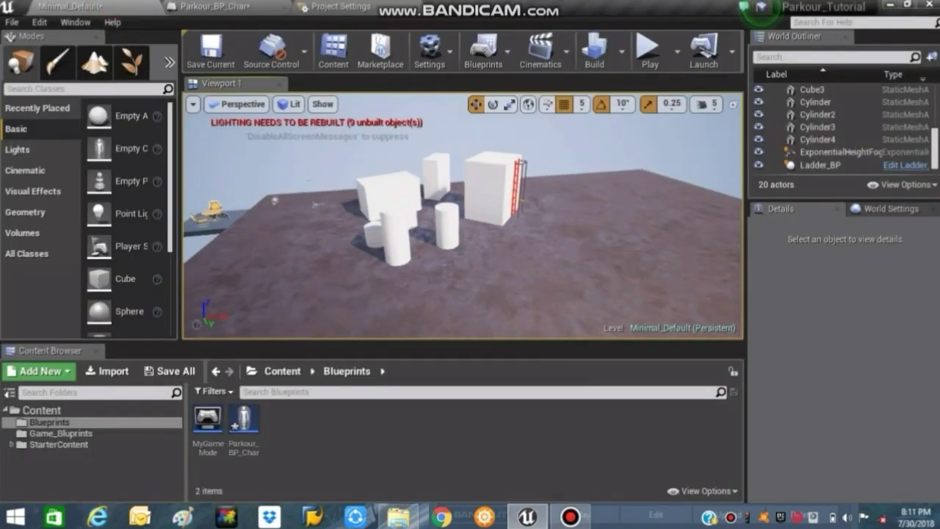
pyautogui.click(506, 196)
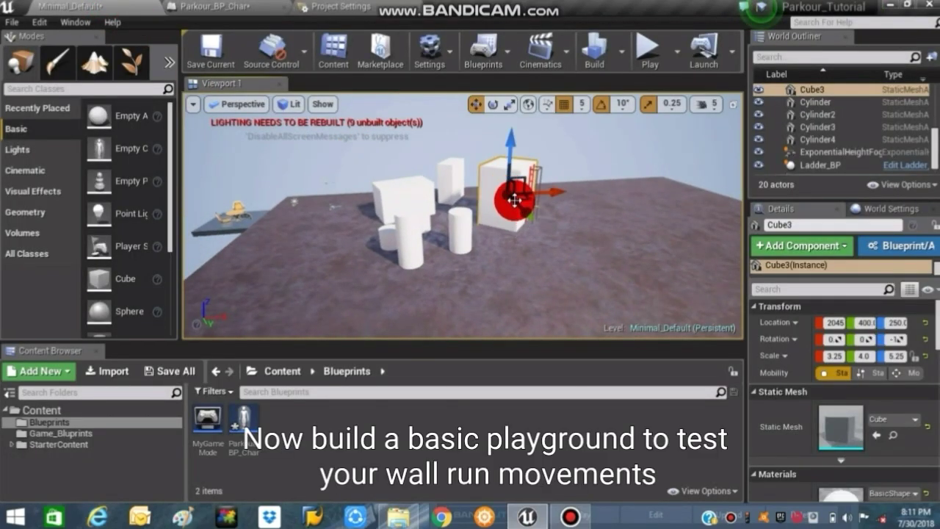
pyautogui.click(511, 200)
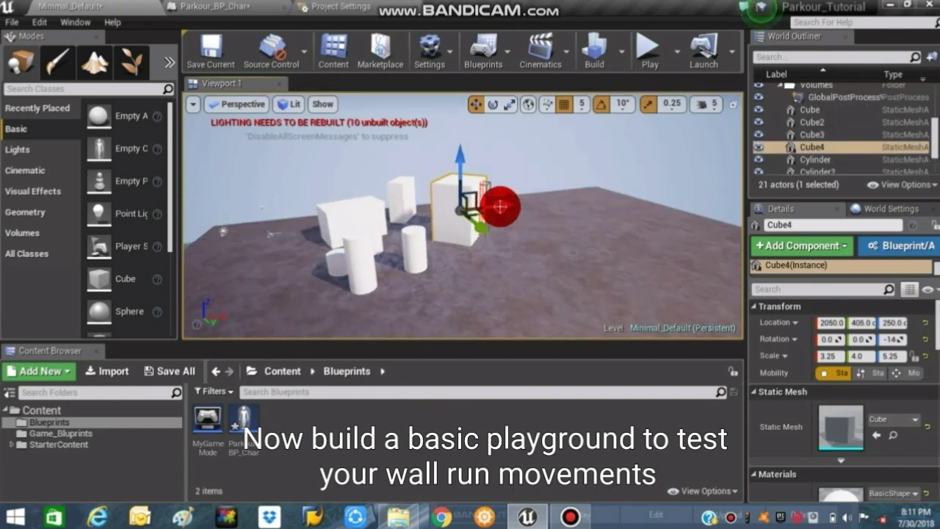
pyautogui.moveTo(514, 223)
pyautogui.keyDown('alt'); pyautogui.mouseDown()
pyautogui.moveTo(389, 258)
pyautogui.moveTo(542, 236)
pyautogui.mouseUp(); pyautogui.keyUp('alt')
pyautogui.scroll(-5, 389, 258)
pyautogui.moveTo(542, 236); pyautogui.dragTo(542, 236, button='right')
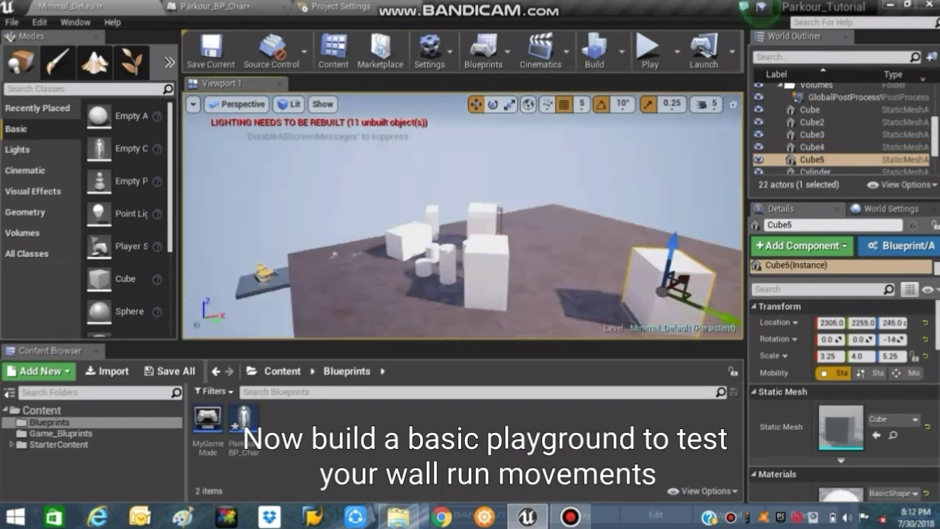
pyautogui.moveTo(542, 242); pyautogui.dragTo(508, 278)
pyautogui.scroll(3, 507, 278)
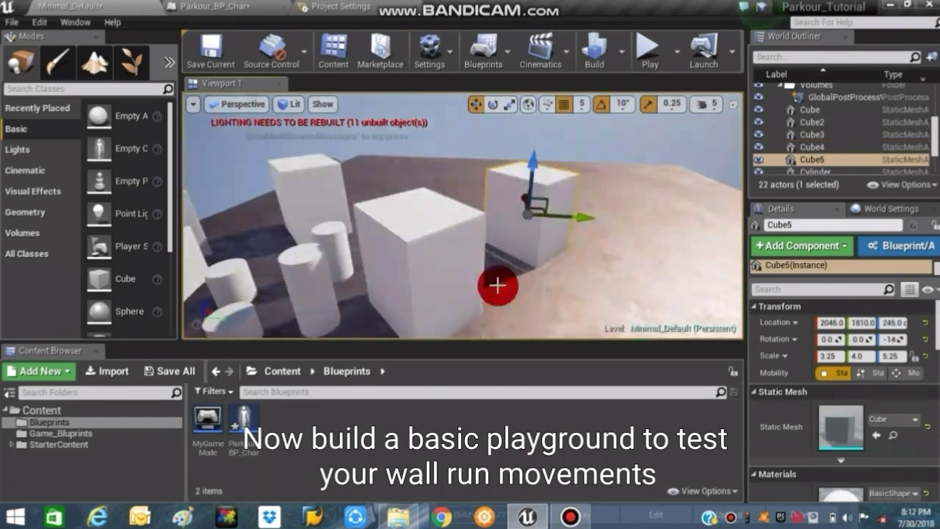
# - Place a Wall_400x200 from StarterContent/Architecture and rotate it 40 degrees
pyautogui.click(283, 371)
pyautogui.click(73, 444)
pyautogui.doubleClick(311, 441)
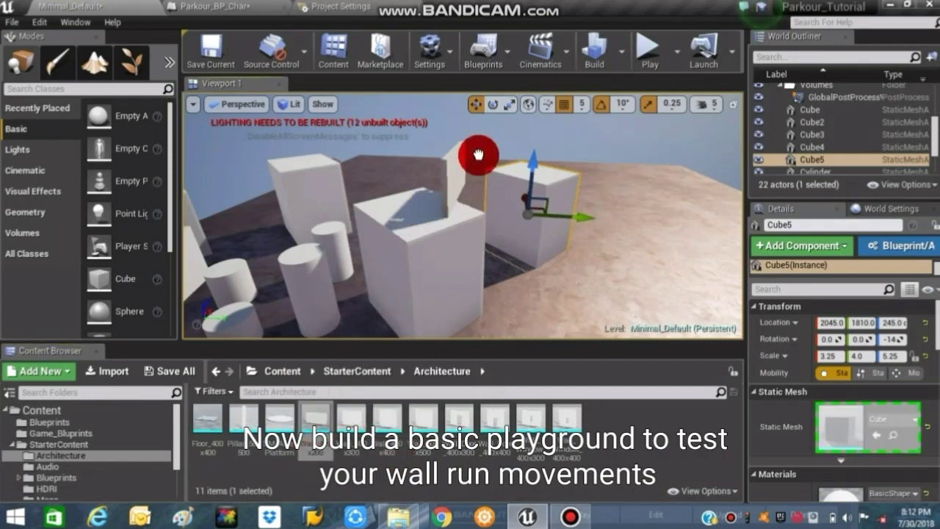
pyautogui.moveTo(390, 446)
pyautogui.mouseDown()
pyautogui.moveTo(448, 235)
pyautogui.moveTo(440, 212)
pyautogui.mouseUp()
pyautogui.moveTo(440, 211)
pyautogui.mouseDown(button='right')
pyautogui.moveTo(470, 220)
pyautogui.moveTo(518, 105)
pyautogui.mouseUp(button='right')
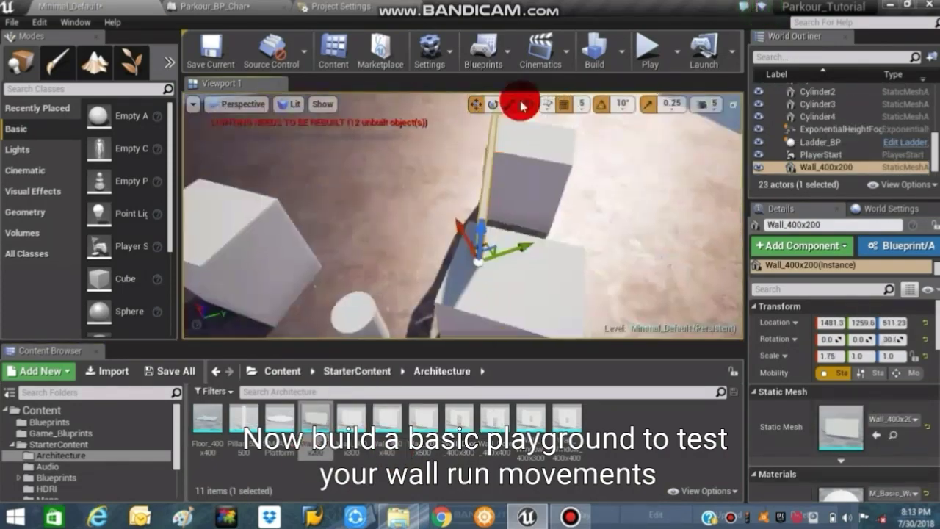
pyautogui.press('e')
pyautogui.moveTo(466, 254); pyautogui.dragTo(501, 250)
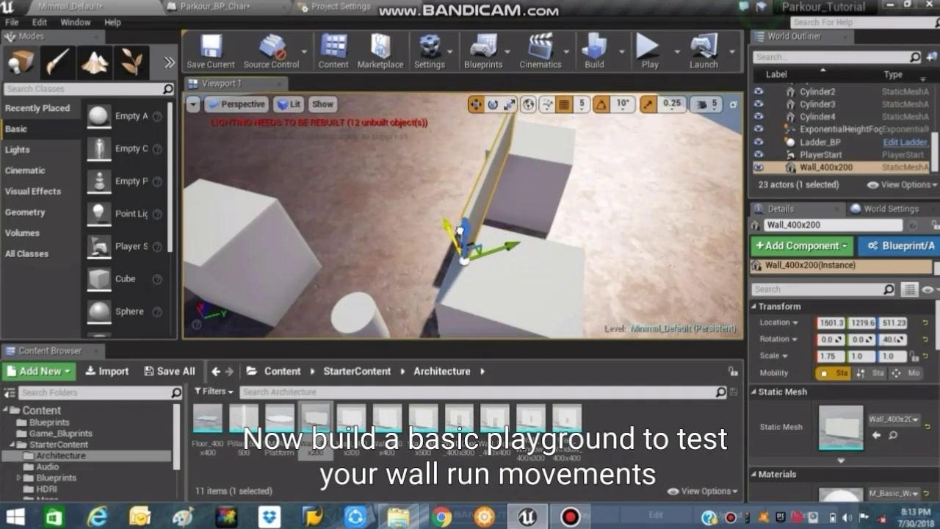
# - Give the wall the M_Basic_Floor material and shift it along X
pyautogui.moveTo(501, 250)
pyautogui.mouseDown(button='right')
pyautogui.moveTo(425, 220)
pyautogui.moveTo(492, 293)
pyautogui.mouseUp(button='right')
pyautogui.click(426, 220)
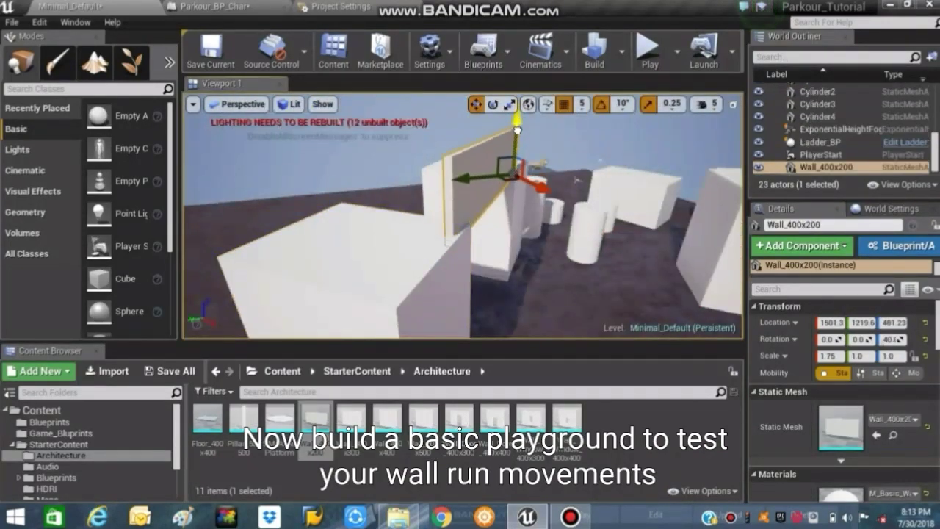
pyautogui.click(895, 493)
pyautogui.click(808, 311)
pyautogui.moveTo(463, 220); pyautogui.dragTo(440, 213, button='right')
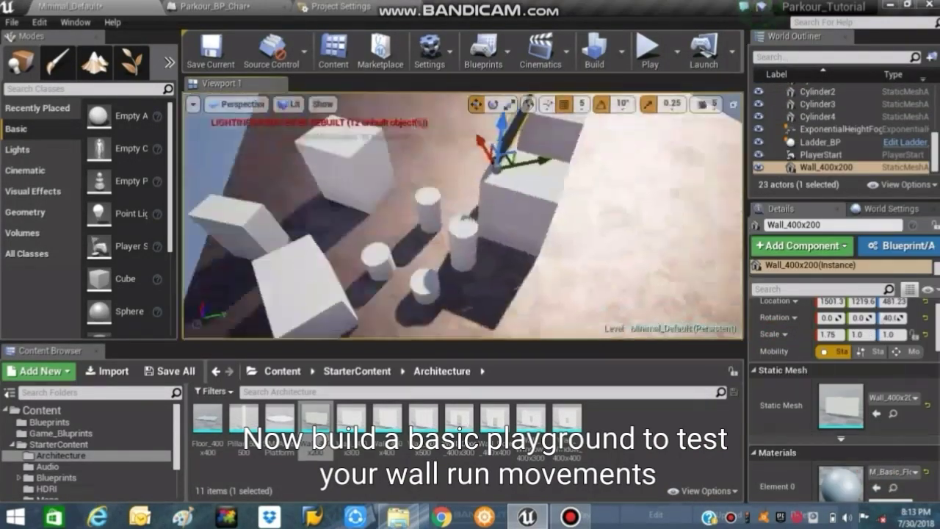
pyautogui.moveTo(503, 168); pyautogui.dragTo(526, 172)
pyautogui.moveTo(526, 172)
pyautogui.mouseDown(button='right')
pyautogui.moveTo(499, 191)
pyautogui.moveTo(440, 206)
pyautogui.mouseUp(button='right')
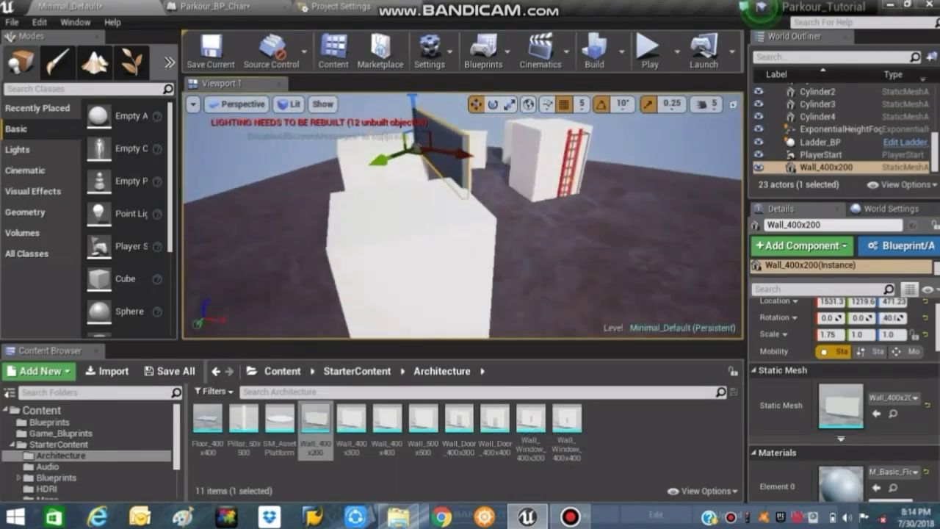
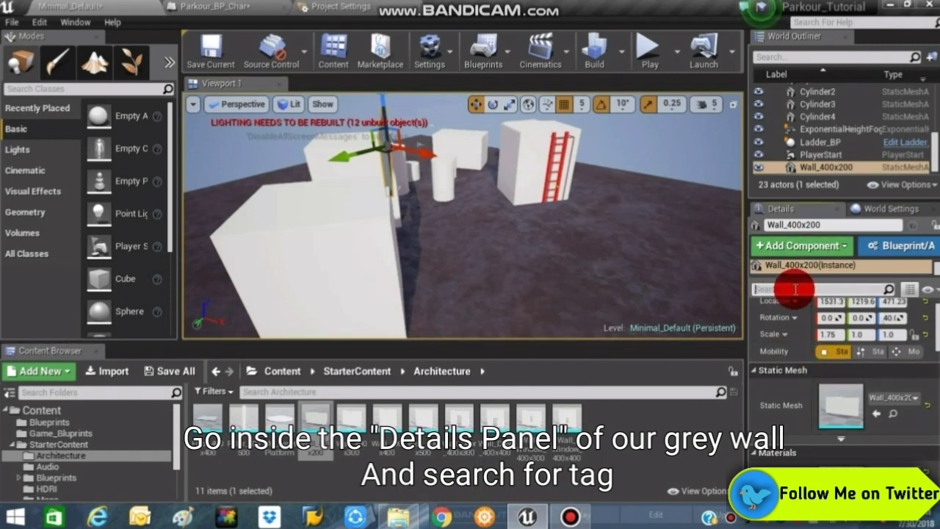
# - Filter the wall's Details to 'tag' and add an element to Actor Tags
pyautogui.click(795, 289)
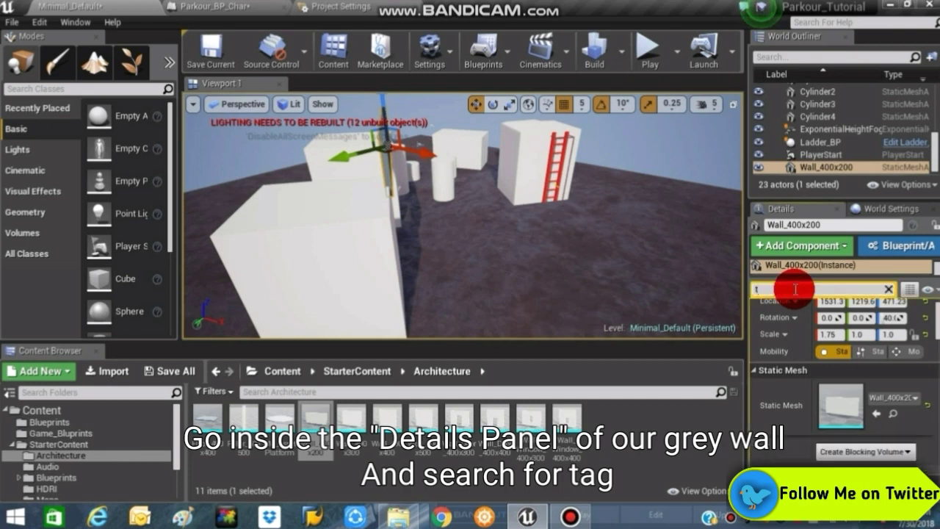
pyautogui.write('tag')
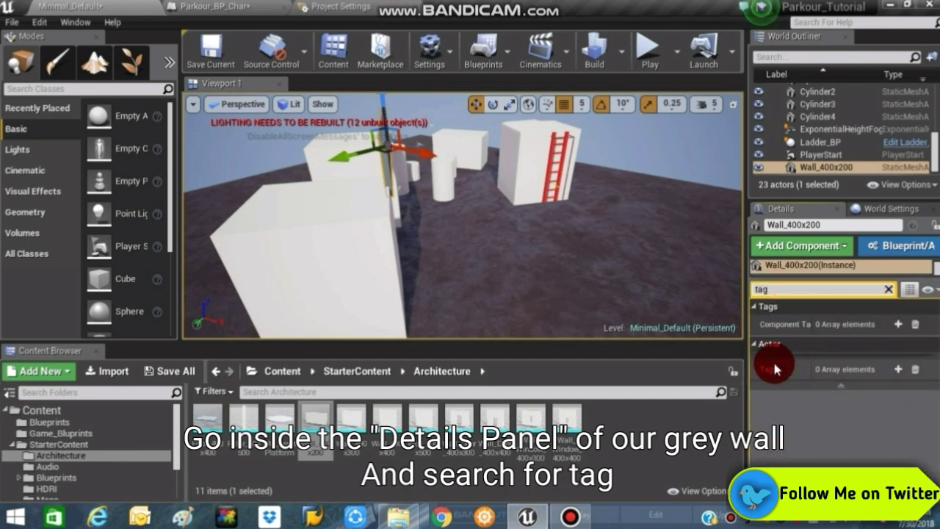
pyautogui.click(897, 369)
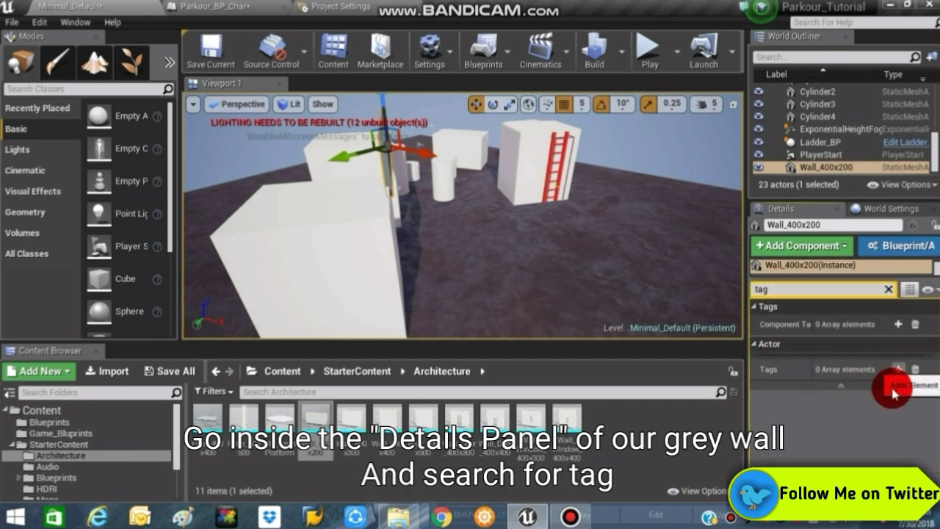
# - Try pasting a tag name into the new entry, then discard it so it reads None
pyautogui.click(846, 386)
pyautogui.moveTo(848, 387)
pyautogui.mouseDown()
pyautogui.moveTo(822, 389)
pyautogui.moveTo(846, 389)
pyautogui.mouseUp()
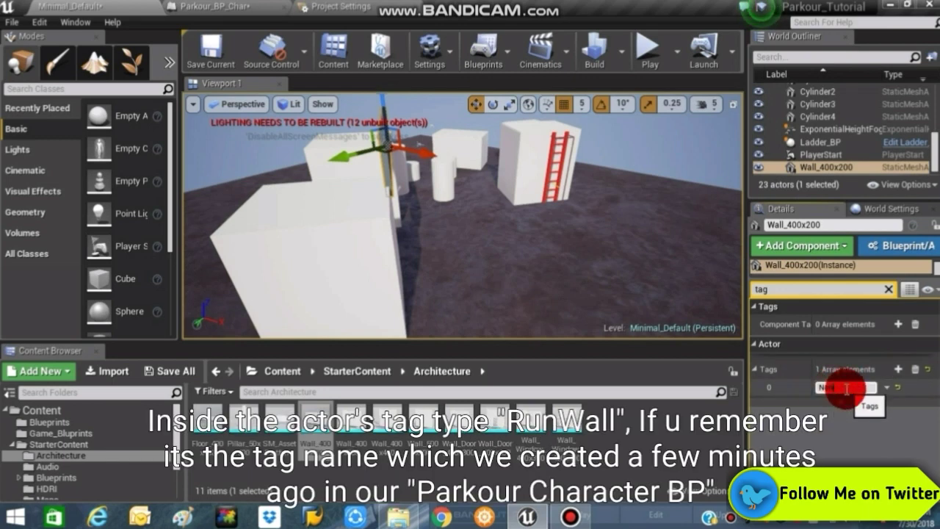
pyautogui.hotkey('ctrl', 'v')
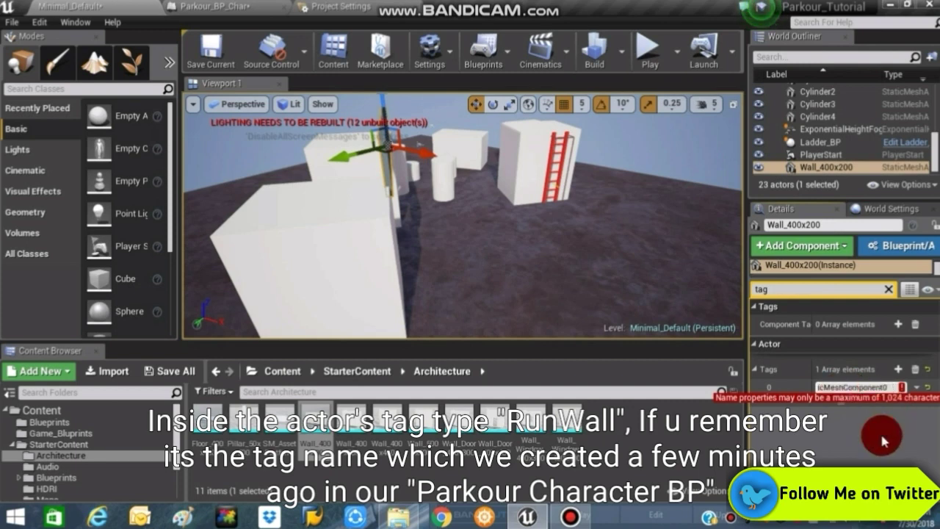
pyautogui.click(876, 497)
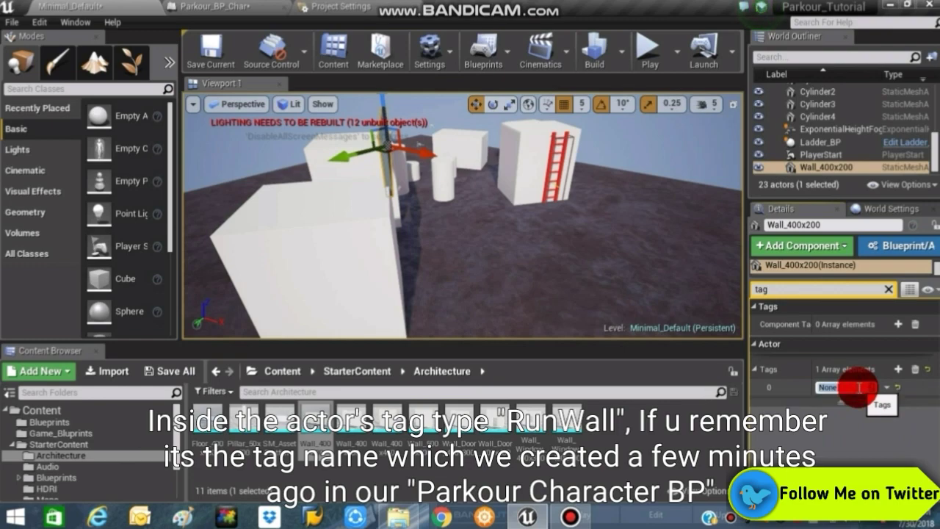
# - Make Parkour_BP_Char's Actor Has Tag node check for 'RunWall', then return to the wall's tag field
pyautogui.click(242, 7)
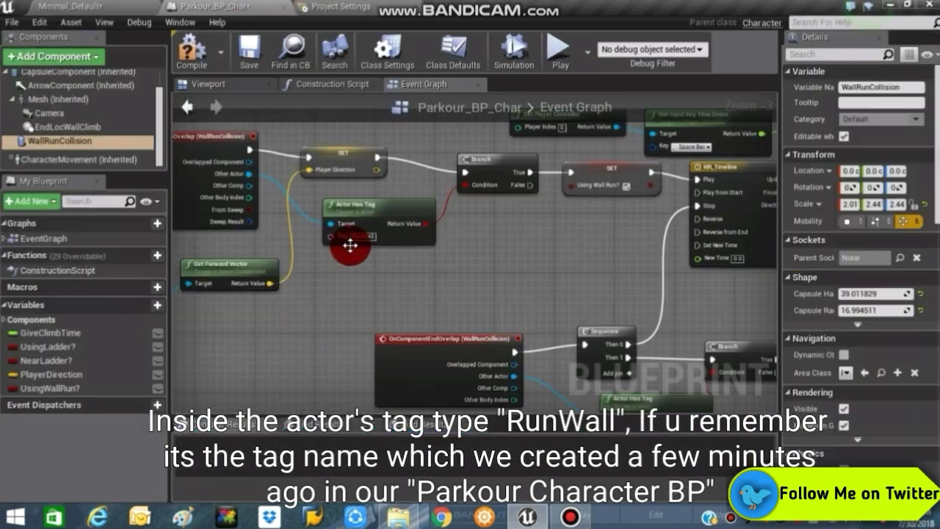
pyautogui.click(347, 238)
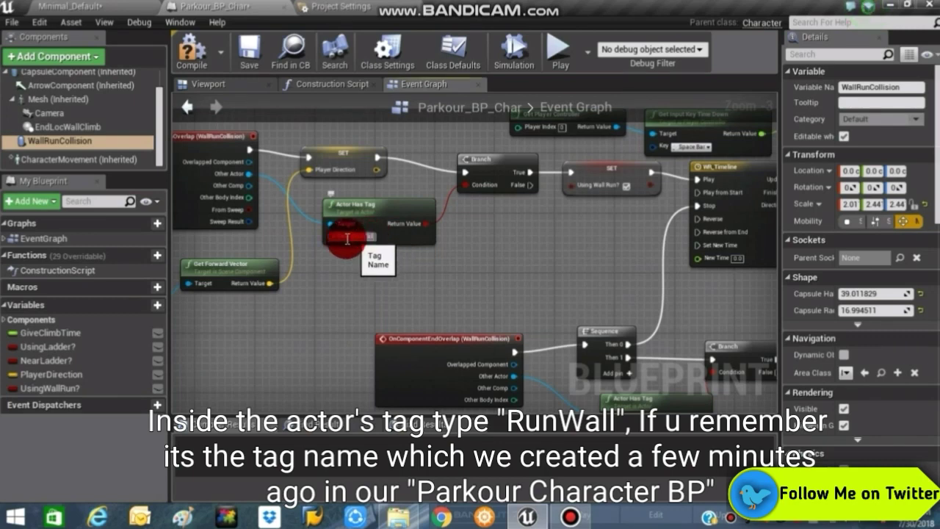
pyautogui.write('RunWall')
pyautogui.click(378, 241)
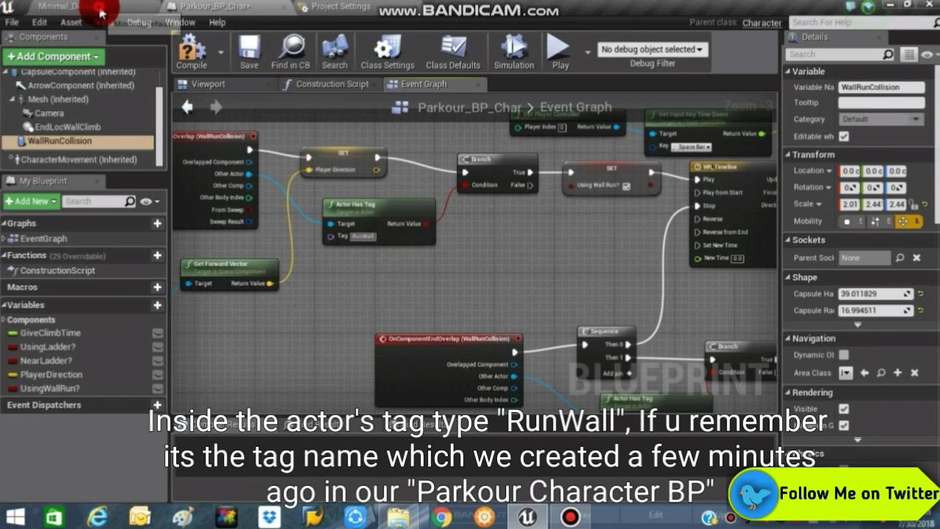
pyautogui.click(96, 10)
pyautogui.click(846, 390)
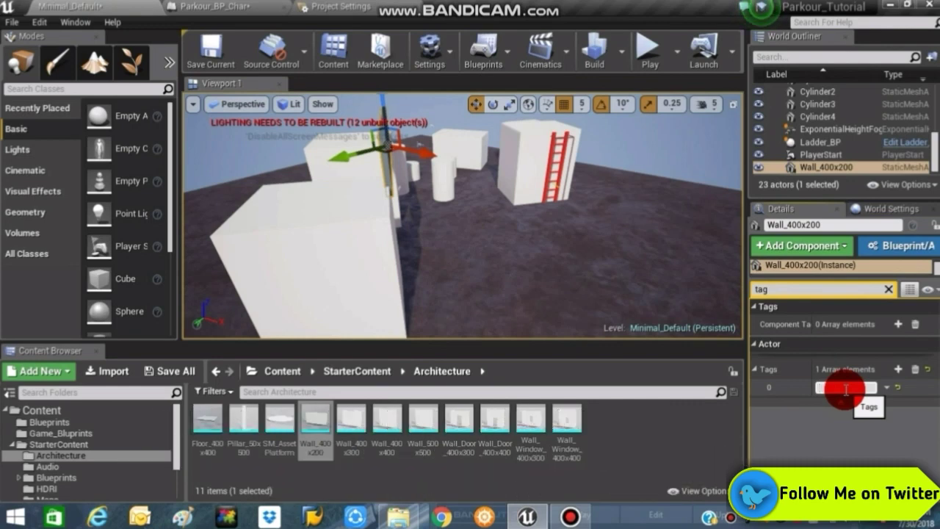
# - Duplicate the grey wall as Wall_400x201 and commit 'RunWall' as the copy's tag
pyautogui.hotkey('ctrl', 'w')
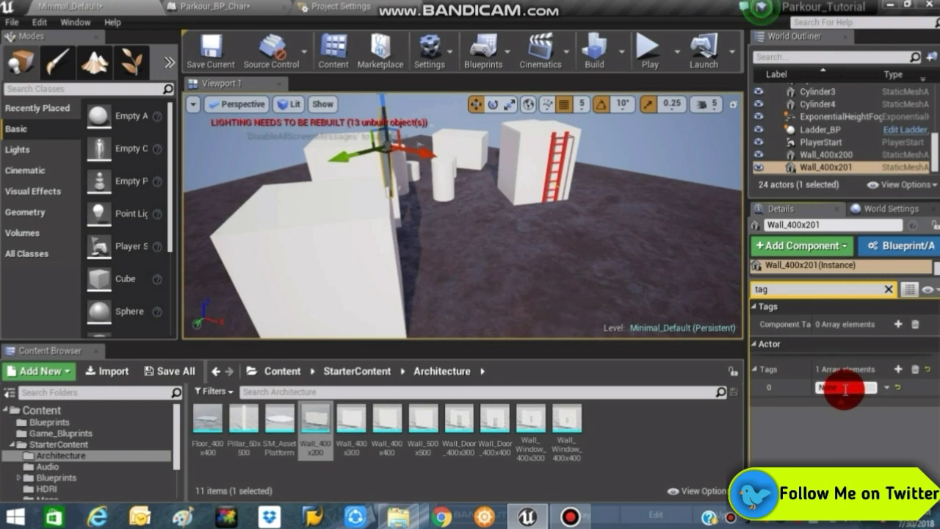
pyautogui.click(213, 6)
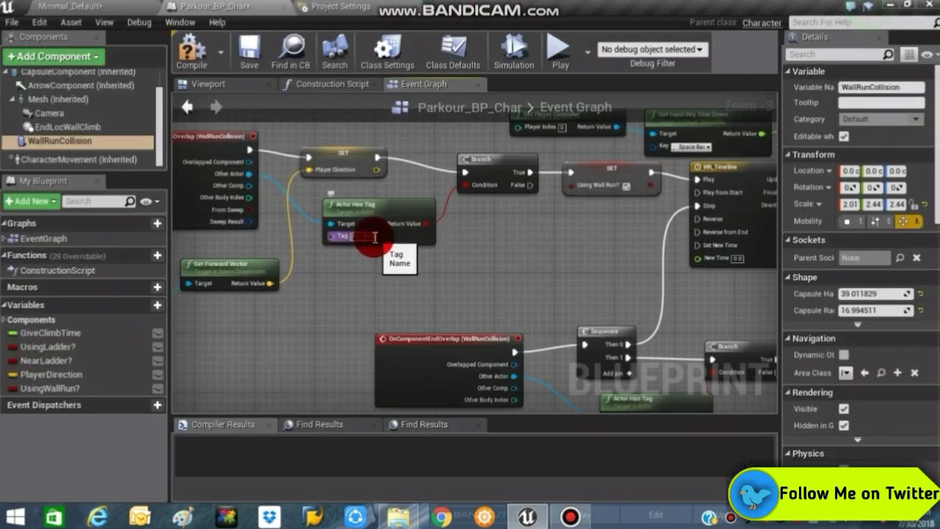
pyautogui.click(132, 8)
pyautogui.click(840, 389)
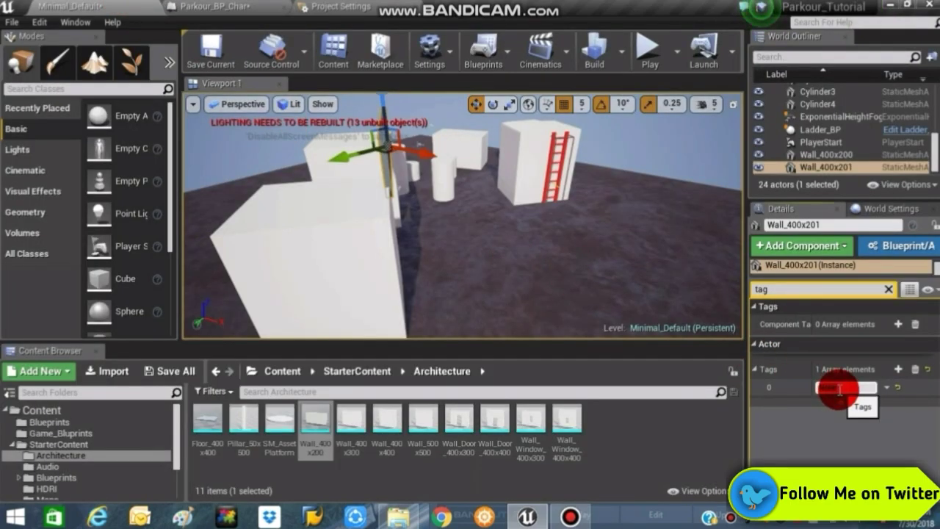
pyautogui.write('RunWall')
pyautogui.press('Return')
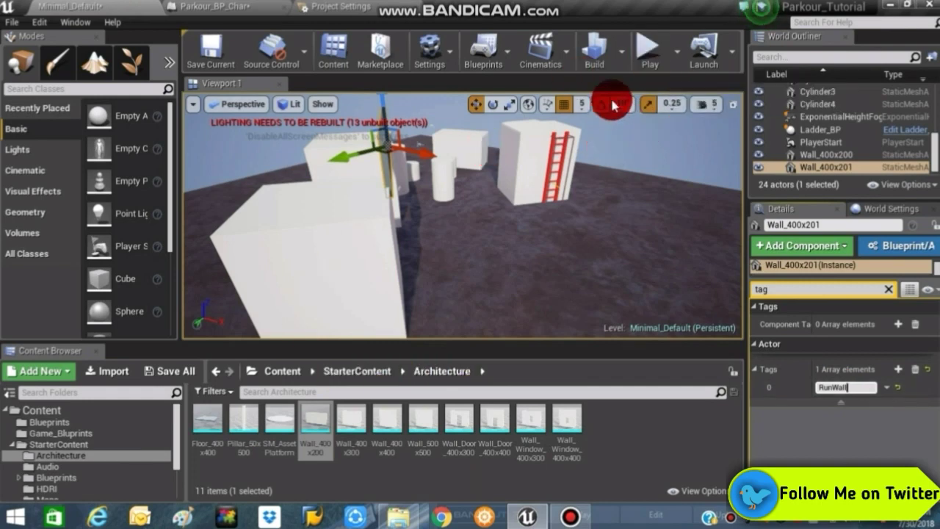
pyautogui.moveTo(569, 162)
pyautogui.mouseDown()
pyautogui.moveTo(514, 166)
pyautogui.moveTo(507, 146)
pyautogui.moveTo(485, 169)
pyautogui.moveTo(484, 184)
pyautogui.mouseUp()
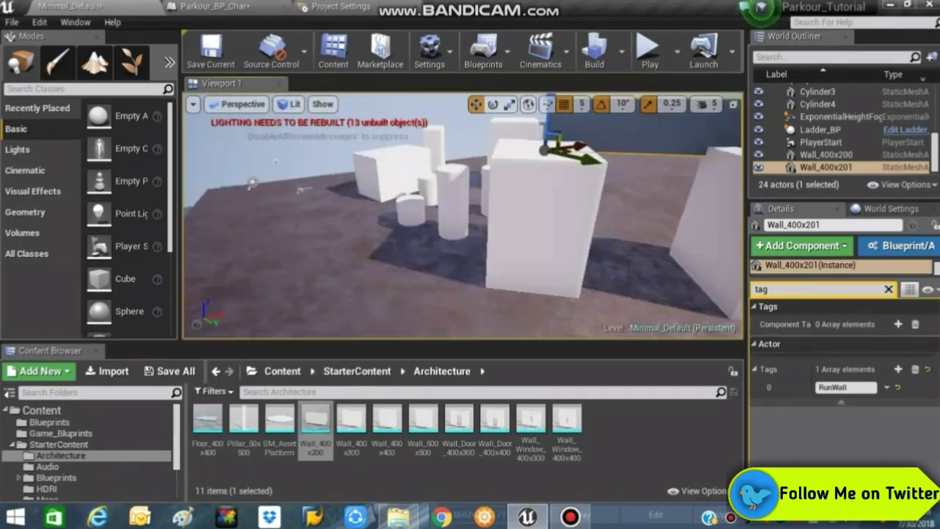
# - Inspect the cubes' and copied wall's tags, switching the gizmo to scale and back to move
pyautogui.moveTo(562, 227); pyautogui.dragTo(482, 218)
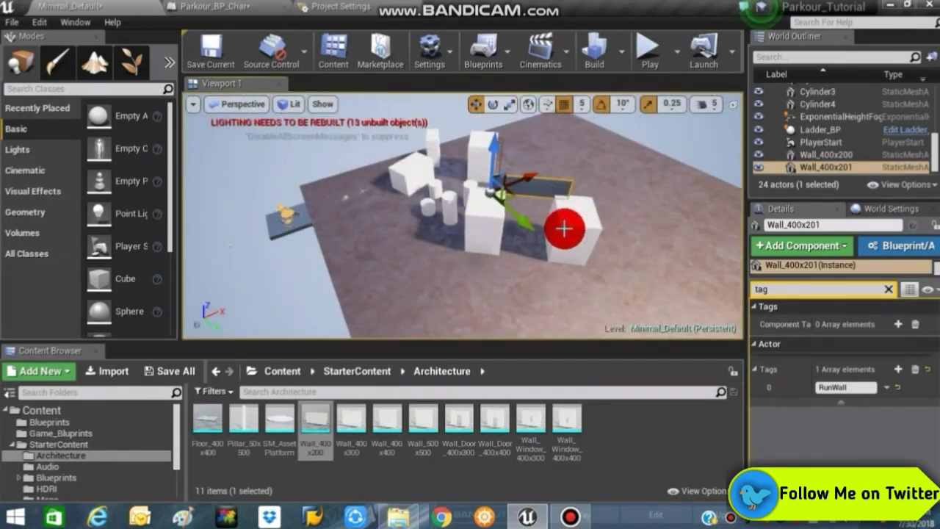
pyautogui.click(500, 221)
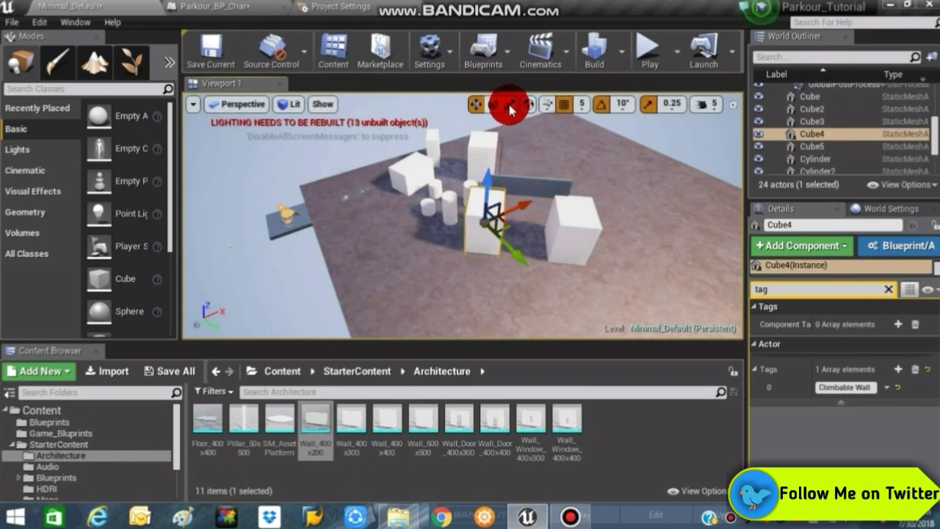
pyautogui.click(509, 104)
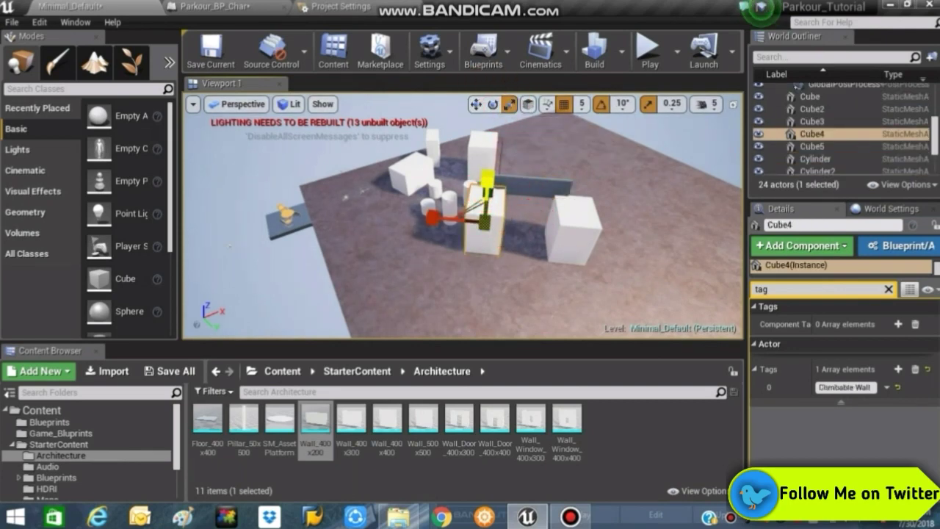
pyautogui.click(577, 234)
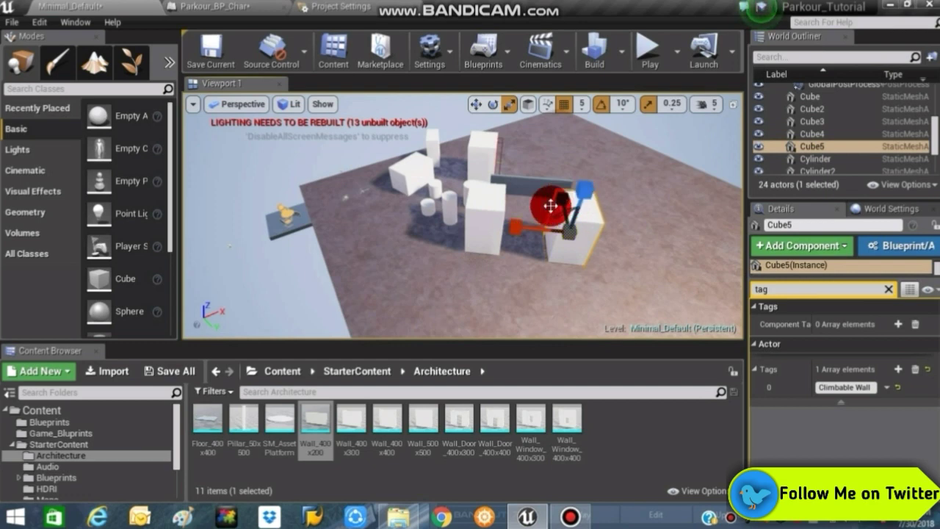
pyautogui.click(536, 192)
pyautogui.click(475, 104)
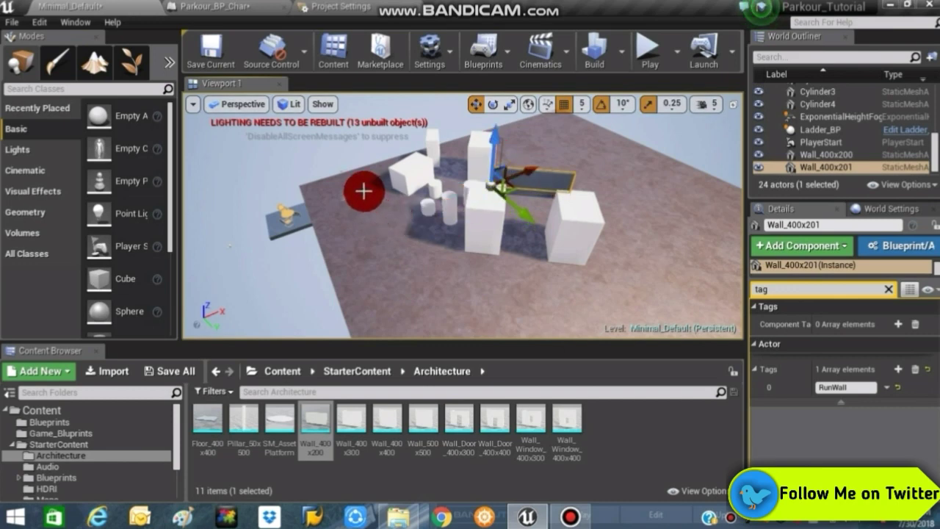
# - Drag the PlayerStart across the floor next to the dark run wall and white block
pyautogui.click(363, 191)
pyautogui.moveTo(364, 191)
pyautogui.mouseDown()
pyautogui.moveTo(516, 241)
pyautogui.moveTo(521, 220)
pyautogui.moveTo(546, 194)
pyautogui.mouseUp()
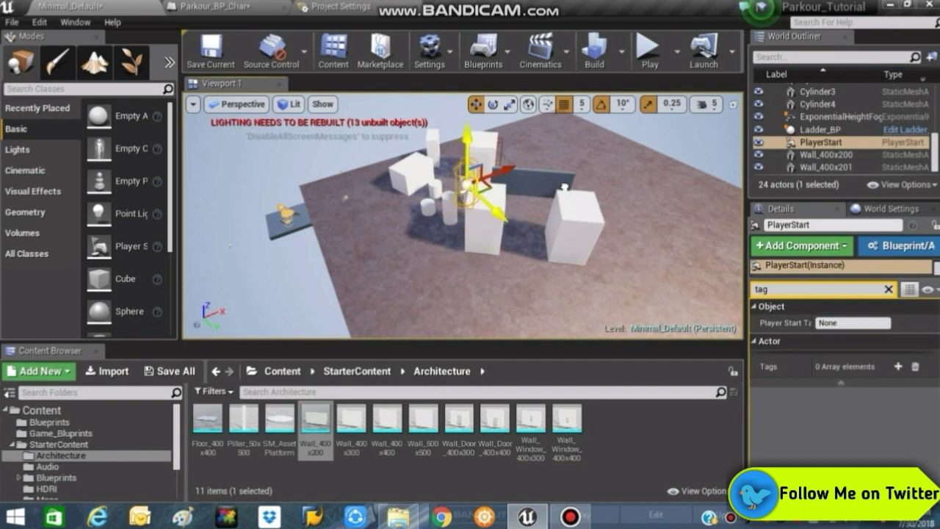
pyautogui.click(485, 151)
pyautogui.moveTo(468, 139)
pyautogui.mouseDown()
pyautogui.moveTo(490, 261)
pyautogui.moveTo(426, 260)
pyautogui.moveTo(359, 217)
pyautogui.moveTo(595, 263)
pyautogui.moveTo(560, 198)
pyautogui.moveTo(536, 304)
pyautogui.moveTo(555, 272)
pyautogui.mouseUp()
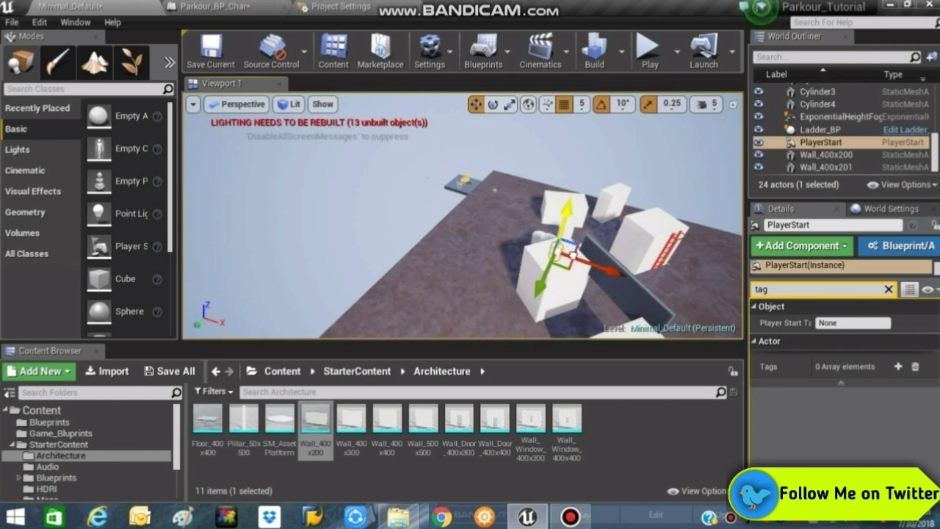
# - Raise the copied wall and delete the original untagged Wall_400x200
pyautogui.moveTo(573, 258); pyautogui.dragTo(573, 294, button='right')
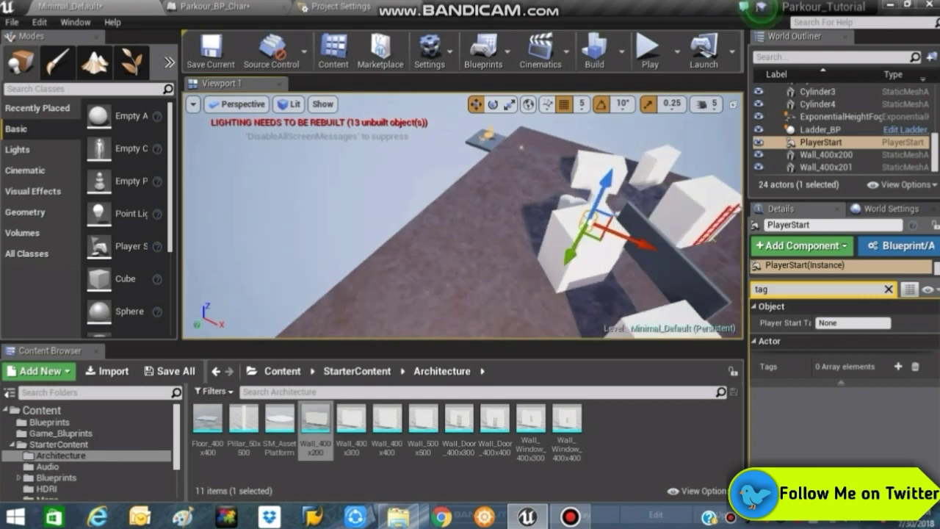
pyautogui.moveTo(574, 240); pyautogui.dragTo(573, 240, button='right')
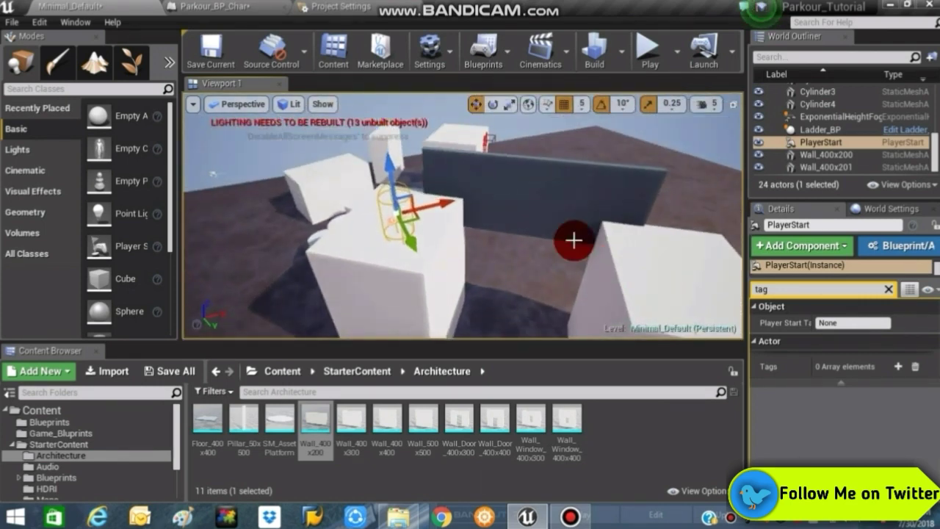
pyautogui.click(567, 217)
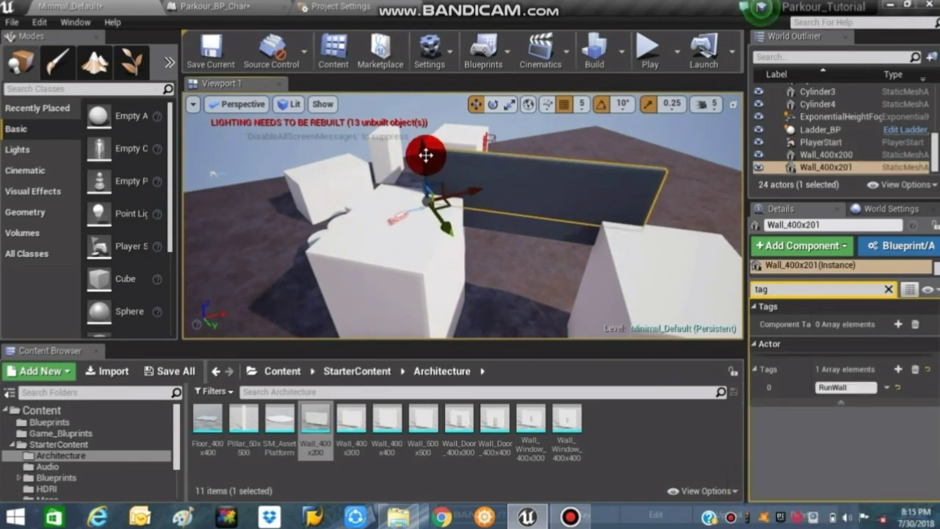
pyautogui.moveTo(423, 152); pyautogui.dragTo(425, 139)
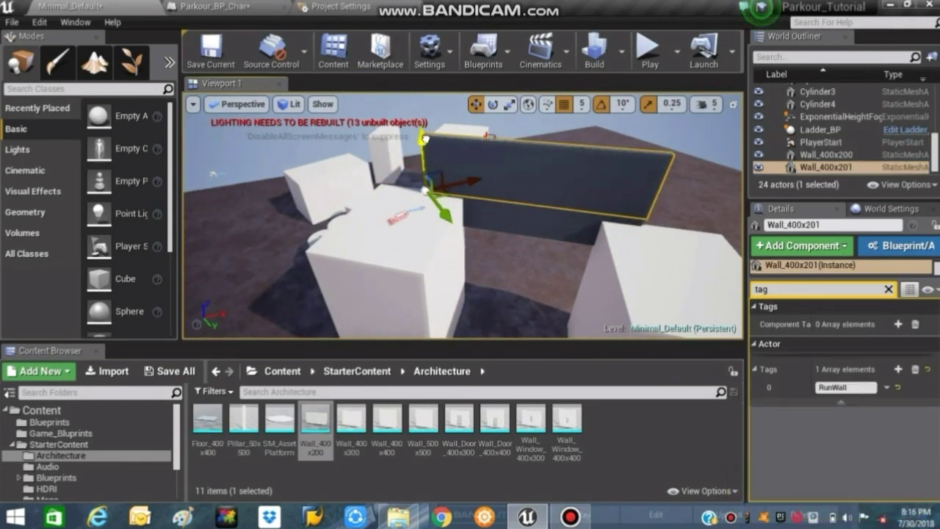
pyautogui.click(492, 203)
pyautogui.click(498, 212)
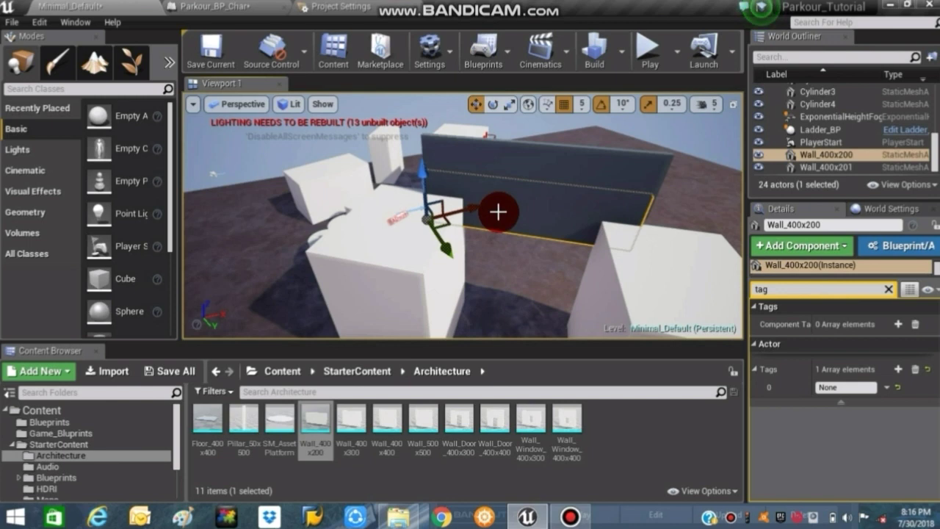
pyautogui.press('Delete')
# - Lower the RunWall-tagged dark wall slightly and select the PlayerStart
pyautogui.click(497, 189)
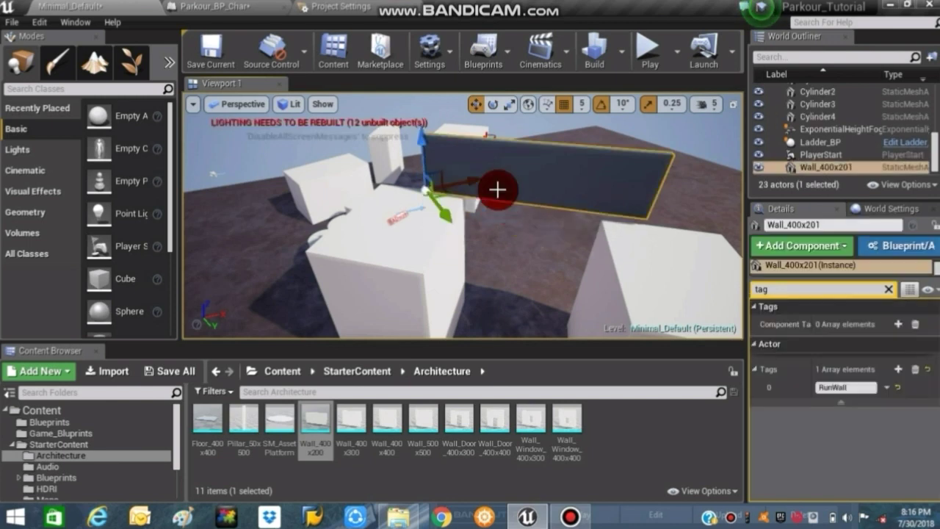
pyautogui.moveTo(421, 145); pyautogui.dragTo(426, 163)
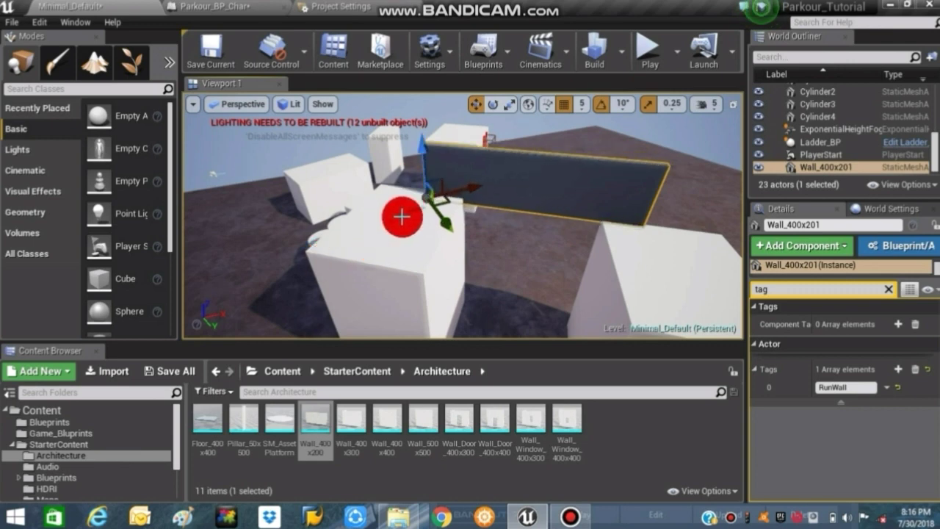
pyautogui.click(402, 213)
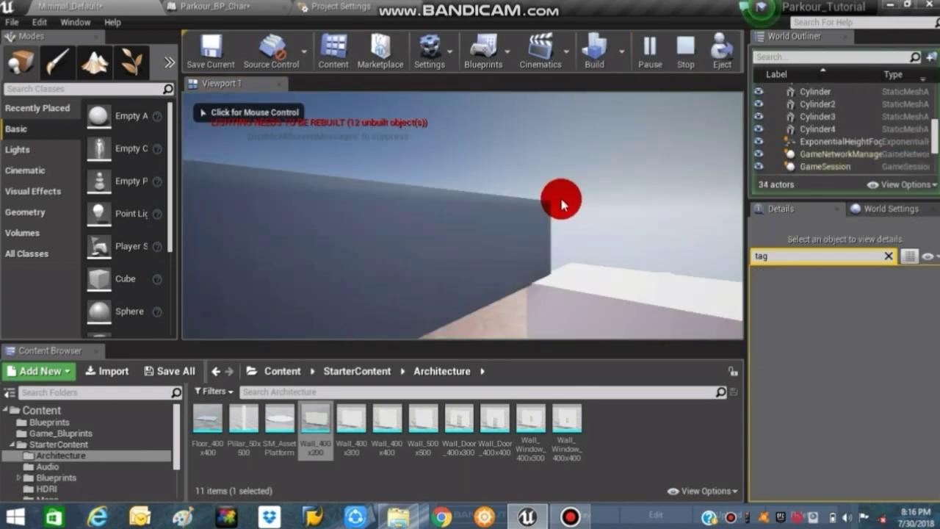
# - Walk the character around the boxes and along the dark wall, then end the play test
pyautogui.click(561, 203)
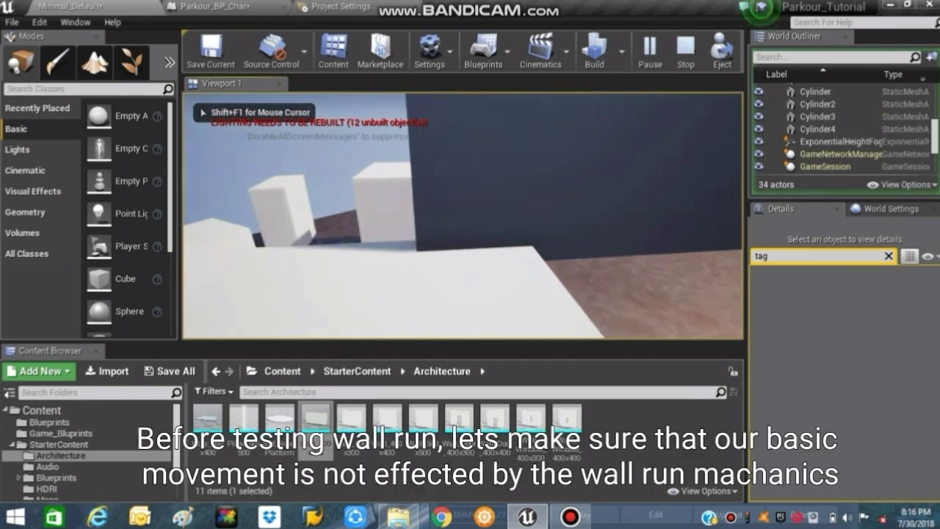
pyautogui.press('w')
pyautogui.press('w')
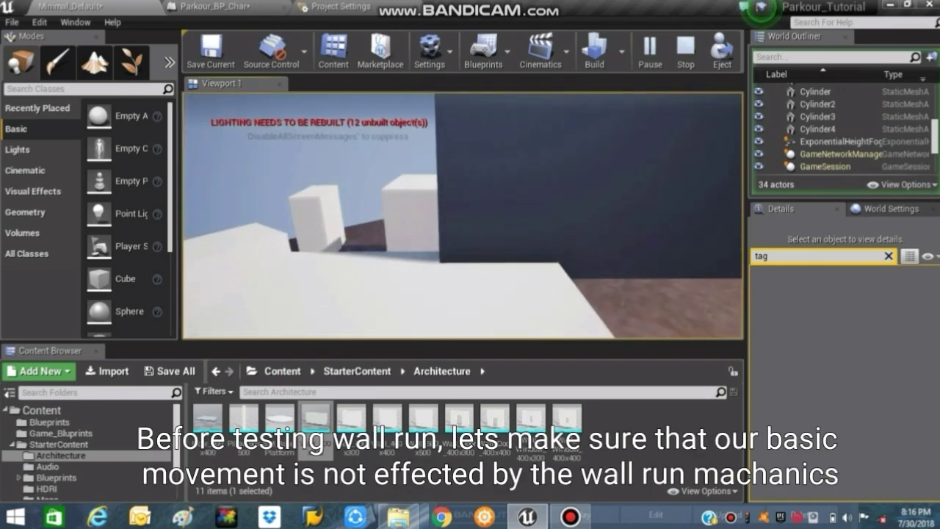
pyautogui.press('w')
pyautogui.press('w')
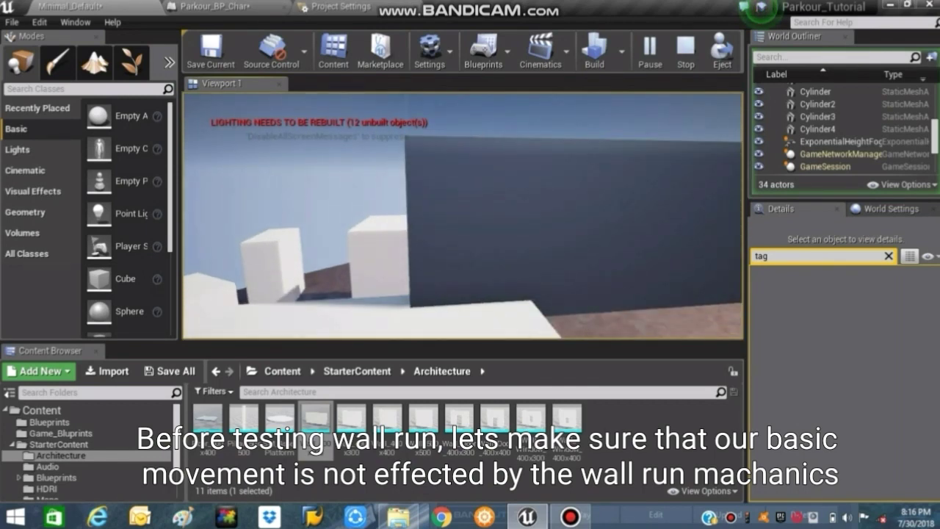
pyautogui.press('w')
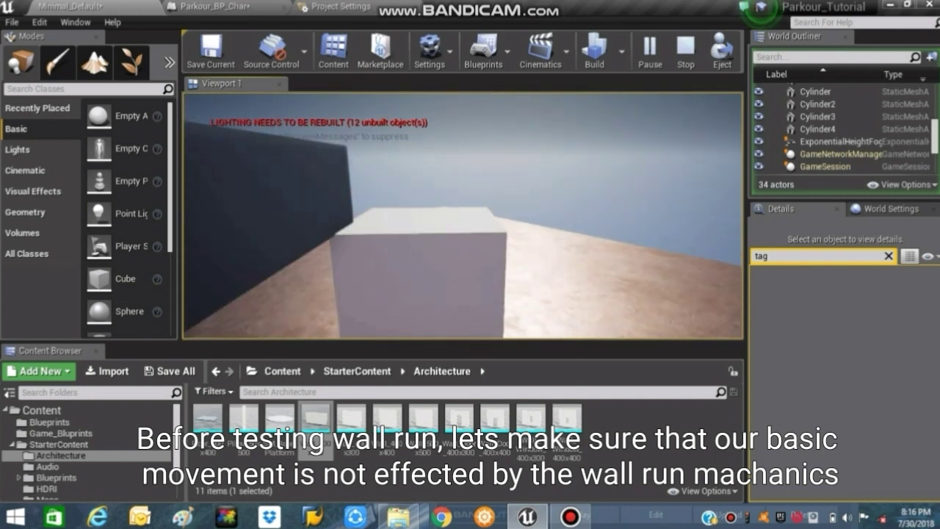
pyautogui.press('w')
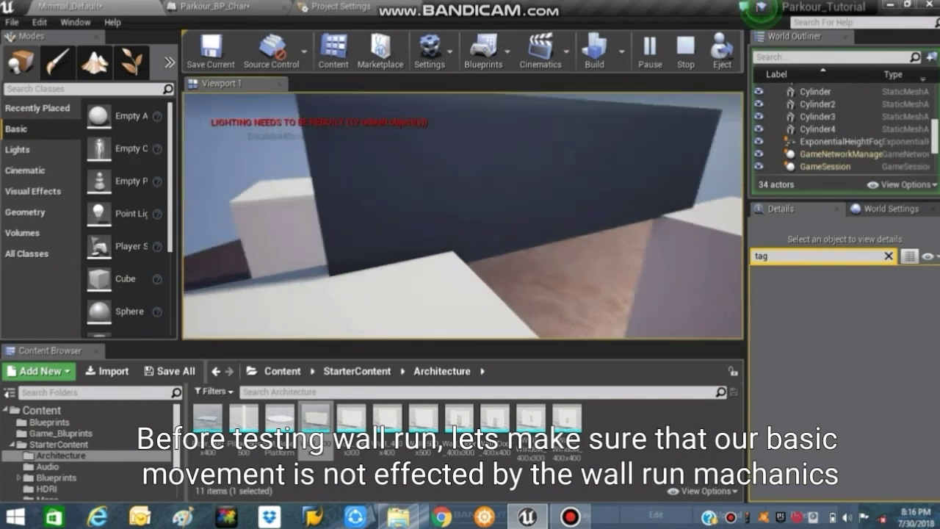
pyautogui.press('w')
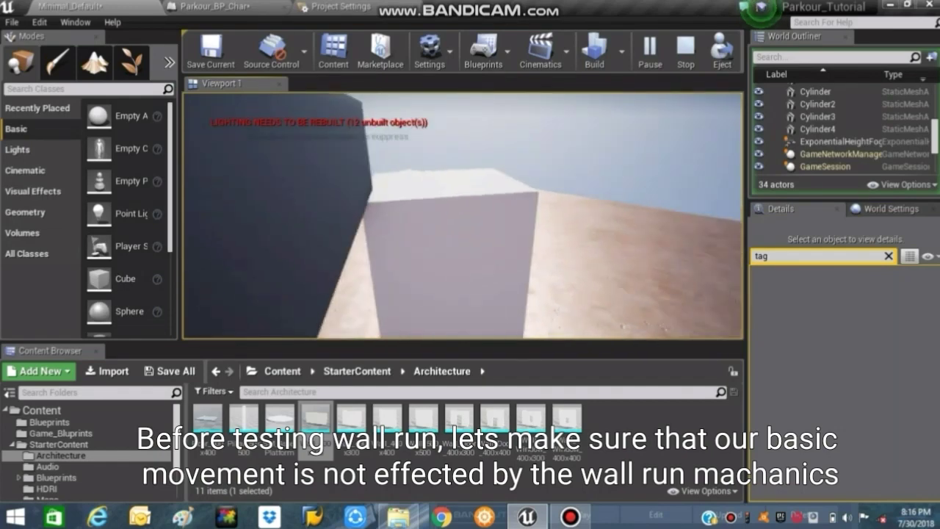
pyautogui.press('w')
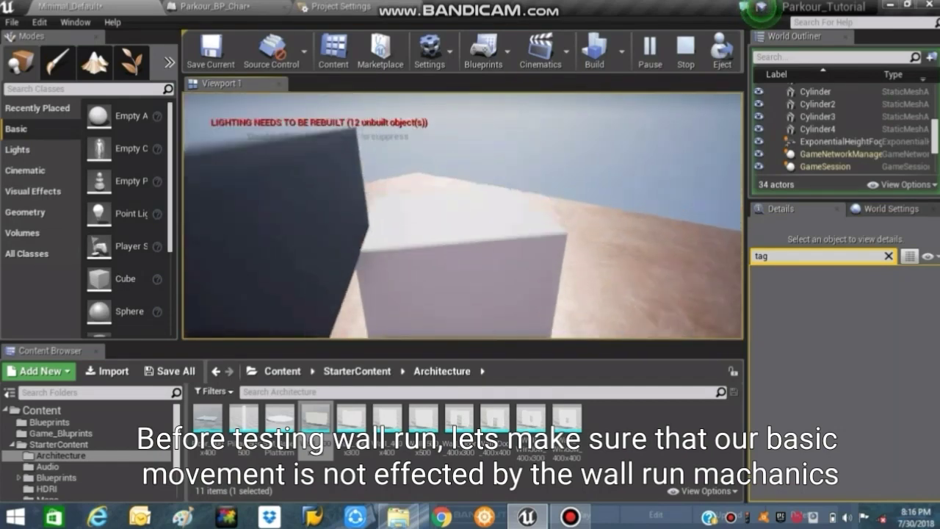
pyautogui.press('w')
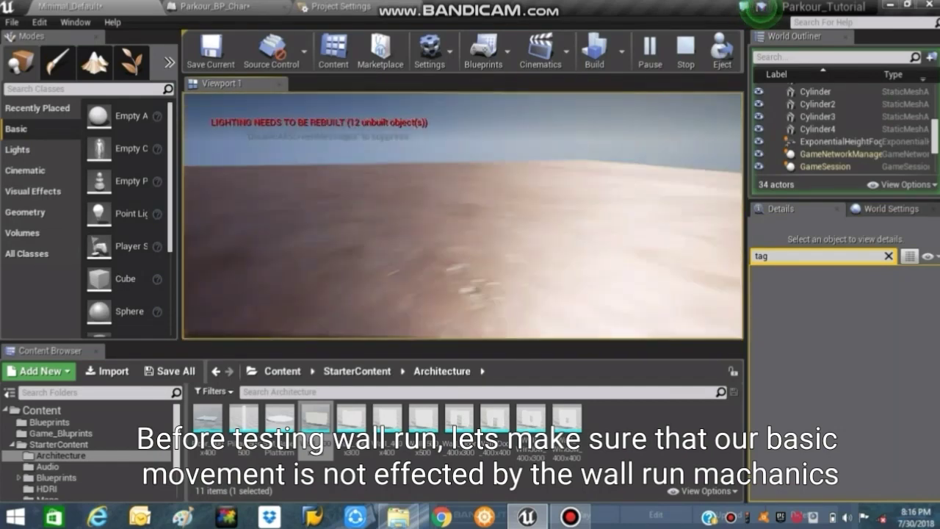
pyautogui.press('Escape')
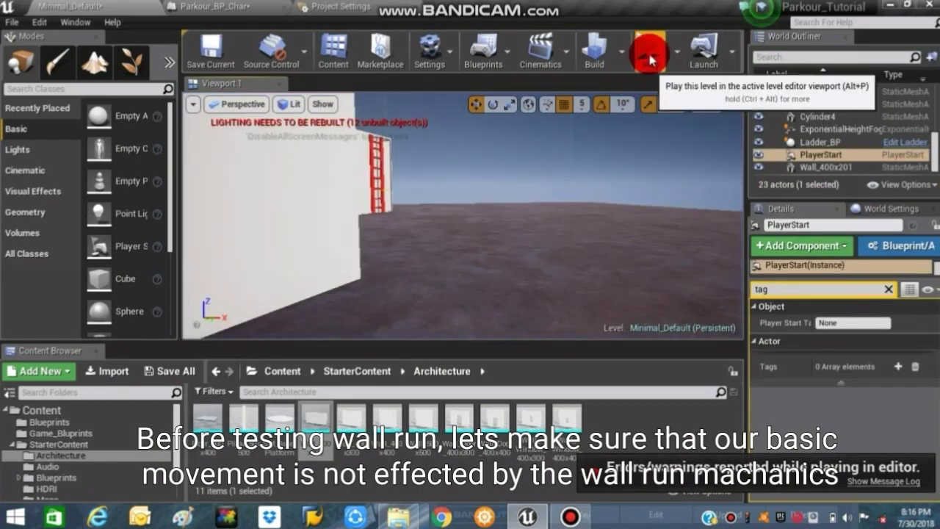
# - Start a second play test, stop it, and look around the level in the editor
pyautogui.click(649, 58)
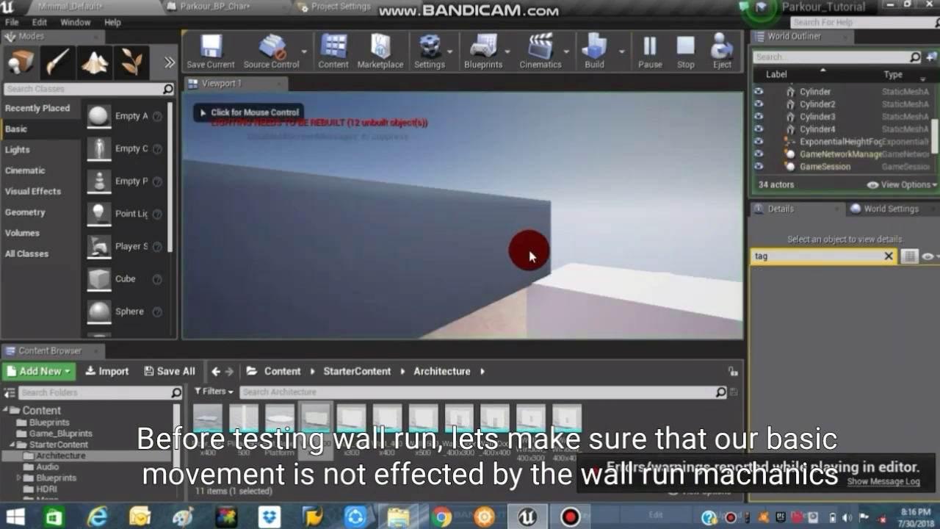
pyautogui.press('Escape')
pyautogui.moveTo(550, 245); pyautogui.dragTo(562, 242, button='right')
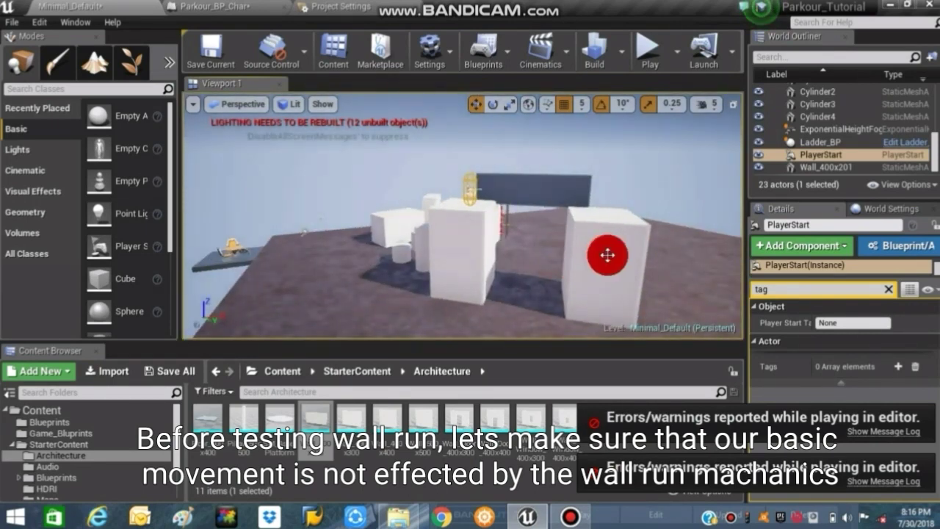
# - Shift the right-hand wall cube along Y and slide the dark wall to the left
pyautogui.click(633, 274)
pyautogui.moveTo(632, 289); pyautogui.dragTo(656, 284)
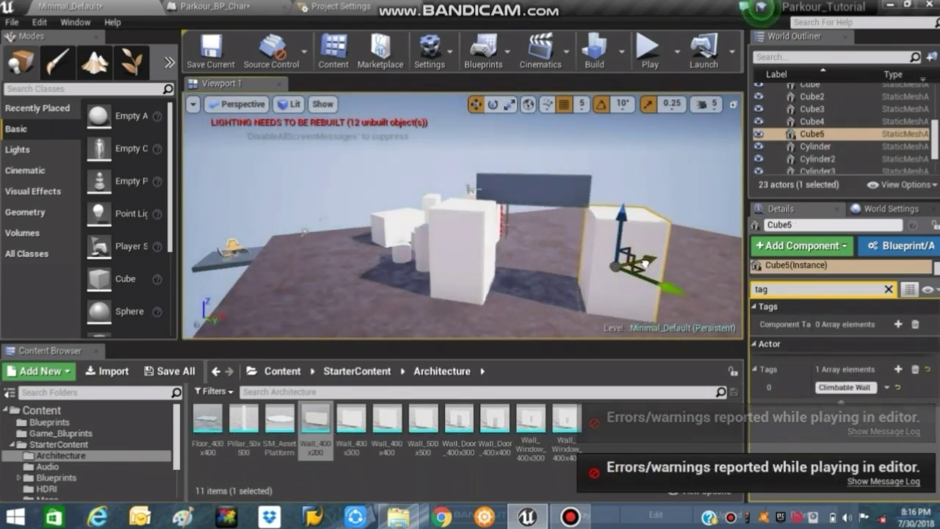
pyautogui.click(483, 252)
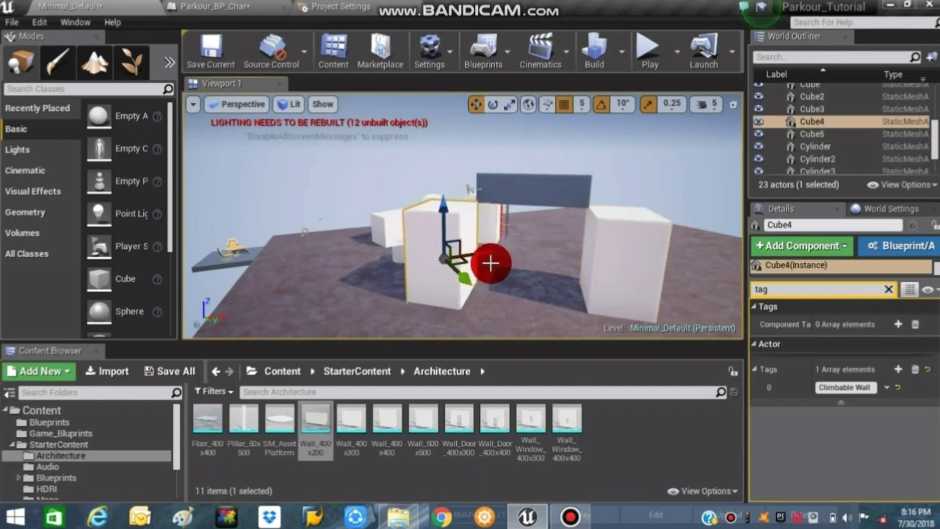
pyautogui.moveTo(469, 188); pyautogui.dragTo(426, 309, button='right')
pyautogui.press('r')
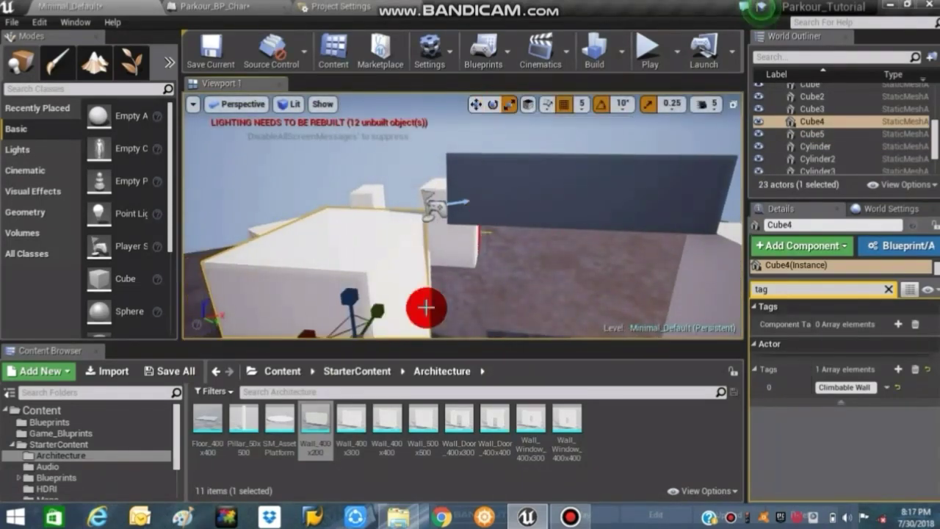
pyautogui.click(432, 206)
pyautogui.moveTo(485, 218); pyautogui.dragTo(462, 228)
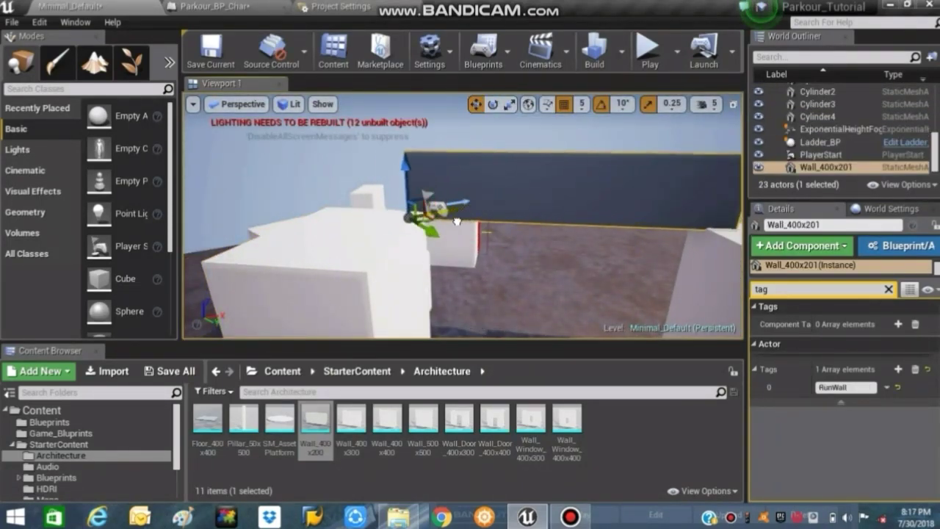
# - Move the PlayerStart up onto a white box and start another play test
pyautogui.click(647, 50)
pyautogui.press('Escape')
pyautogui.click(489, 168)
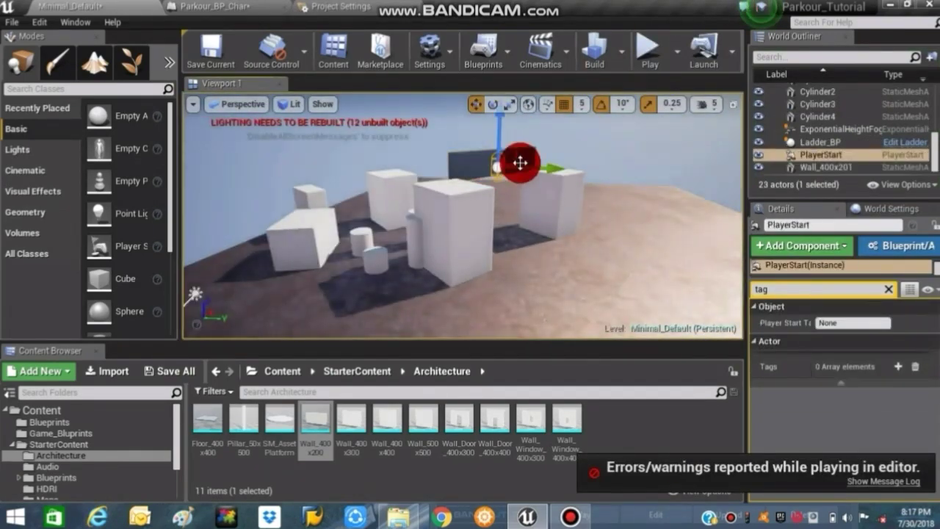
pyautogui.moveTo(521, 162); pyautogui.dragTo(427, 171)
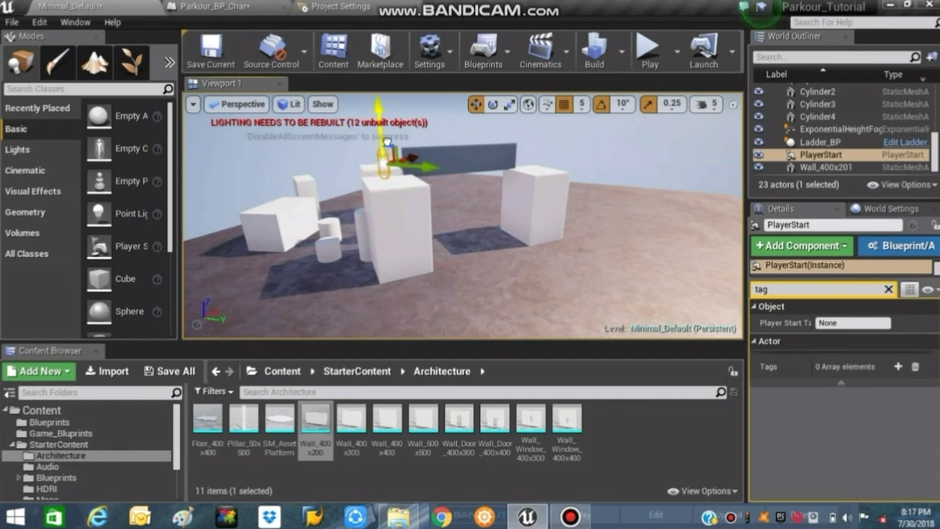
pyautogui.click(636, 63)
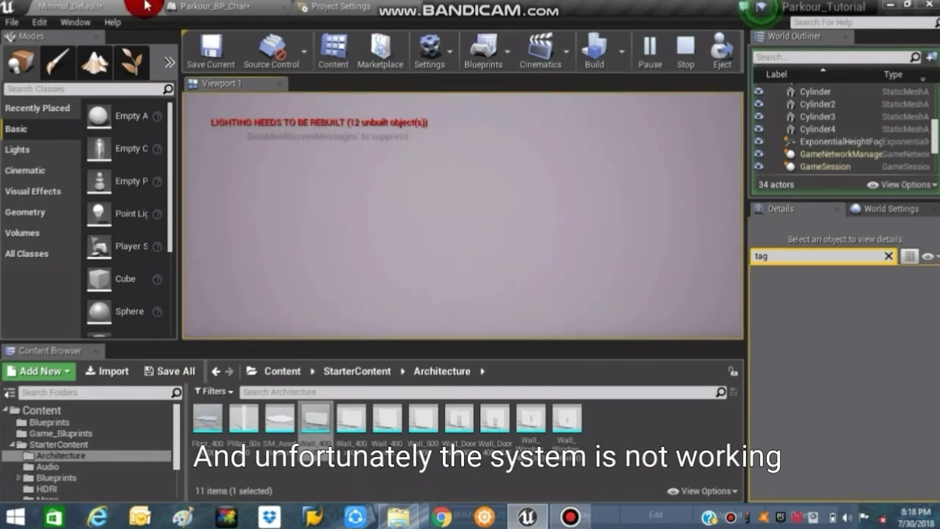
# - Stop the test and pan Parkour_BP_Char's Event Graph across the Set Plane Constraint Normal, Add Force and overlap nodes
pyautogui.press('Escape')
pyautogui.click(193, 6)
pyautogui.moveTo(388, 308)
pyautogui.mouseDown(button='right')
pyautogui.moveTo(347, 331)
pyautogui.moveTo(299, 334)
pyautogui.mouseUp(button='right')
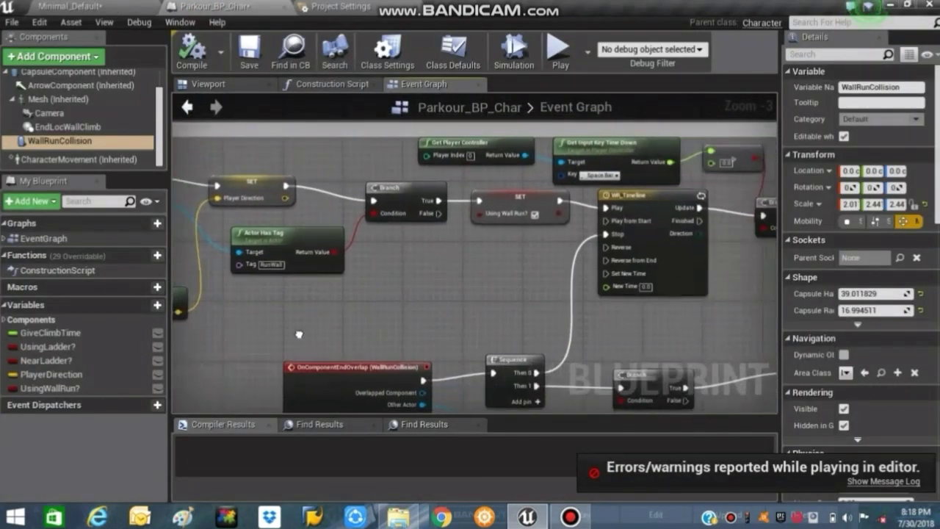
pyautogui.moveTo(299, 335); pyautogui.dragTo(103, 335, button='right')
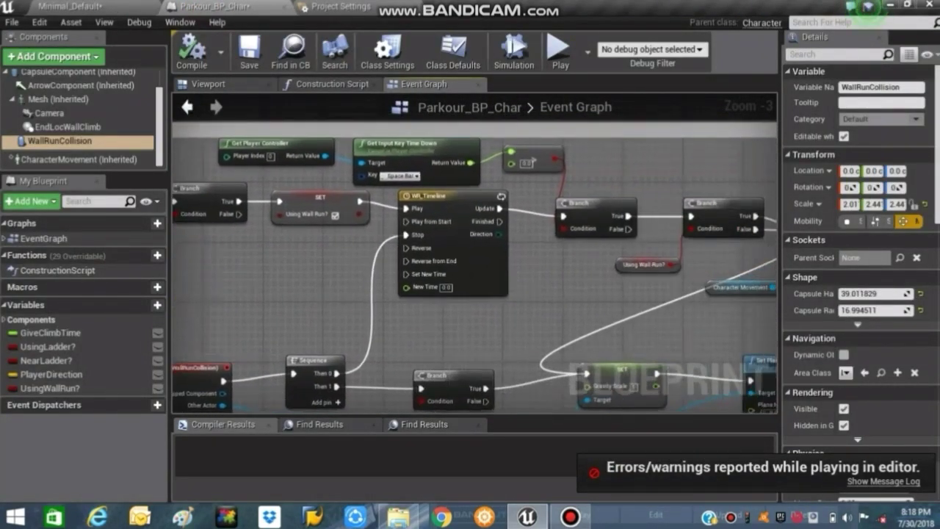
pyautogui.moveTo(474, 323)
pyautogui.mouseDown(button='right')
pyautogui.moveTo(276, 113)
pyautogui.moveTo(449, 86)
pyautogui.mouseUp(button='right')
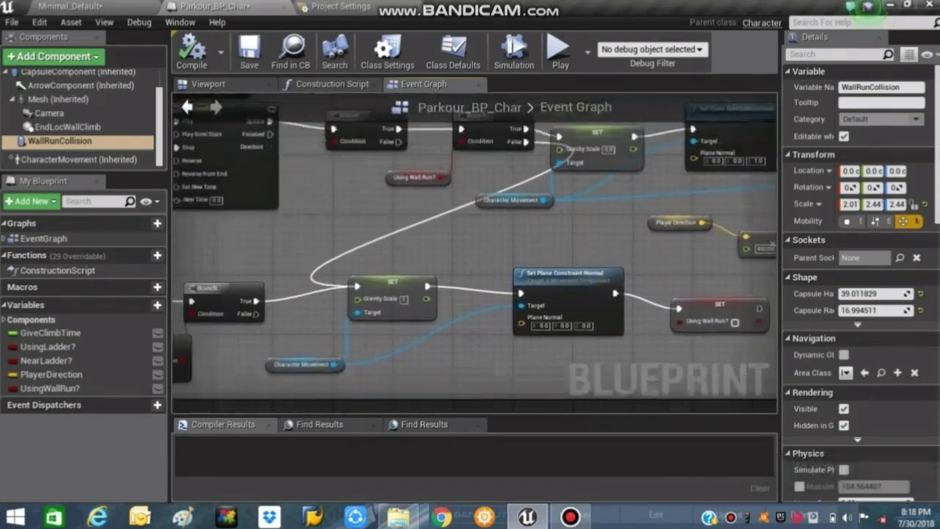
pyautogui.moveTo(756, 309); pyautogui.dragTo(440, 165, button='right')
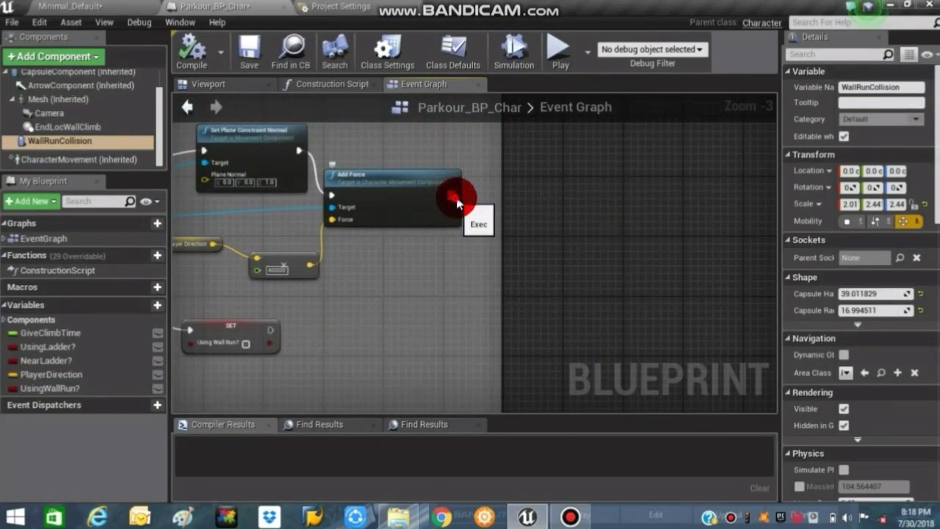
pyautogui.moveTo(565, 220); pyautogui.dragTo(566, 219)
pyautogui.click(436, 242)
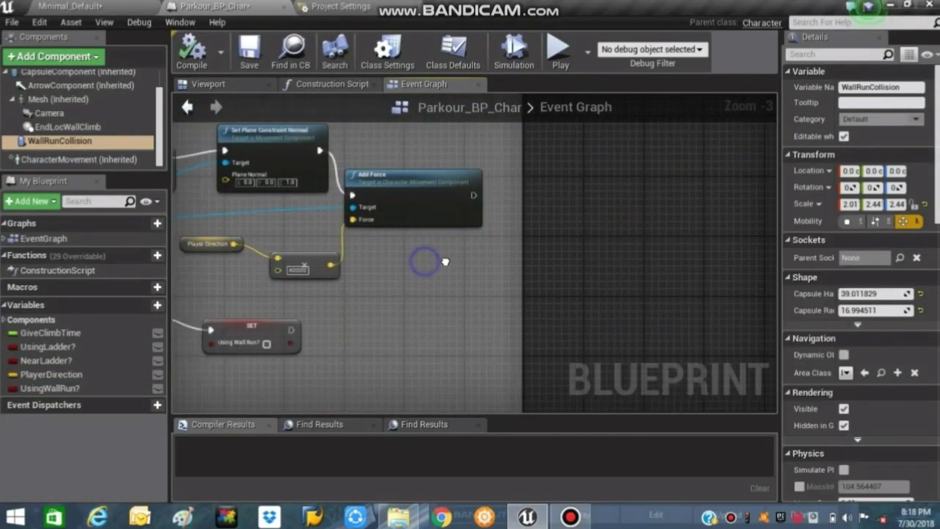
pyautogui.moveTo(470, 279)
pyautogui.mouseDown(button='right')
pyautogui.moveTo(745, 272)
pyautogui.moveTo(586, 257)
pyautogui.mouseUp(button='right')
# - Make room and add a Print String node after the wall-run start Using Wall Run? SET
pyautogui.moveTo(742, 250); pyautogui.dragTo(468, 239, button='right')
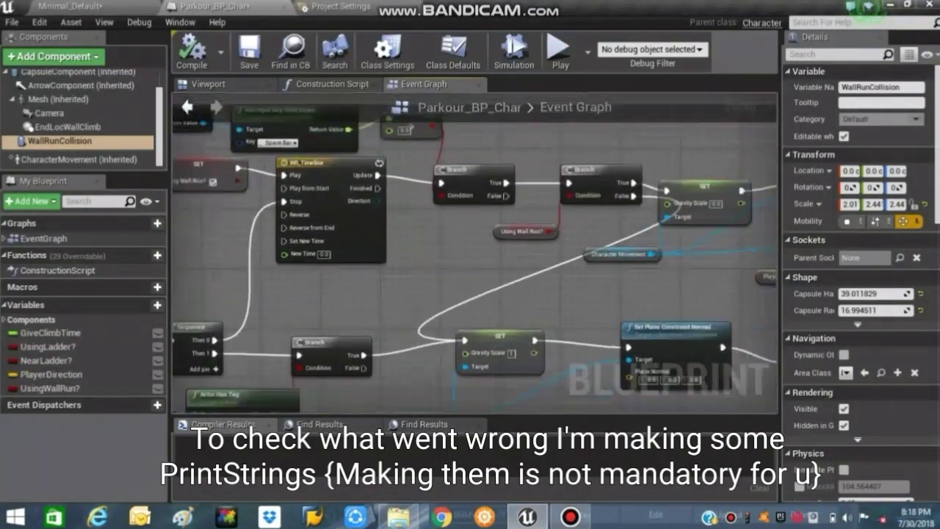
pyautogui.moveTo(584, 235)
pyautogui.mouseDown(button='right')
pyautogui.moveTo(551, 230)
pyautogui.moveTo(584, 230)
pyautogui.mouseUp(button='right')
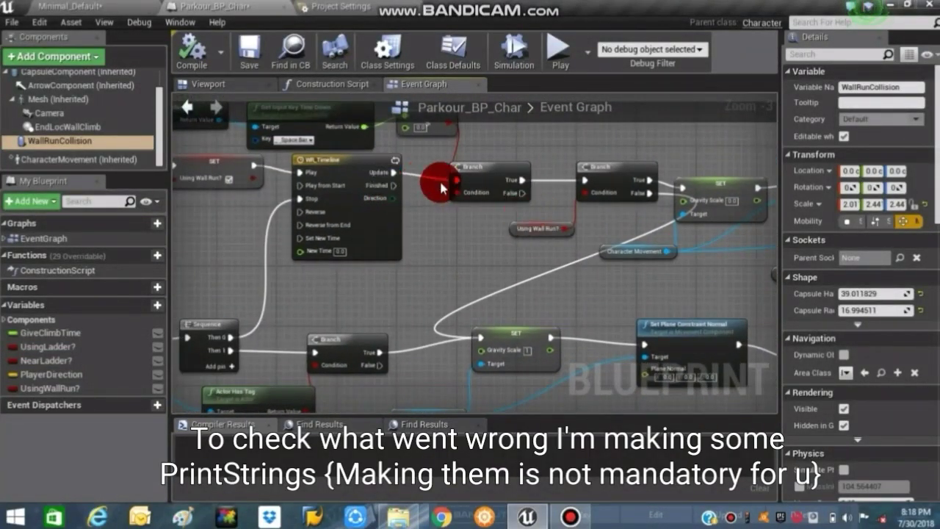
pyautogui.moveTo(394, 172); pyautogui.dragTo(418, 210)
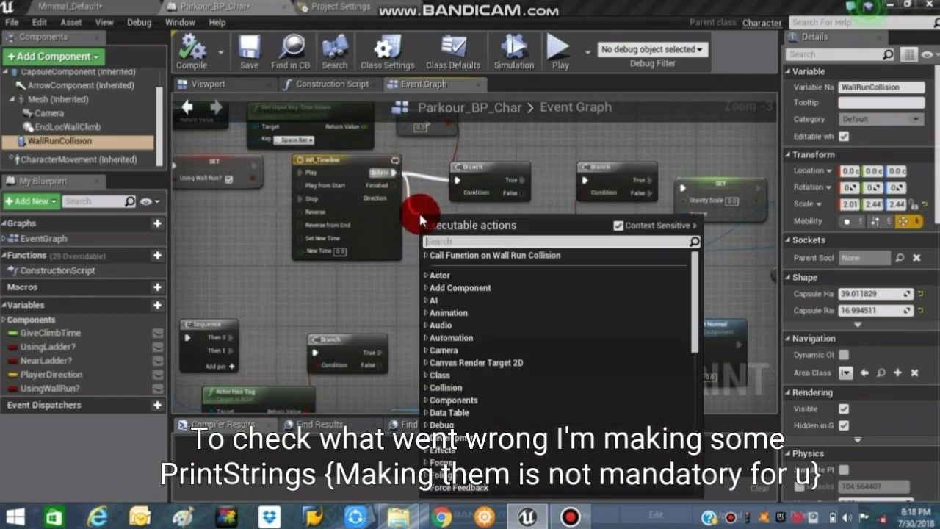
pyautogui.click(325, 279)
pyautogui.moveTo(184, 256); pyautogui.dragTo(570, 285, button='right')
pyautogui.moveTo(398, 178); pyautogui.dragTo(377, 179)
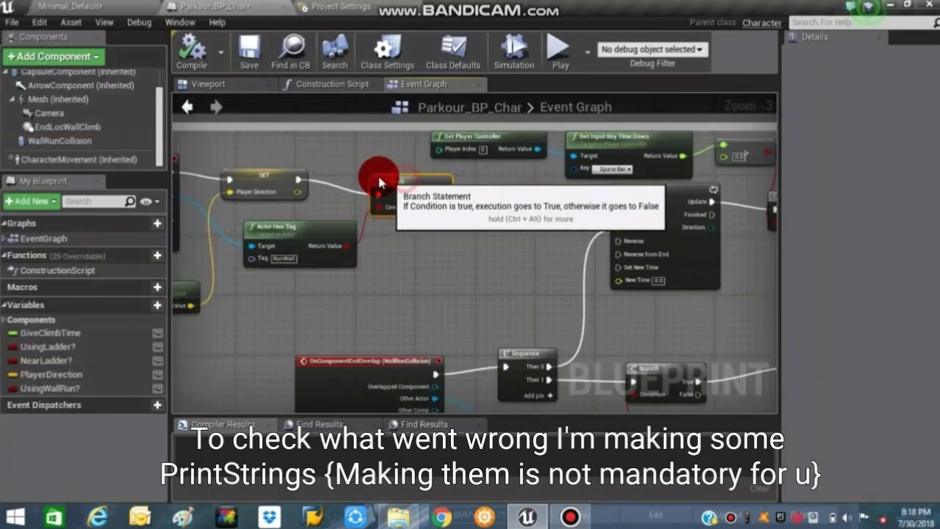
pyautogui.moveTo(503, 197)
pyautogui.mouseDown()
pyautogui.moveTo(506, 188)
pyautogui.moveTo(535, 205)
pyautogui.mouseUp()
pyautogui.write('pr')
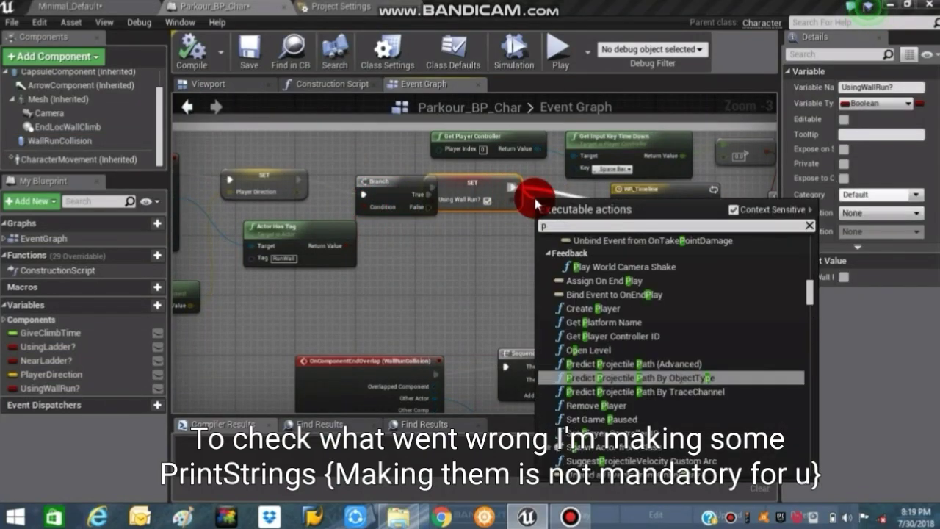
pyautogui.click(607, 365)
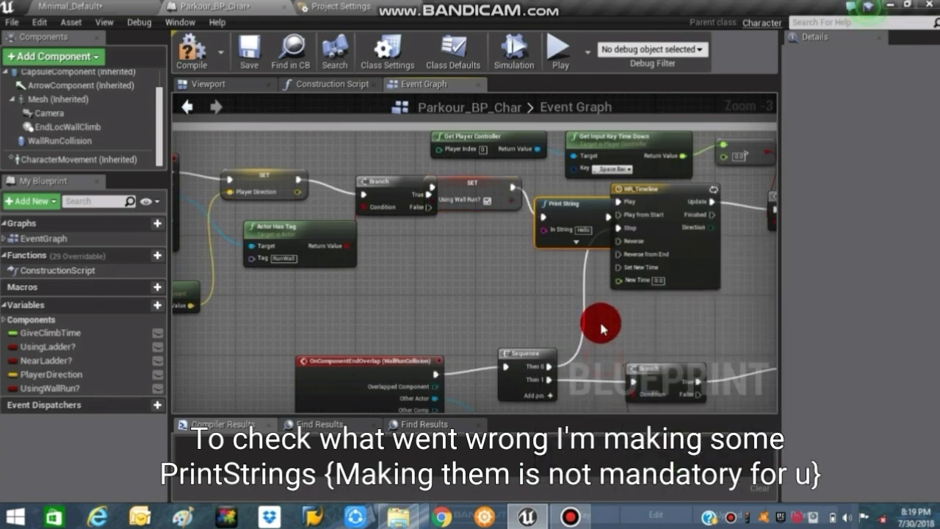
# - Add a Print String printing 'ended' after the ending SET node, then edit the first one's message
pyautogui.moveTo(561, 260)
pyautogui.mouseDown(button='right')
pyautogui.moveTo(172, 164)
pyautogui.moveTo(556, 257)
pyautogui.mouseUp(button='right')
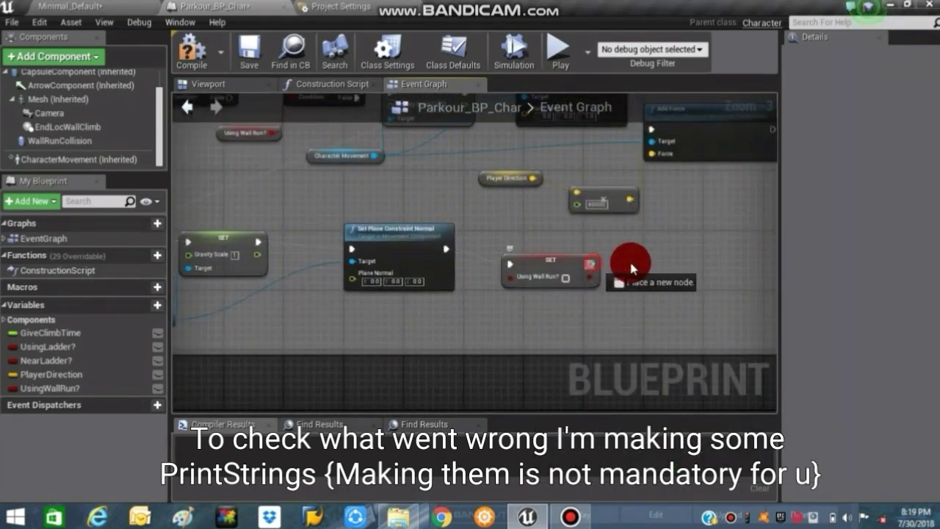
pyautogui.moveTo(629, 267); pyautogui.dragTo(630, 268)
pyautogui.write('pr')
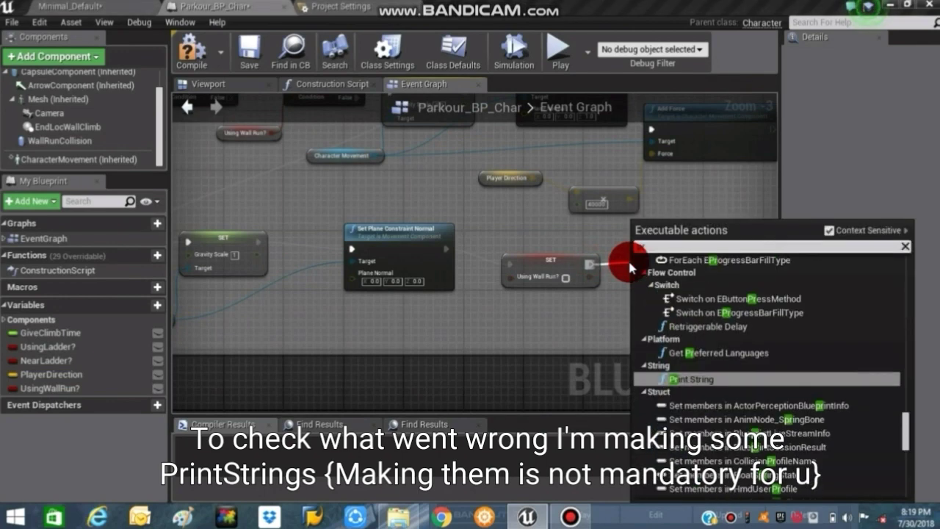
pyautogui.click(726, 376)
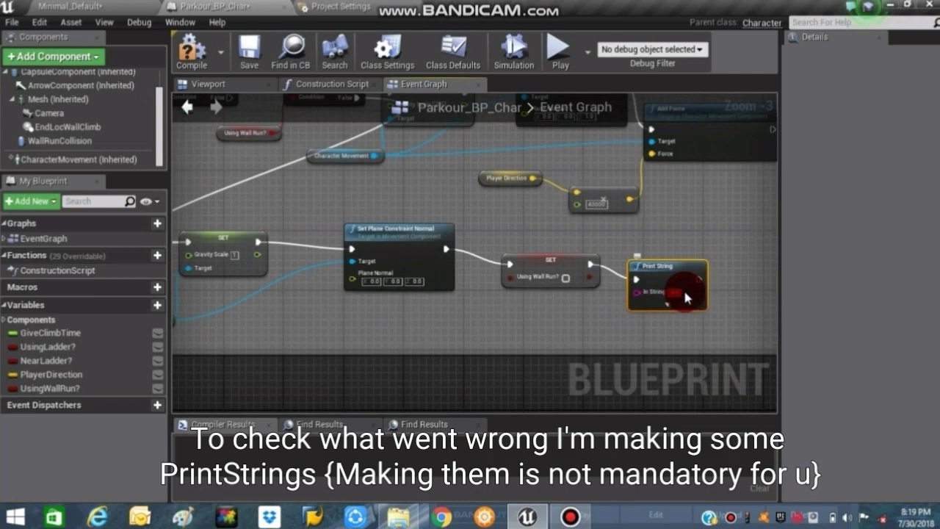
pyautogui.write('ended')
pyautogui.press('Return')
pyautogui.click(535, 253)
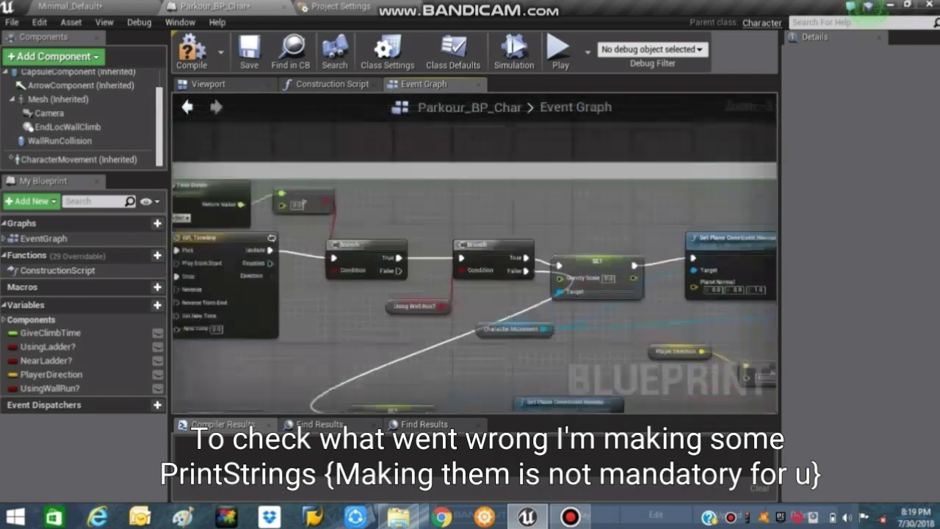
pyautogui.moveTo(535, 253); pyautogui.dragTo(587, 298, button='right')
pyautogui.moveTo(283, 225); pyautogui.dragTo(376, 235, button='right')
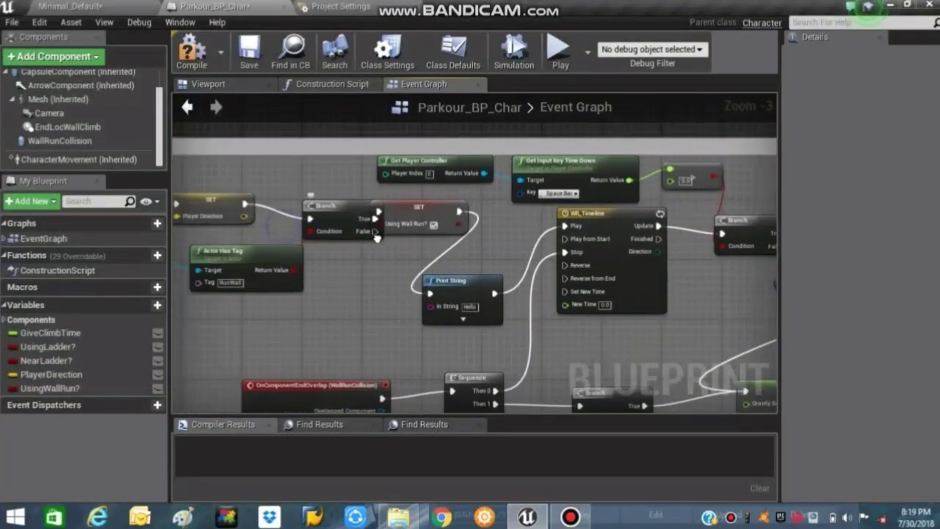
pyautogui.click(475, 308)
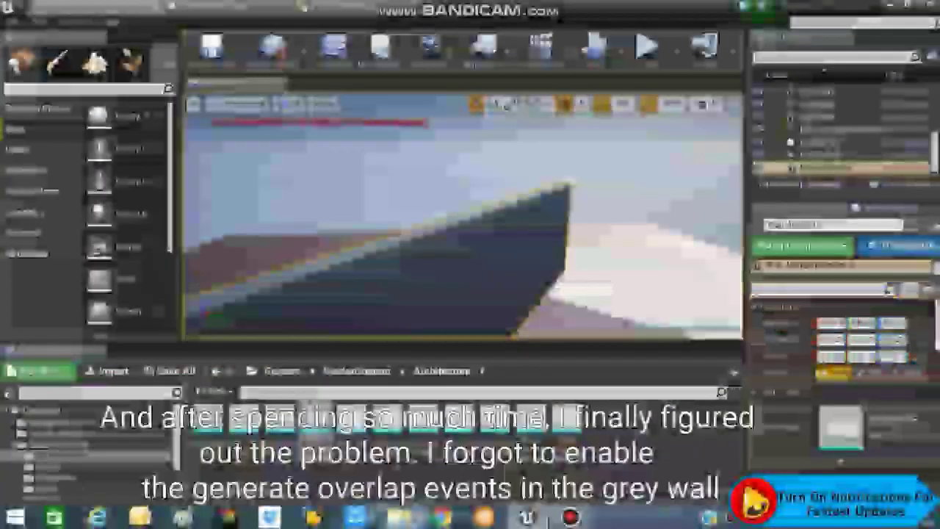
# - Enable Generate Overlap Events on Wall_400x201 and play-test running the character toward it
pyautogui.scroll(-5, 866, 429)
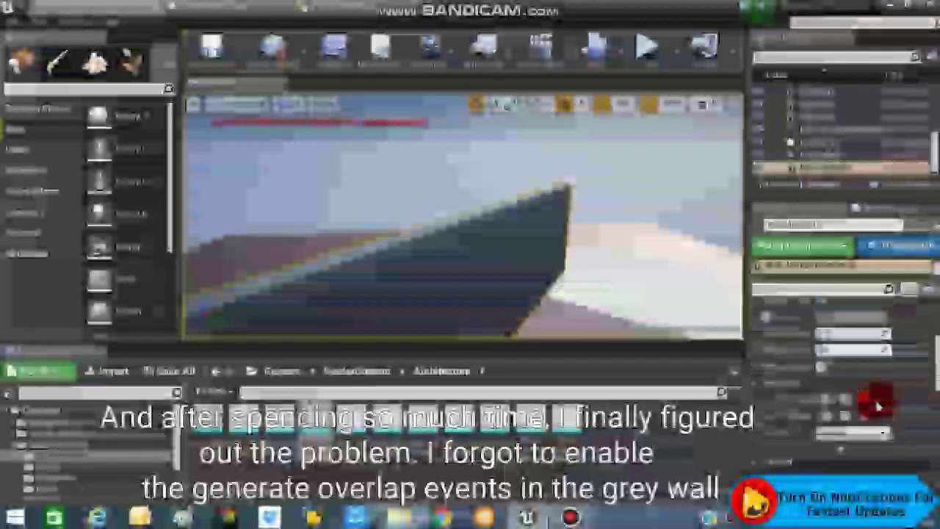
pyautogui.click(821, 424)
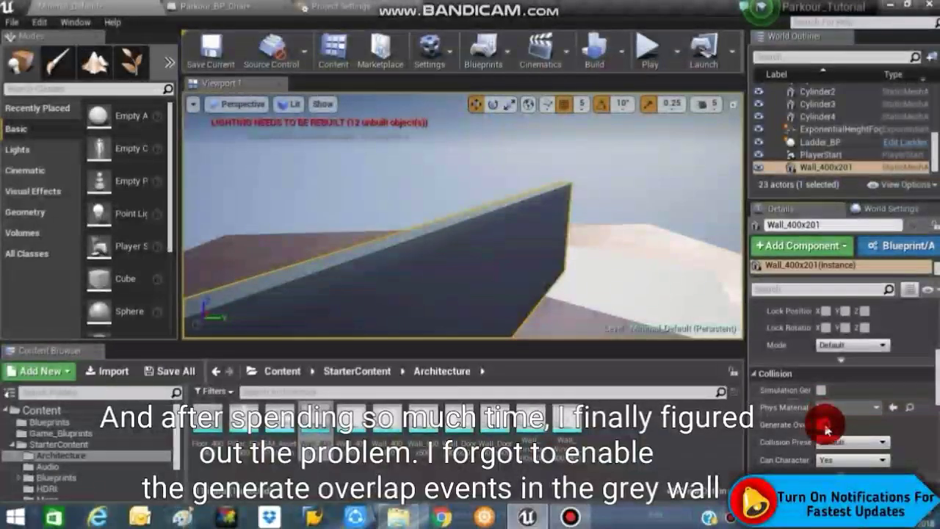
pyautogui.click(649, 46)
pyautogui.click(668, 241)
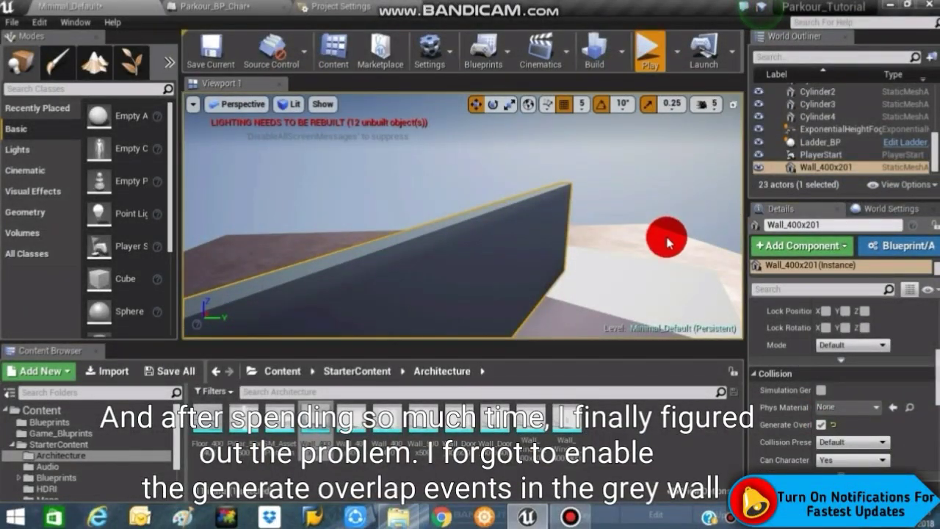
pyautogui.press('w')
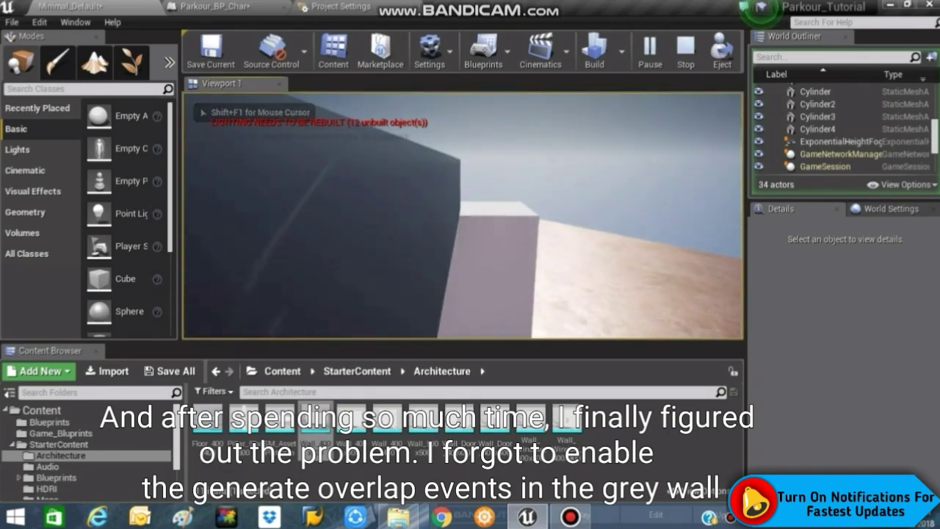
# - Run the character along the grey wall and off toward the white blocks and ladder
pyautogui.press('w')
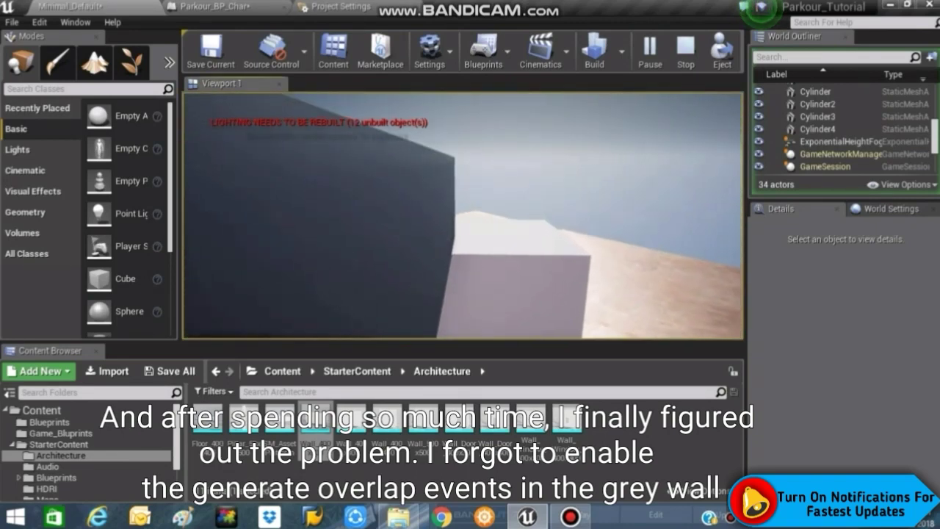
pyautogui.press('w')
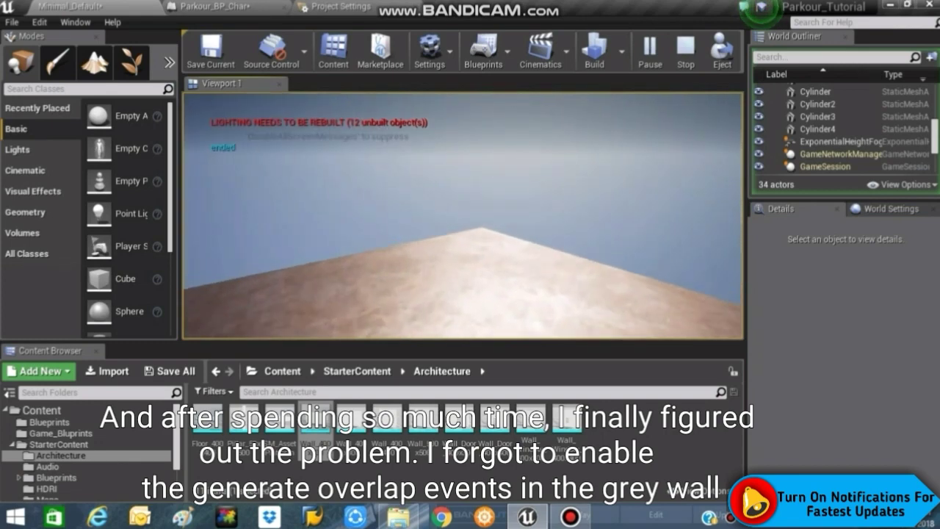
pyautogui.press('w')
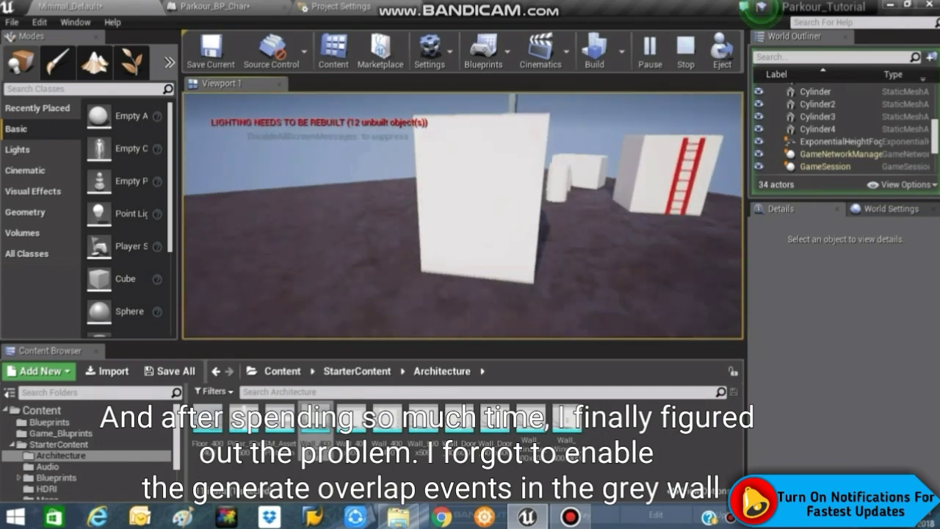
# - Stop the play session with Esc and orbit the view up toward the wall
pyautogui.click(236, 283)
pyautogui.press('Escape')
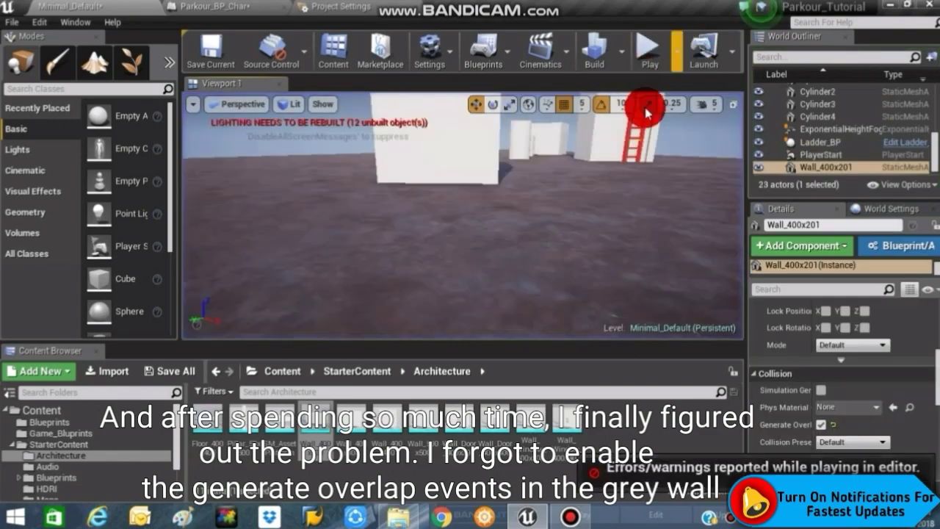
pyautogui.moveTo(610, 153)
pyautogui.mouseDown(button='right')
pyautogui.moveTo(529, 88)
pyautogui.moveTo(514, 243)
pyautogui.mouseUp(button='right')
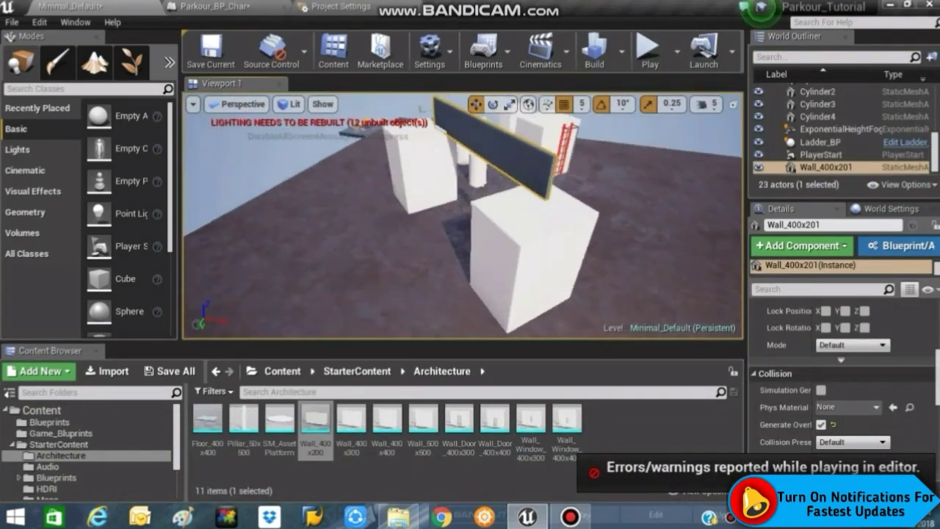
pyautogui.moveTo(530, 152); pyautogui.dragTo(530, 139)
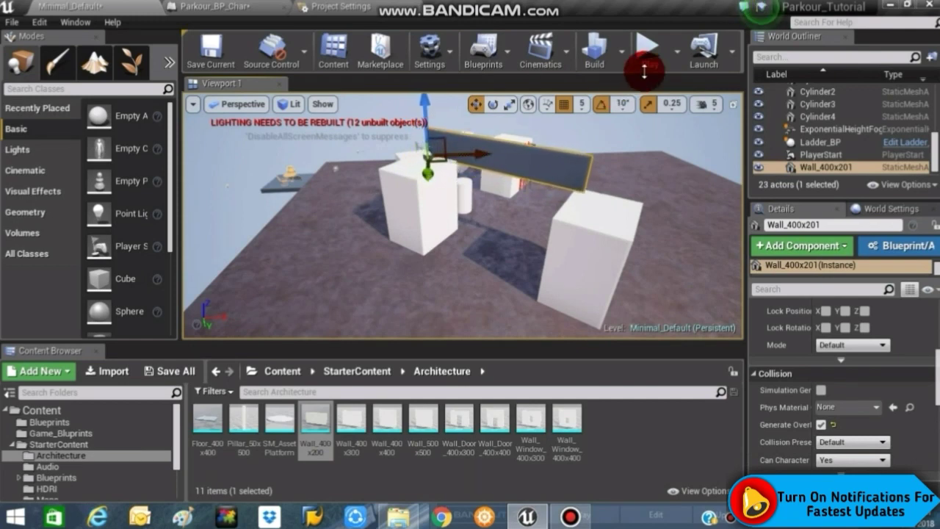
pyautogui.click(659, 50)
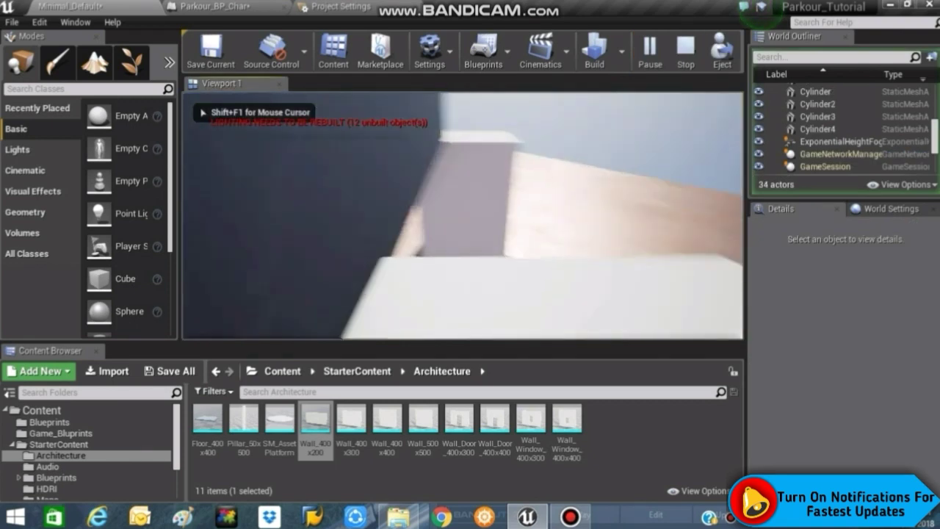
pyautogui.press('space')
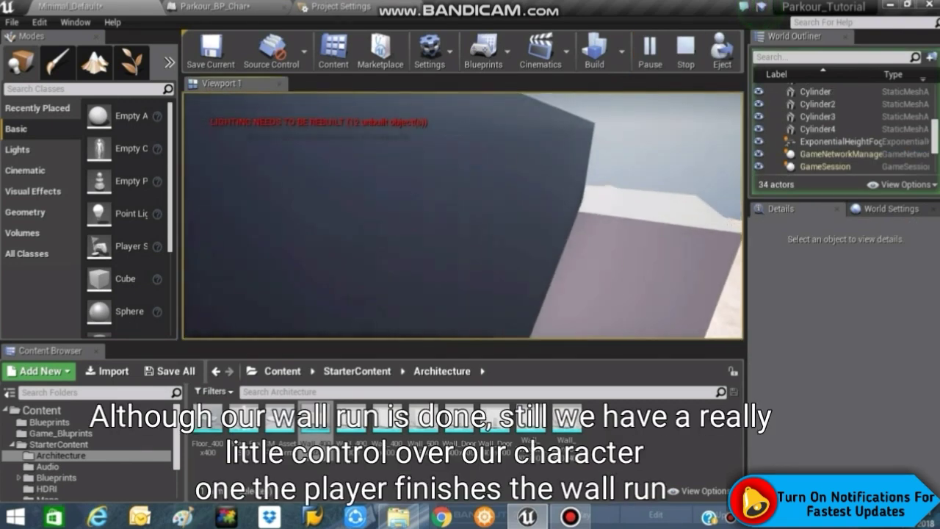
pyautogui.press('space')
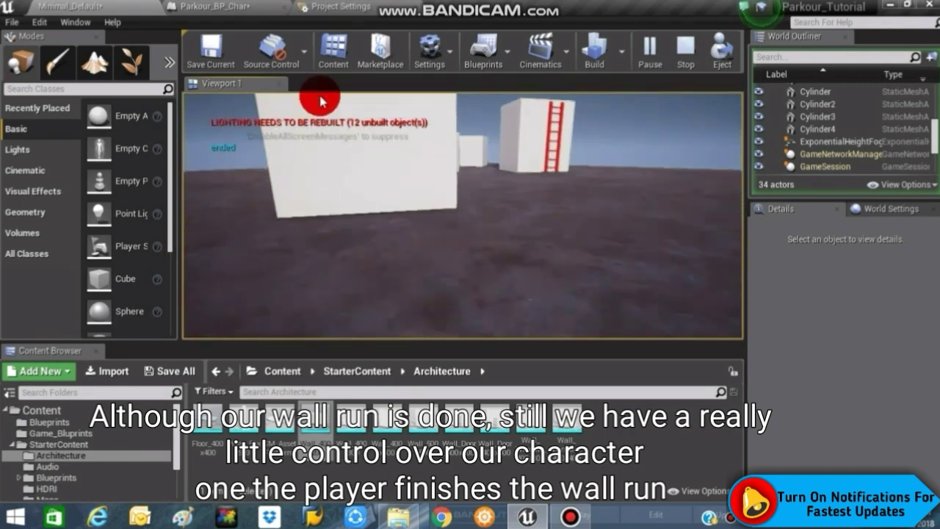
pyautogui.press('Escape')
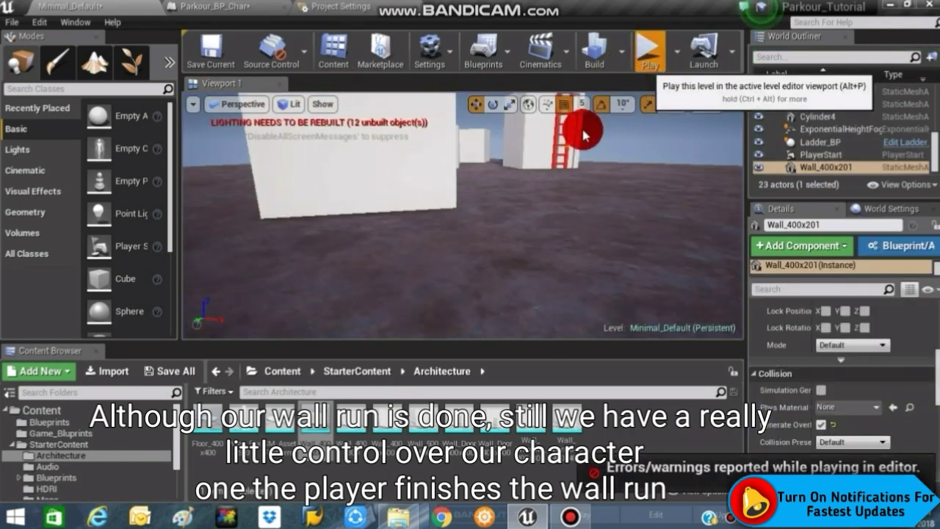
pyautogui.hotkey('alt', 'p')
pyautogui.click(566, 238)
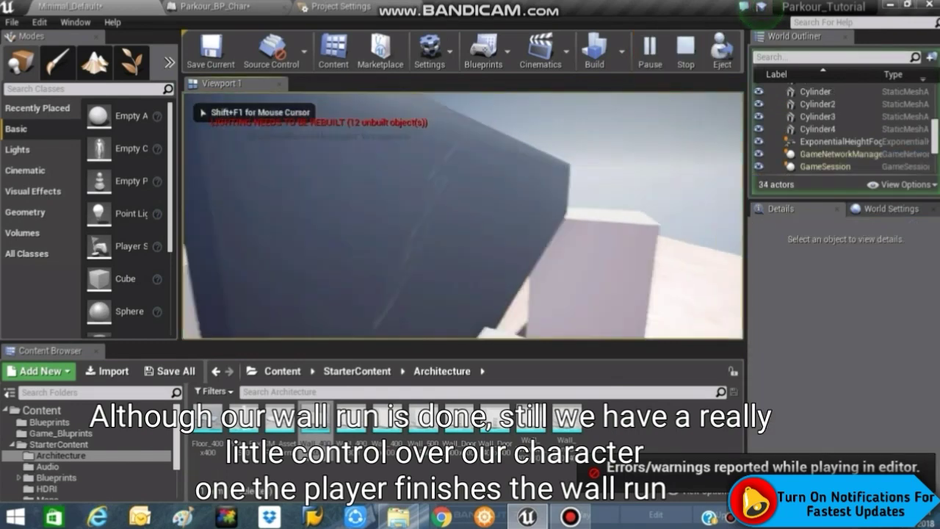
pyautogui.press('space')
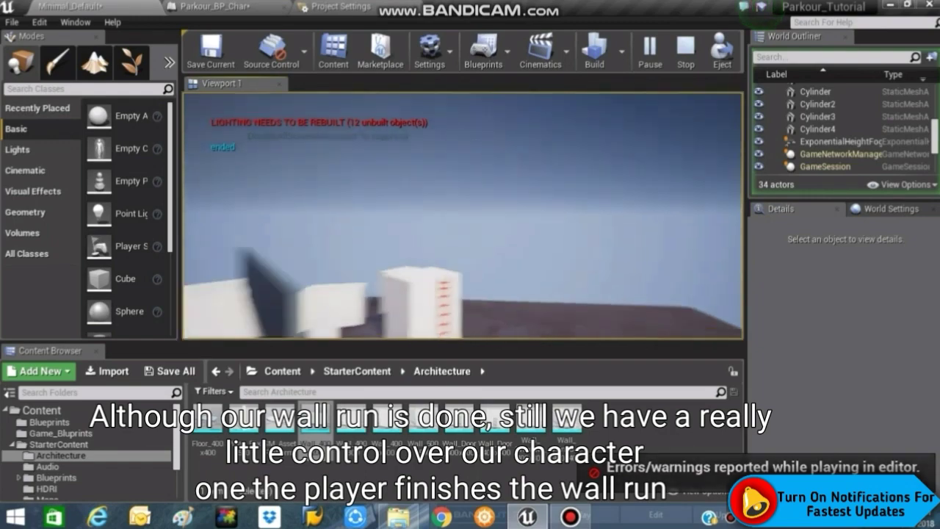
pyautogui.press('Escape')
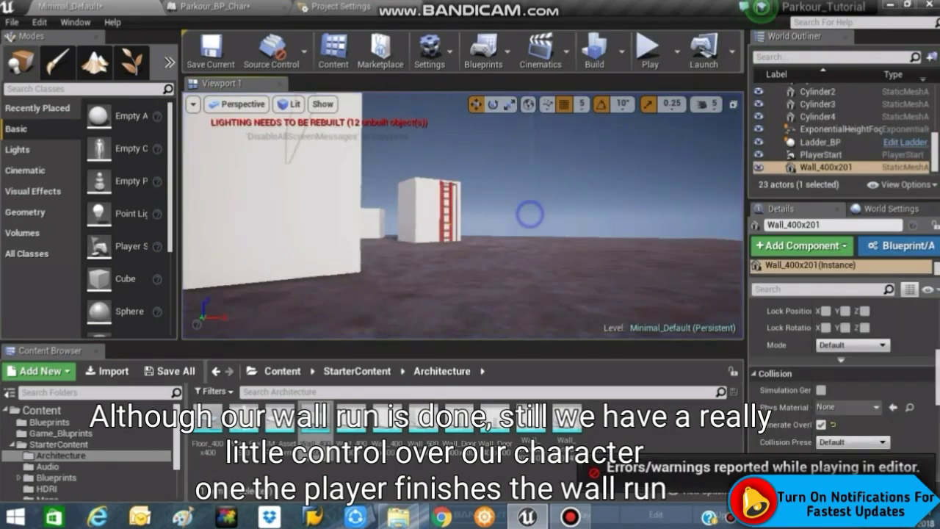
# - Frame the grey wall, then play-test a jump onto the dark wall and stop with Esc
pyautogui.press('f')
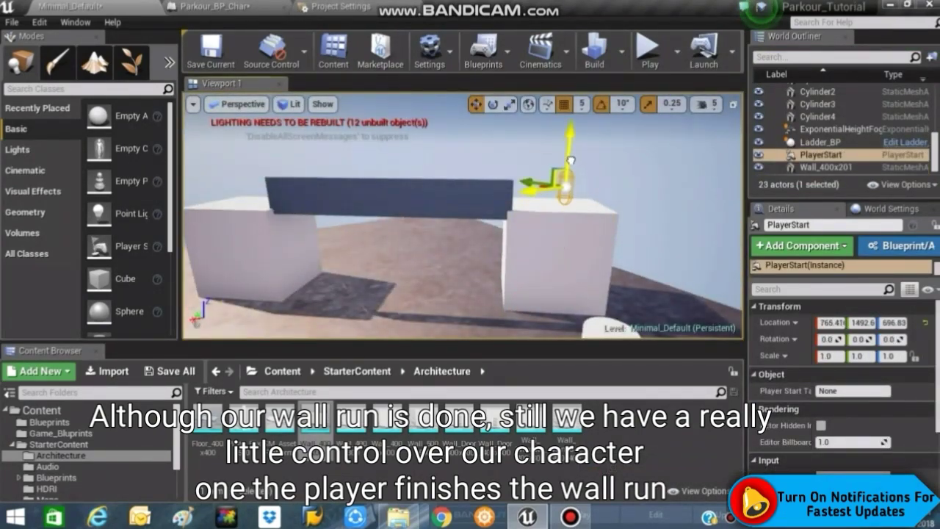
pyautogui.click(636, 72)
pyautogui.click(608, 189)
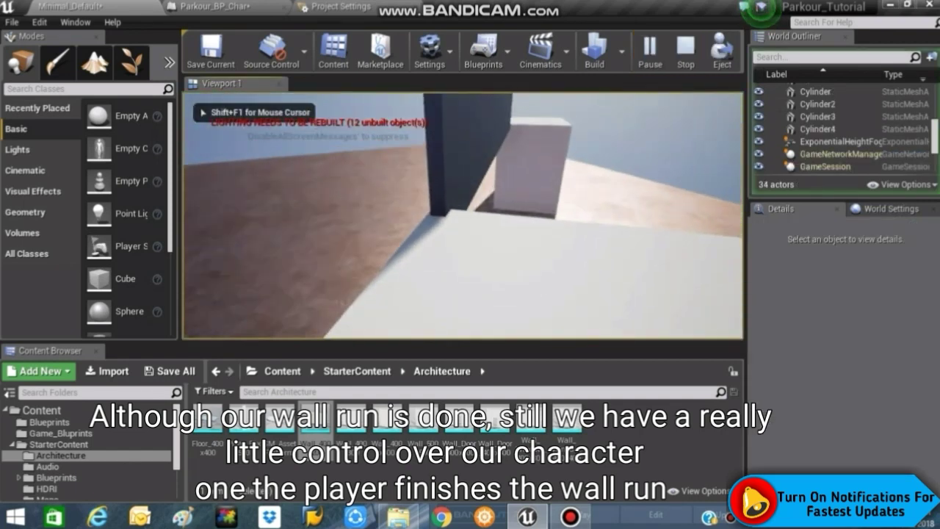
pyautogui.press('space')
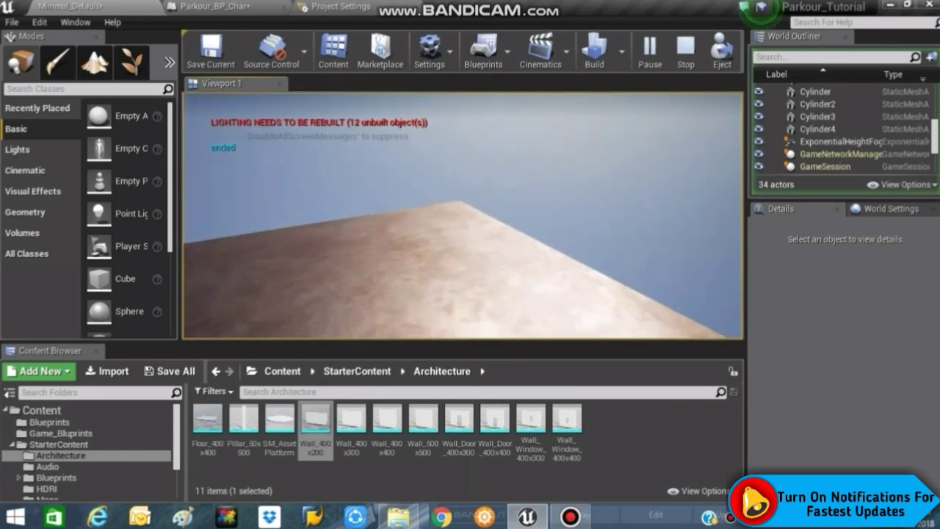
pyautogui.press('Escape')
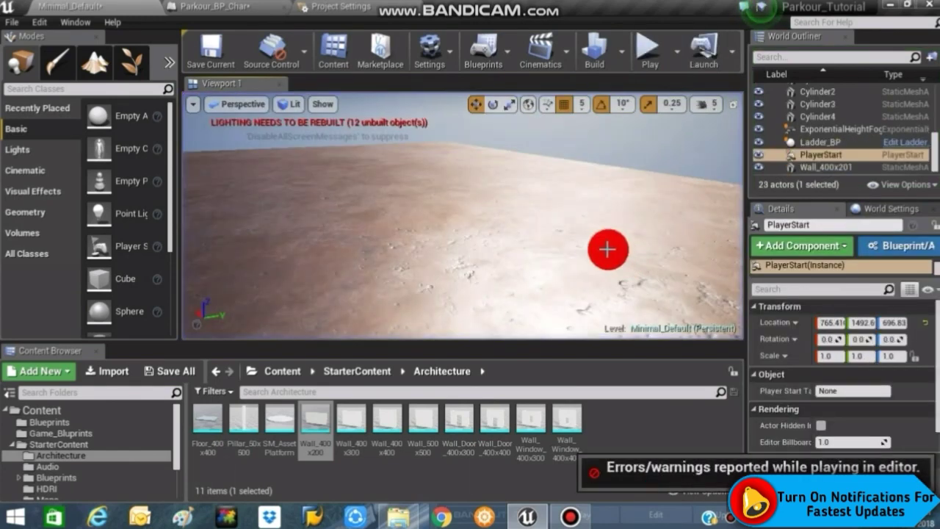
# - Scale the white cubes beside the wall along X: Cube5 to 6.0 and Cube4 to 6.25
pyautogui.moveTo(606, 248); pyautogui.dragTo(606, 247, button='right')
pyautogui.scroll(-10, 462, 220)
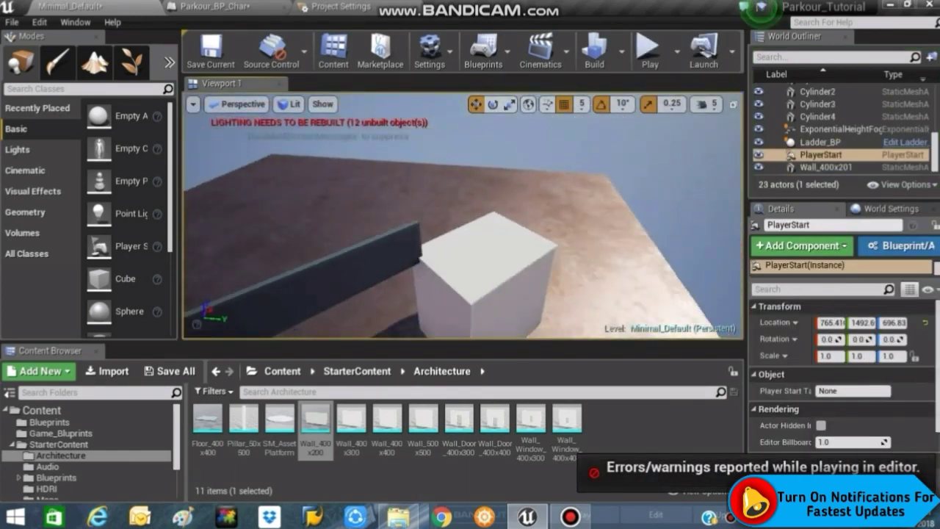
pyautogui.click(583, 244)
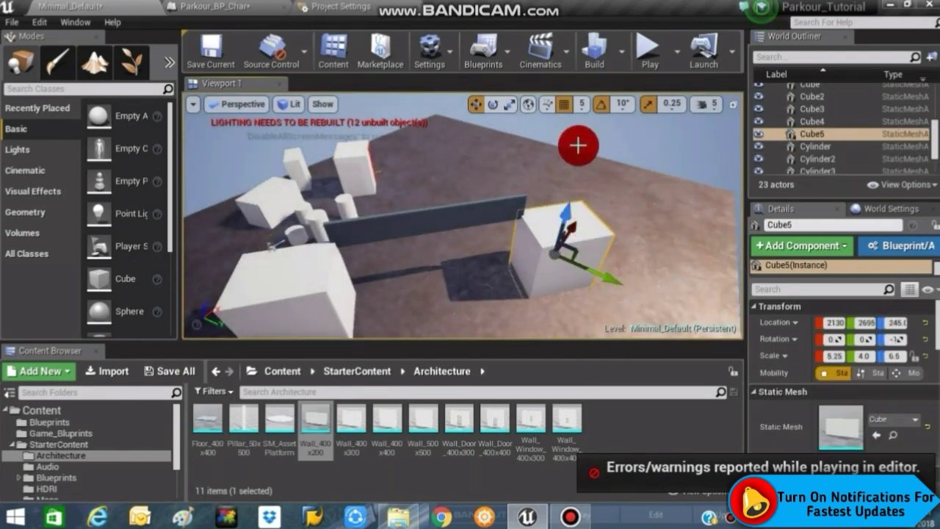
pyautogui.press('r')
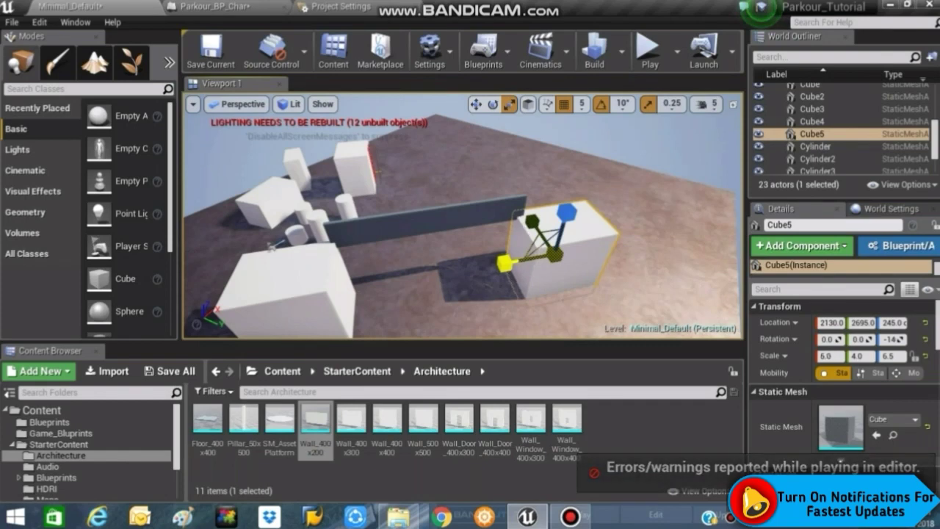
pyautogui.click(240, 314)
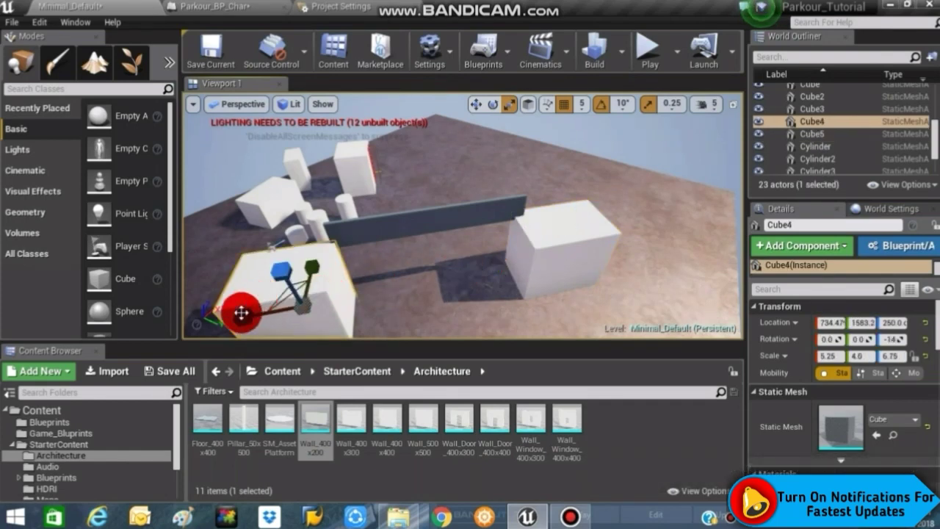
pyautogui.click(309, 239)
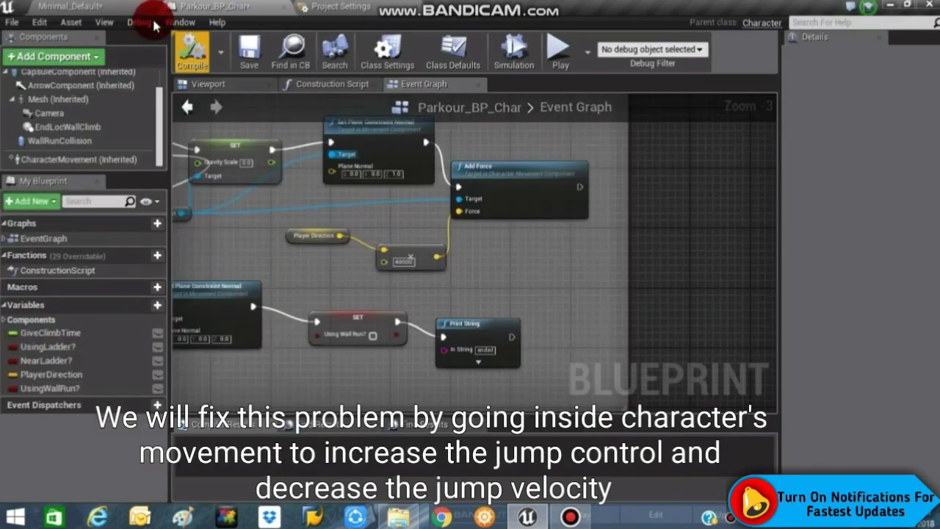
# - In CharacterMovement, set Air Control to about 0.61 and Jump Z Velocity to about 257
pyautogui.click(75, 159)
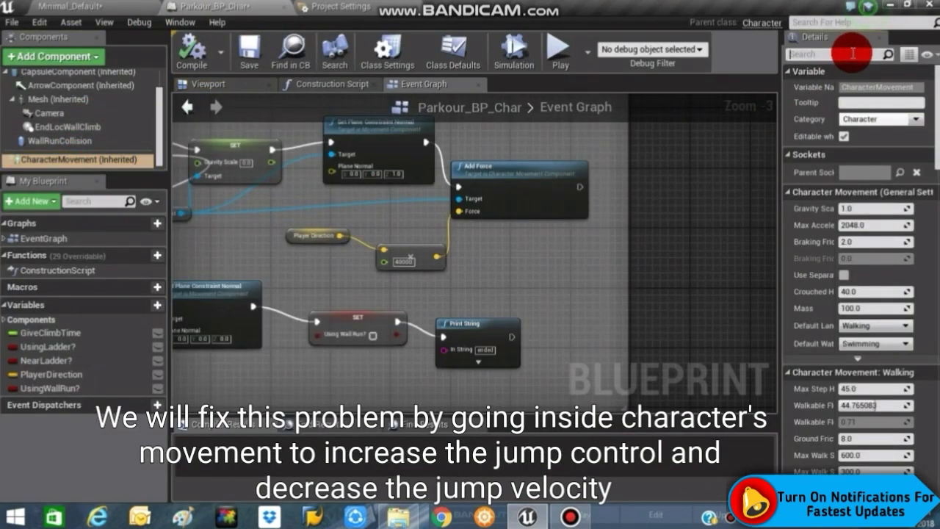
pyautogui.write('jump')
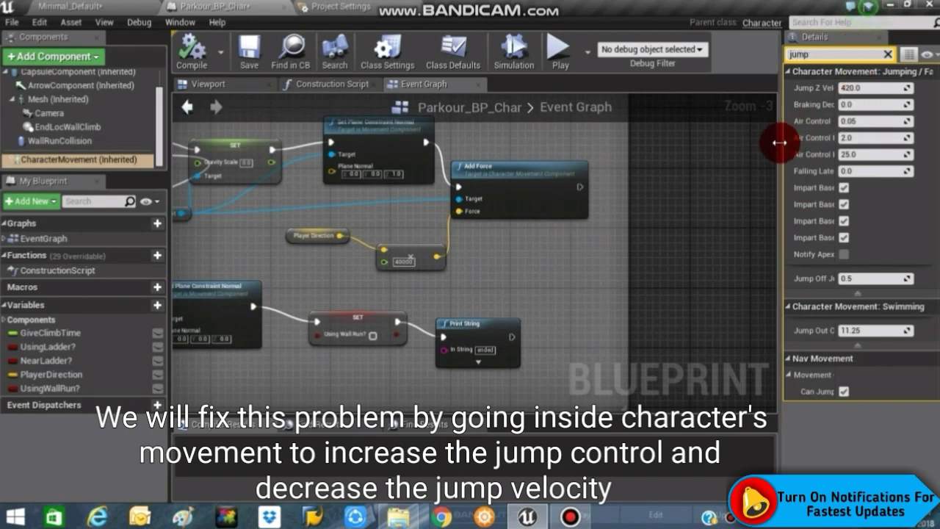
pyautogui.moveTo(779, 142); pyautogui.dragTo(580, 143)
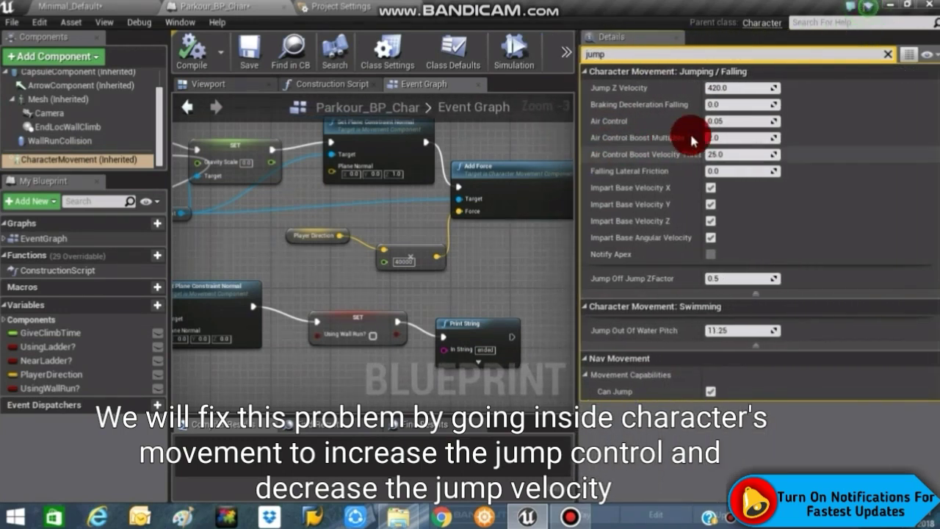
pyautogui.click(718, 125)
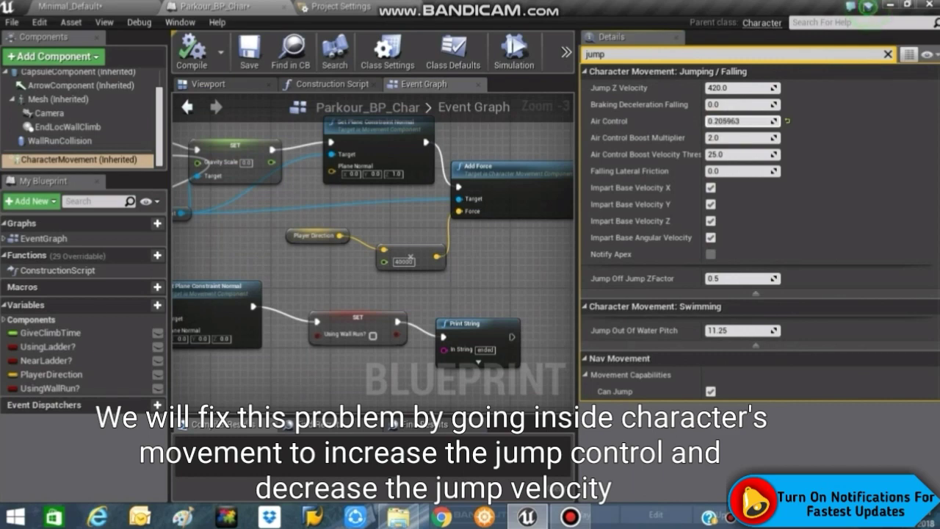
pyautogui.moveTo(734, 120)
pyautogui.mouseDown()
pyautogui.moveTo(716, 88)
pyautogui.moveTo(516, 232)
pyautogui.mouseUp()
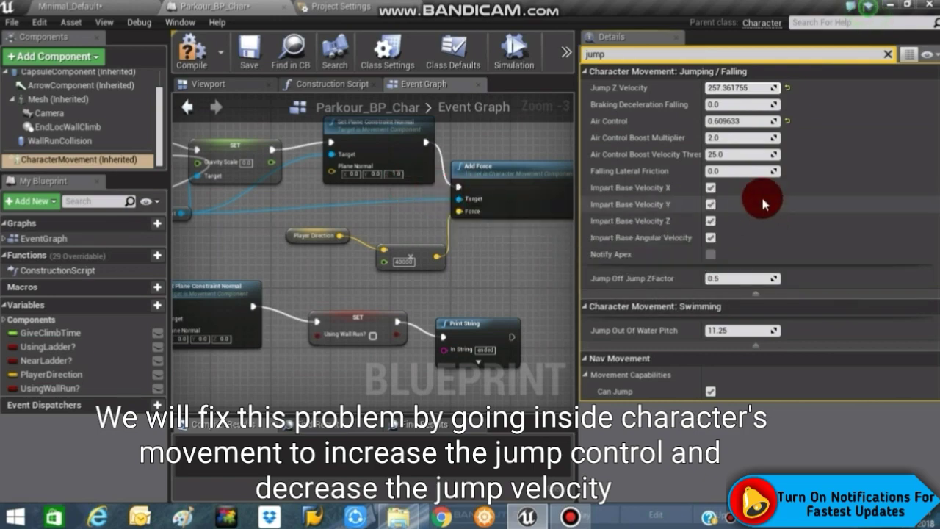
pyautogui.click(158, 8)
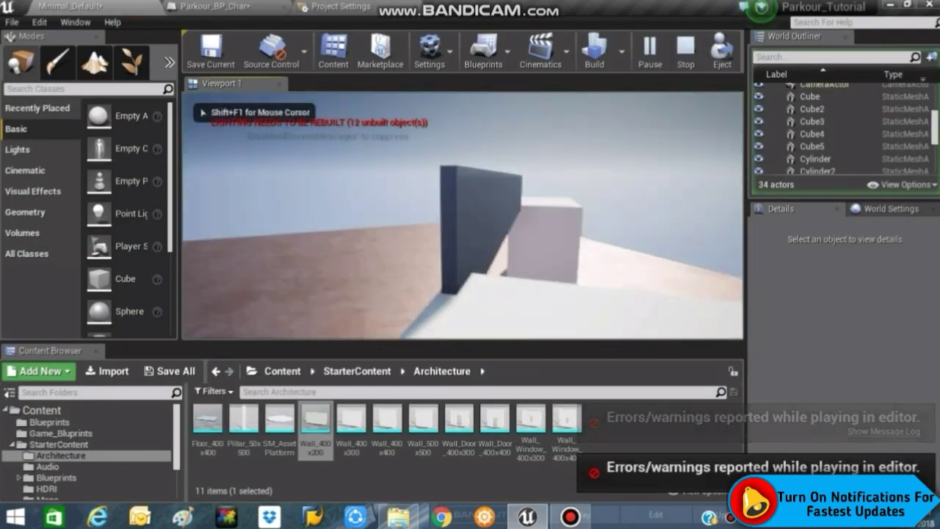
# - Jump onto the dark wall repeatedly to test the tuned wall run
pyautogui.press('space')
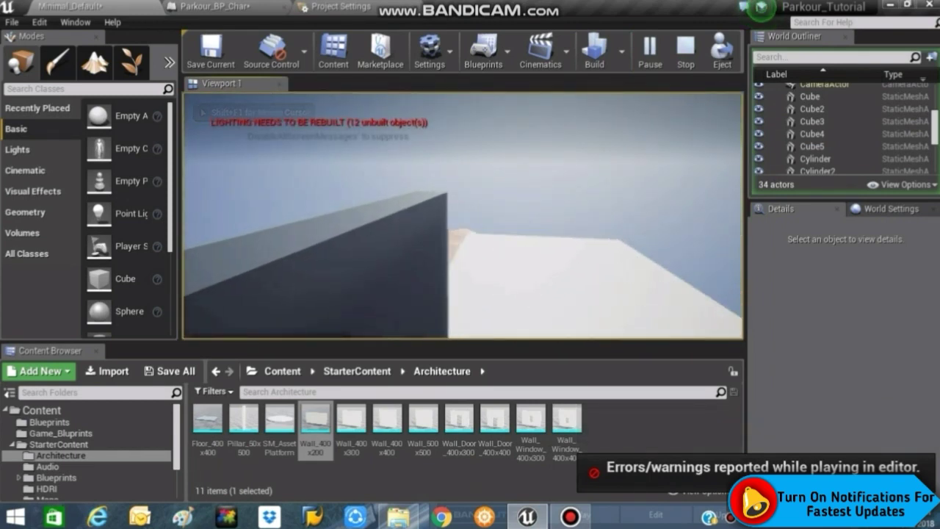
pyautogui.press('space')
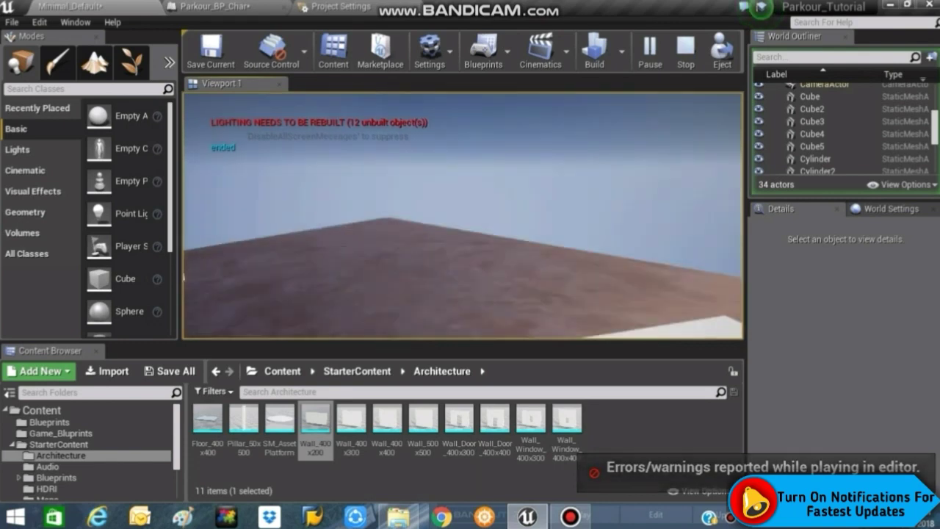
pyautogui.press('space')
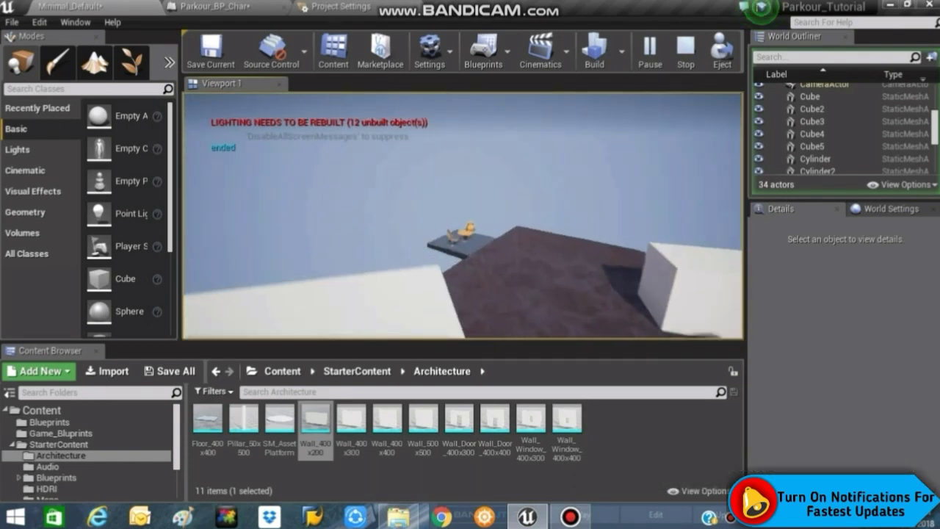
pyautogui.press('w')
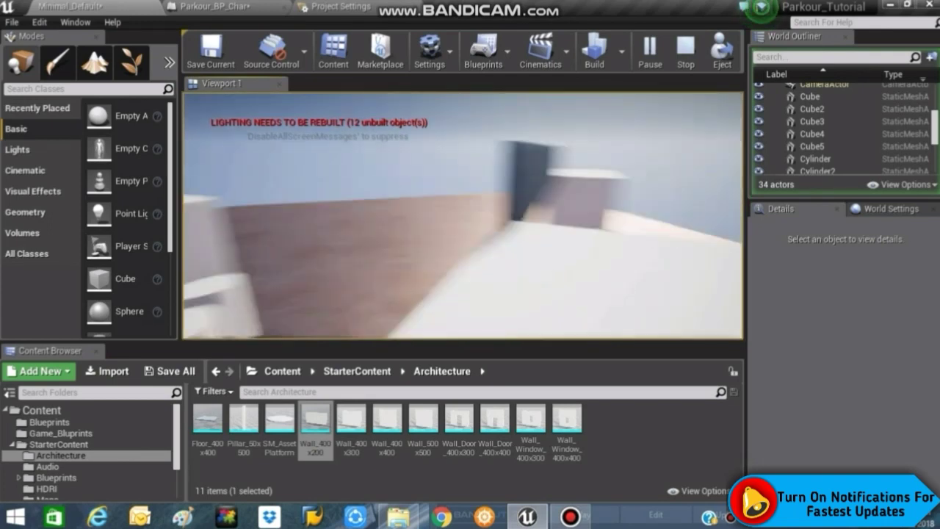
pyautogui.press('w')
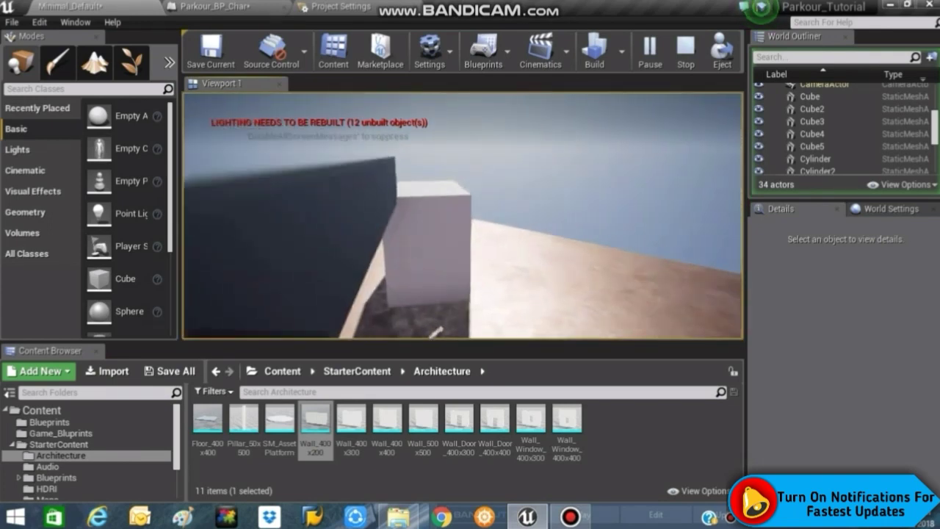
pyautogui.press('w')
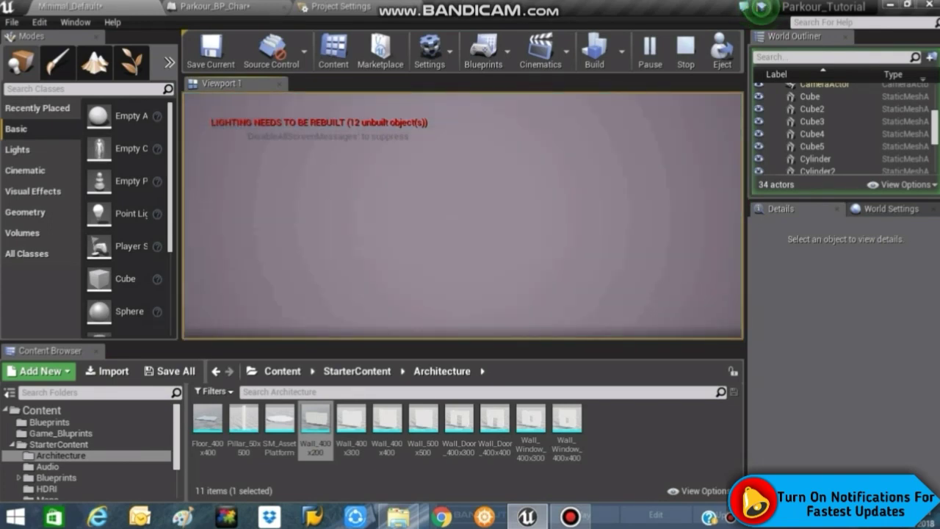
# - Run past the pillars onto the white platform and jump onto the dark wall again
pyautogui.press('s')
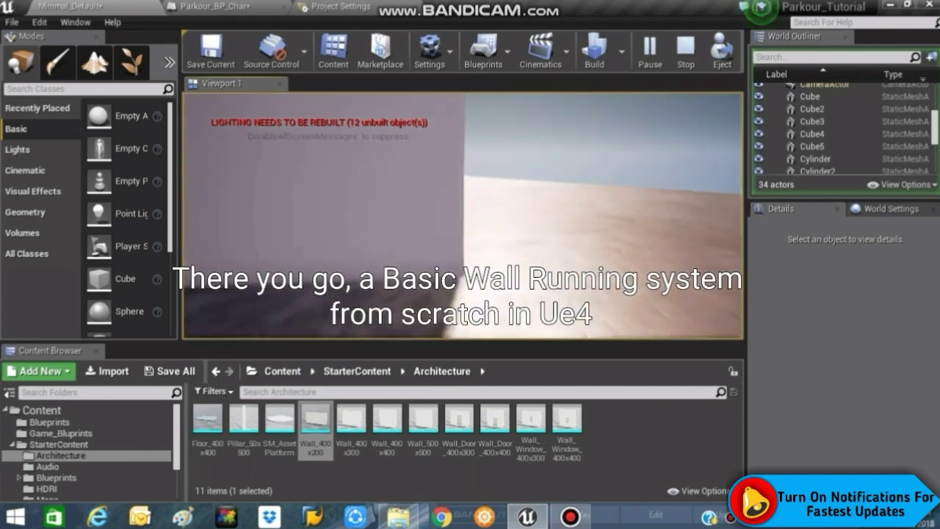
pyautogui.press('w')
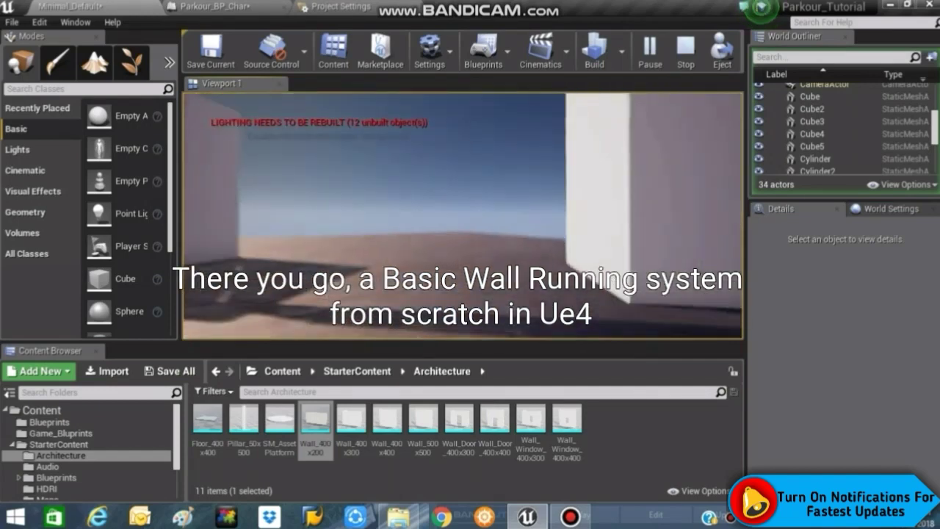
pyautogui.press('w')
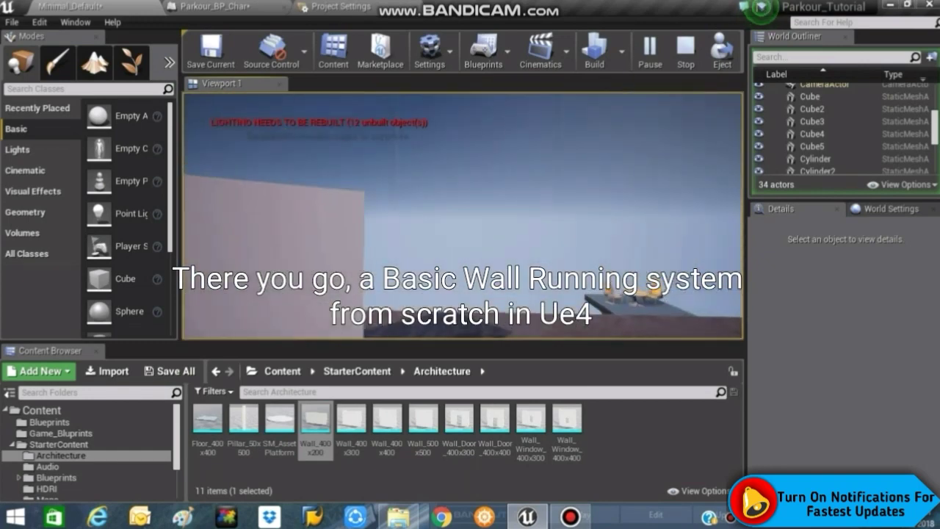
pyautogui.press('w')
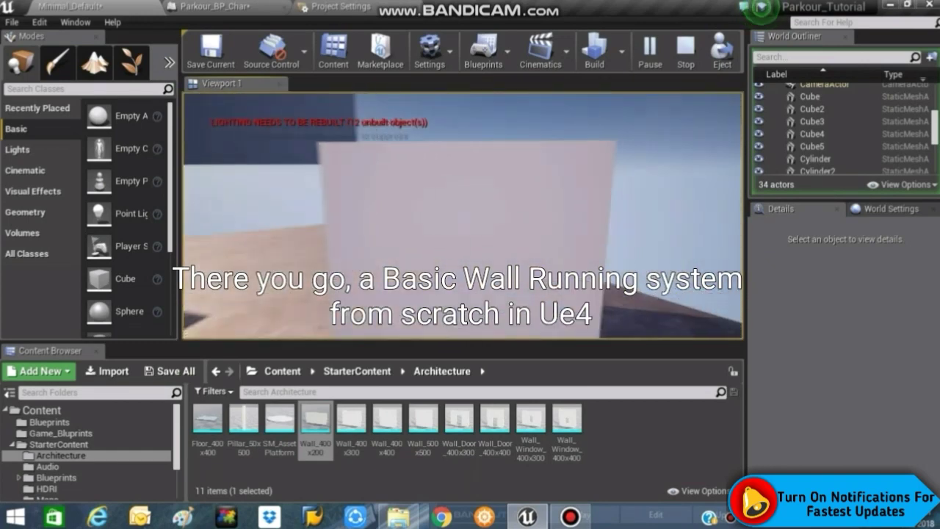
pyautogui.press('w')
pyautogui.press('w')
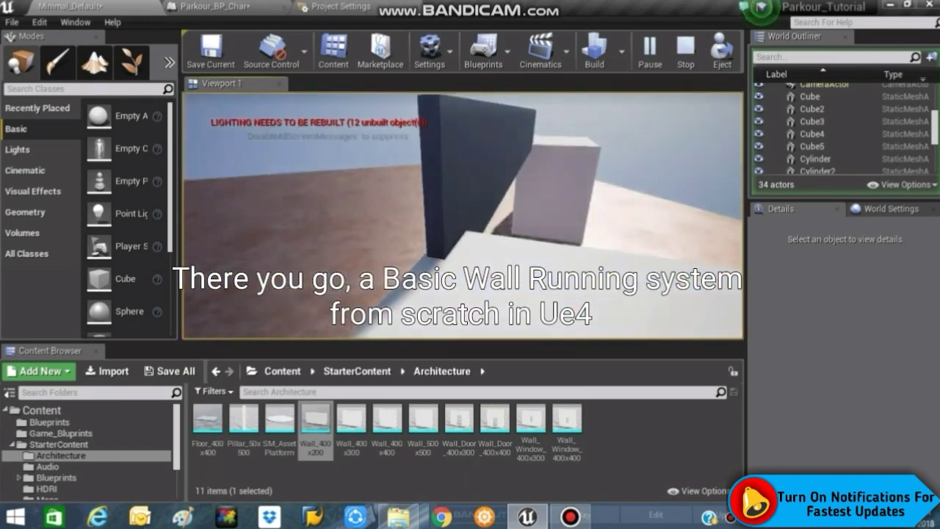
pyautogui.press('w')
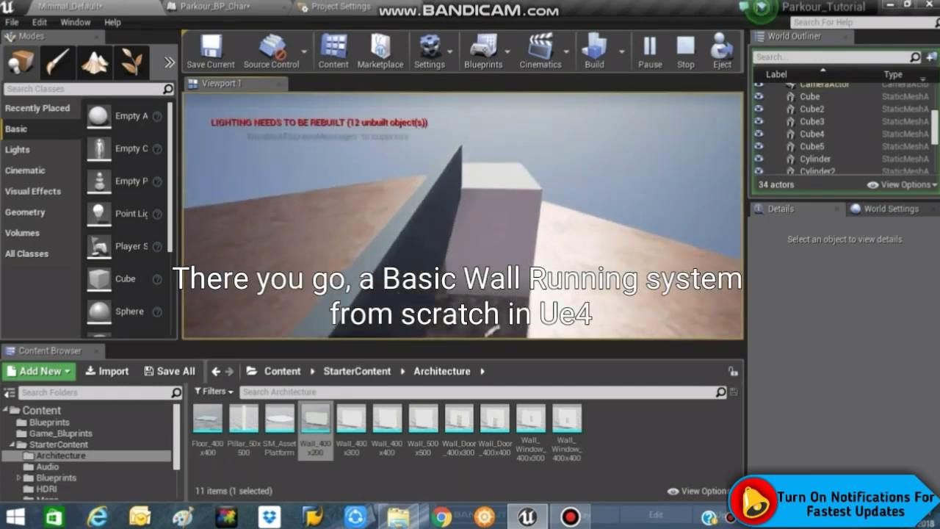
pyautogui.press('w')
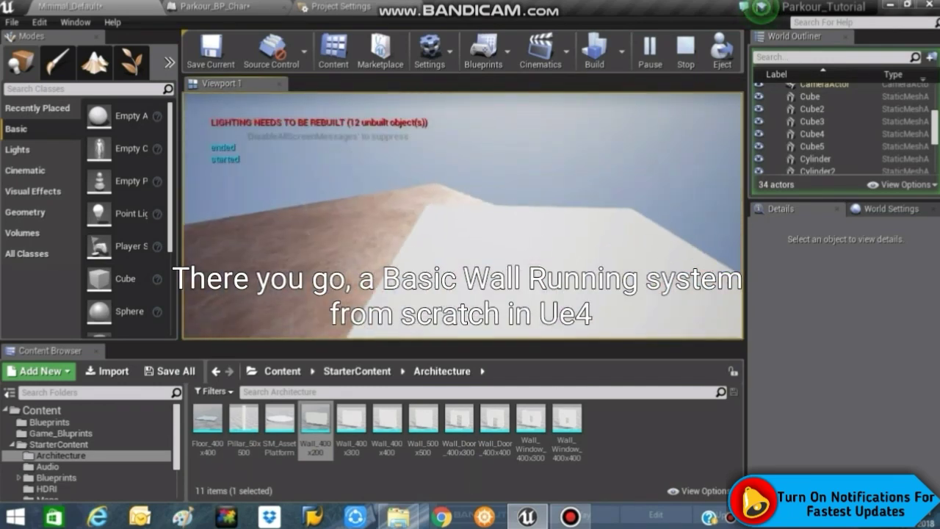